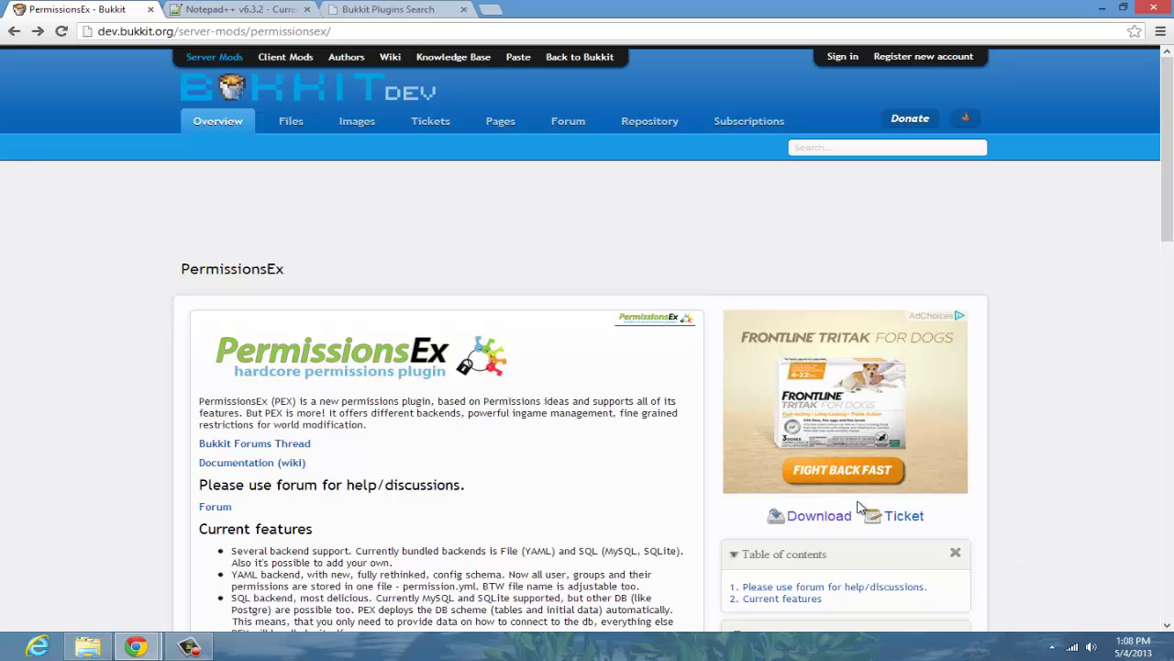
- Download the PermissionsEx v1.19.5 package from BukkitDev and open the downloaded archive
left_click(817, 519)
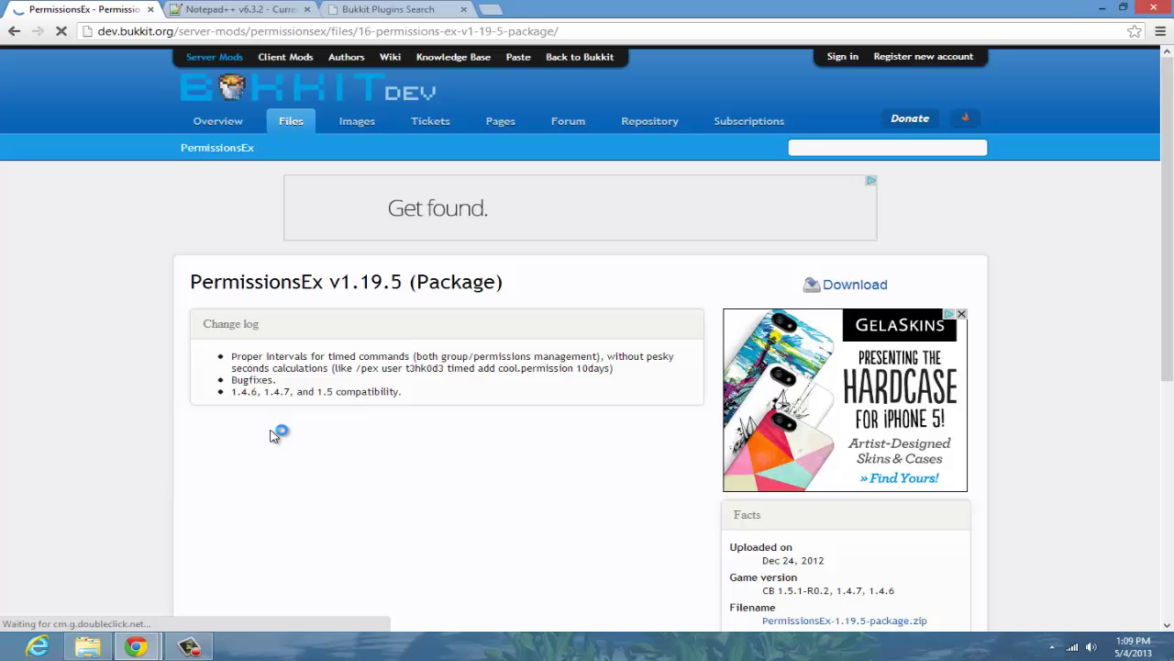
left_click(845, 286)
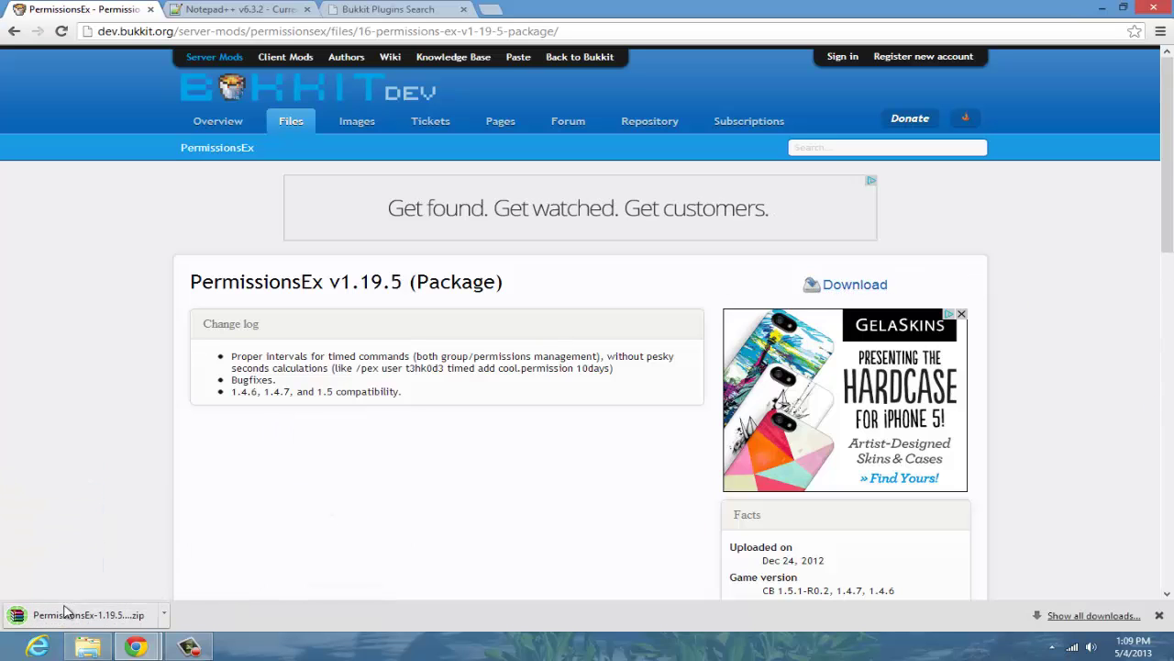
left_click(78, 615)
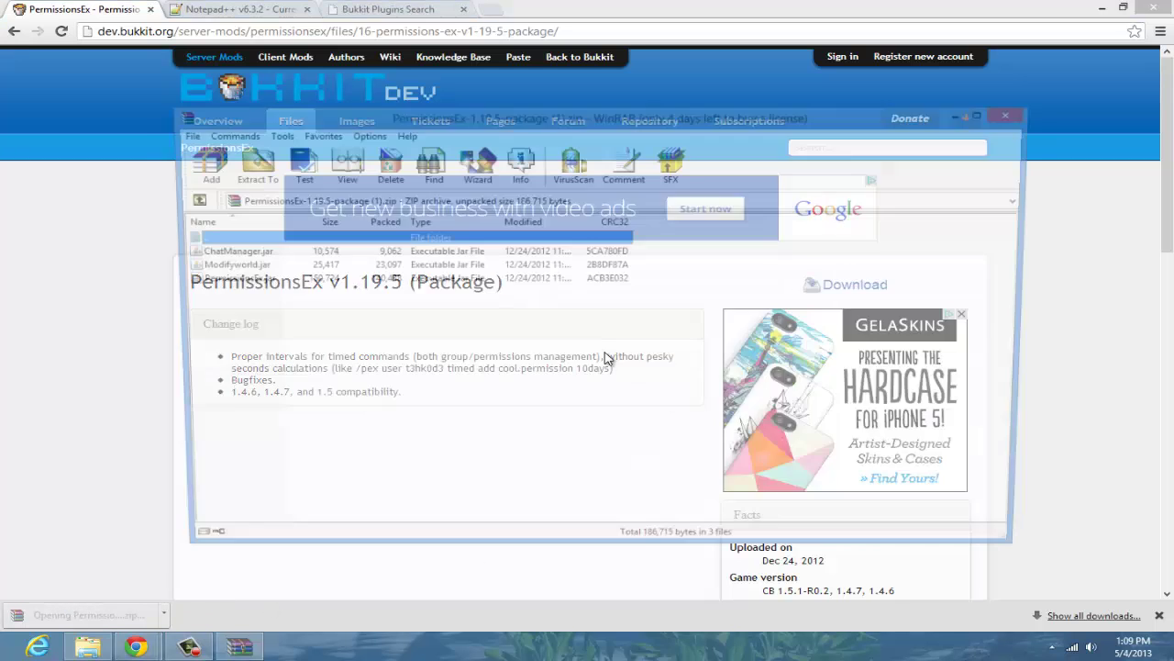
- Copy ChatManager, Modifyworld and PermissionsEx from the archive into the Minecraft Server plugins folder and close the archive
left_click_drag(580, 450, 702, 401)
left_click(695, 366)
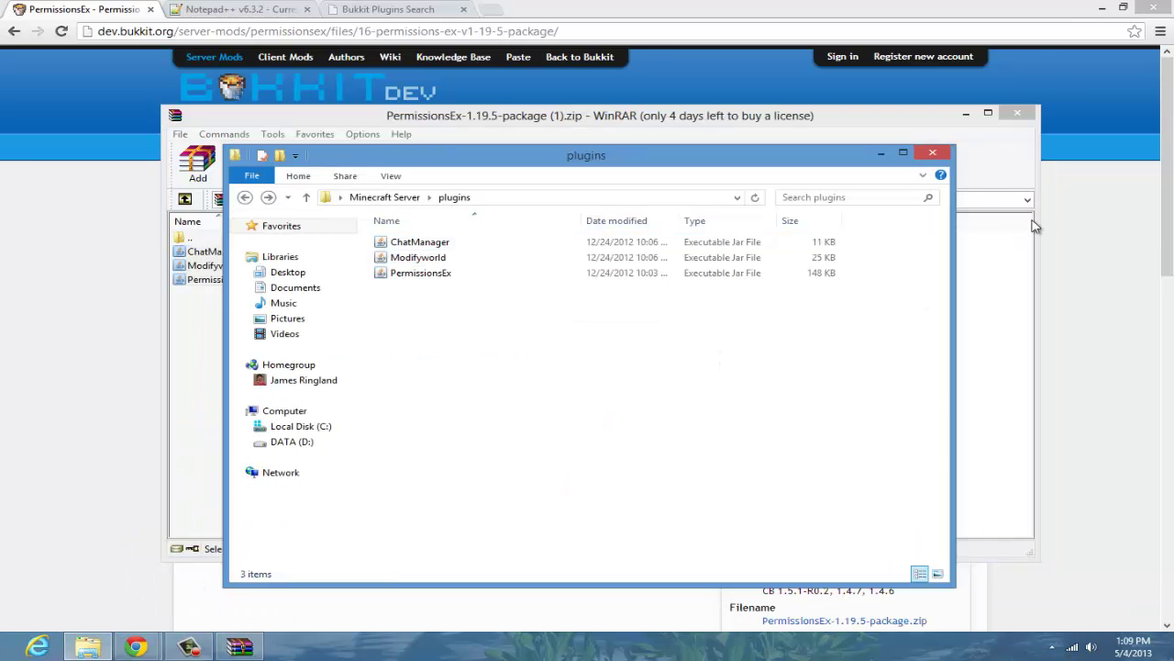
left_click(1018, 112)
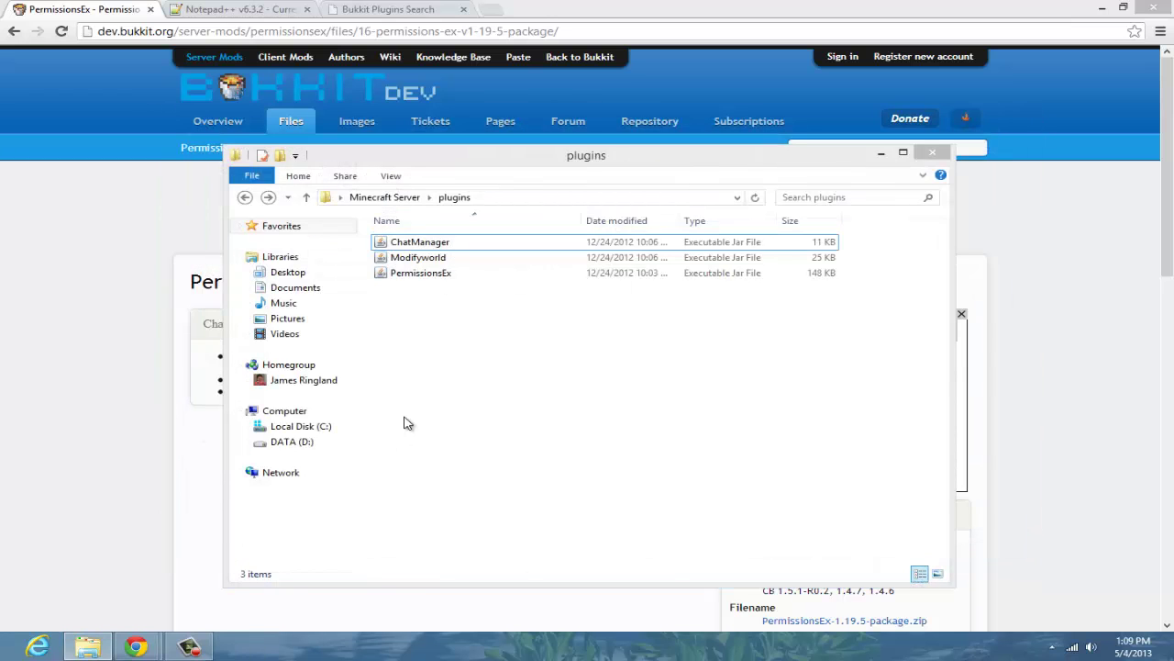
- Start the server with the Run batch file in the Minecraft Server folder, and shut it down with the stop command
left_click(245, 197)
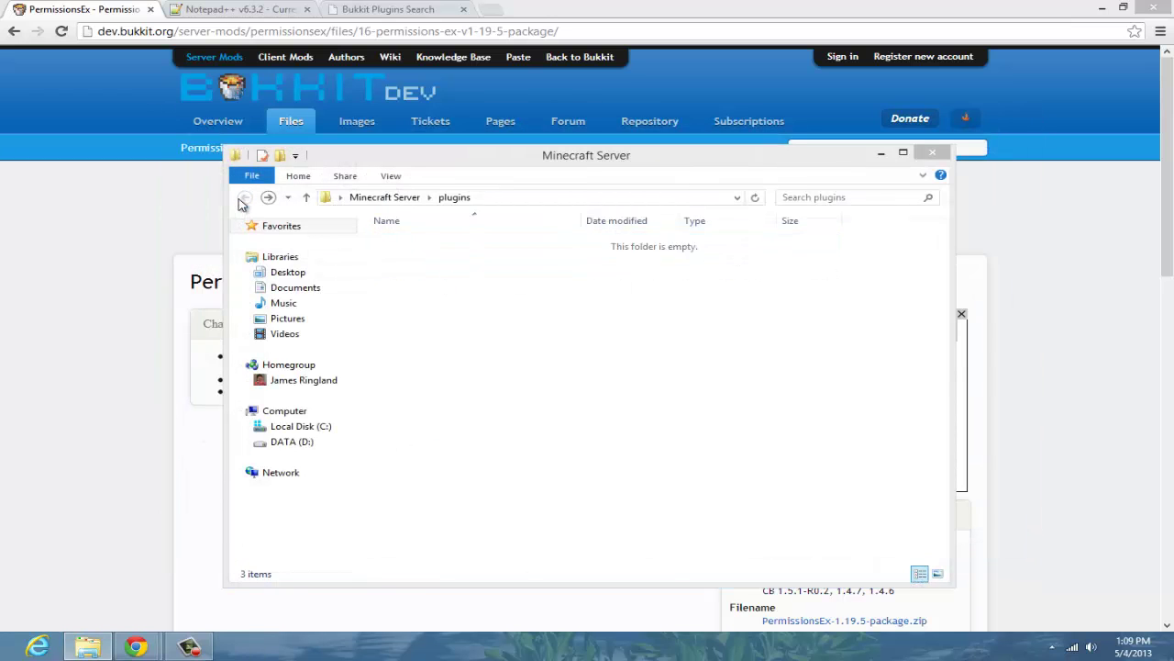
double_click(450, 413)
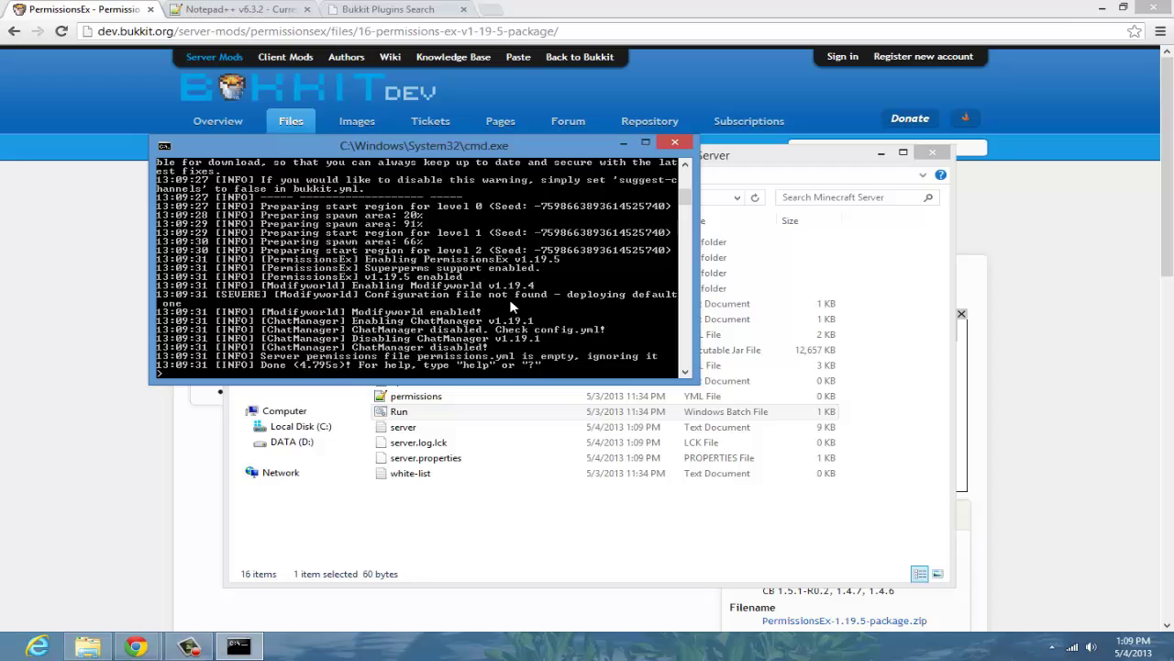
key("Return")
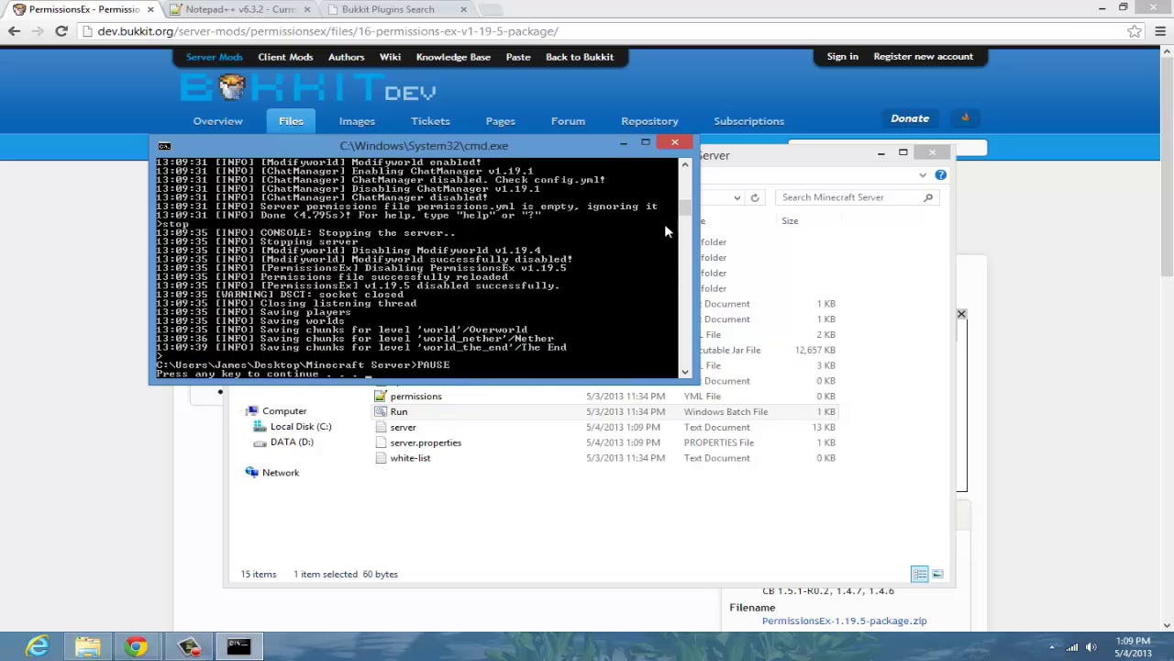
left_click(675, 142)
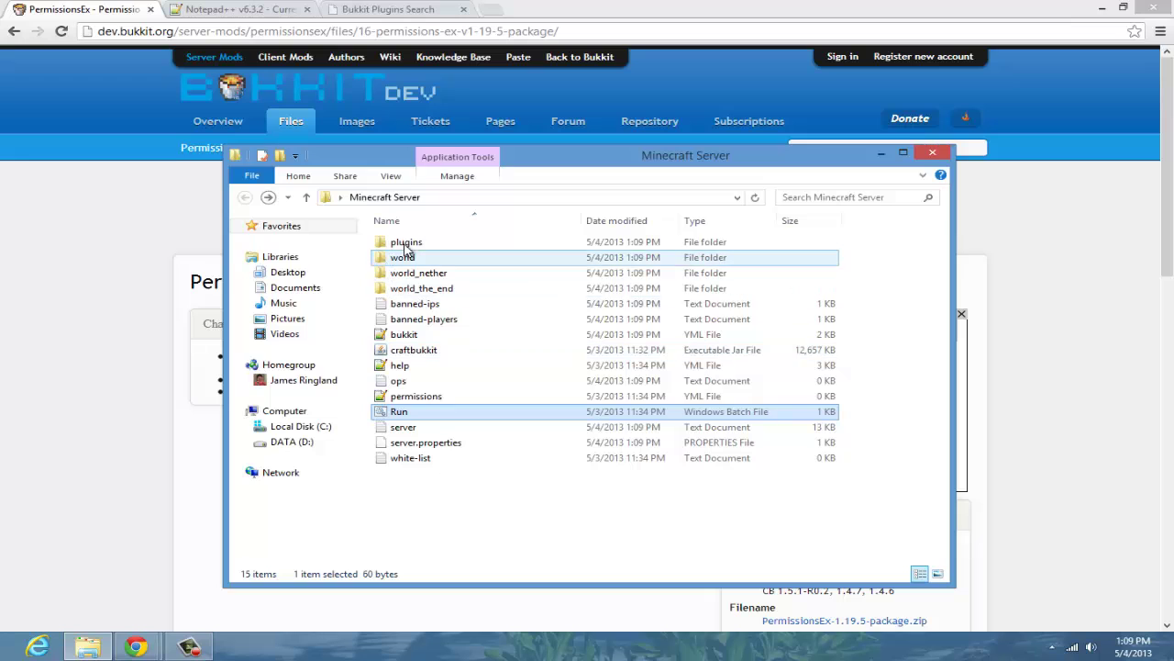
- Open the config file from the ChatManager folder inside plugins in Notepad++
double_click(410, 242)
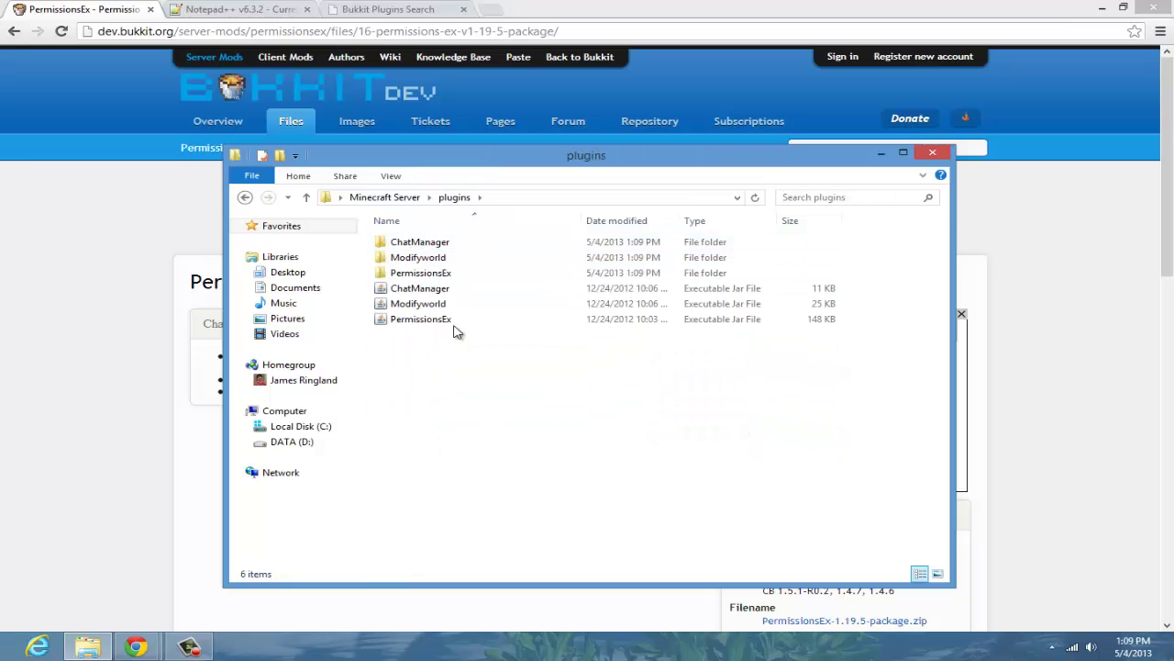
left_click(407, 272)
left_click(412, 245)
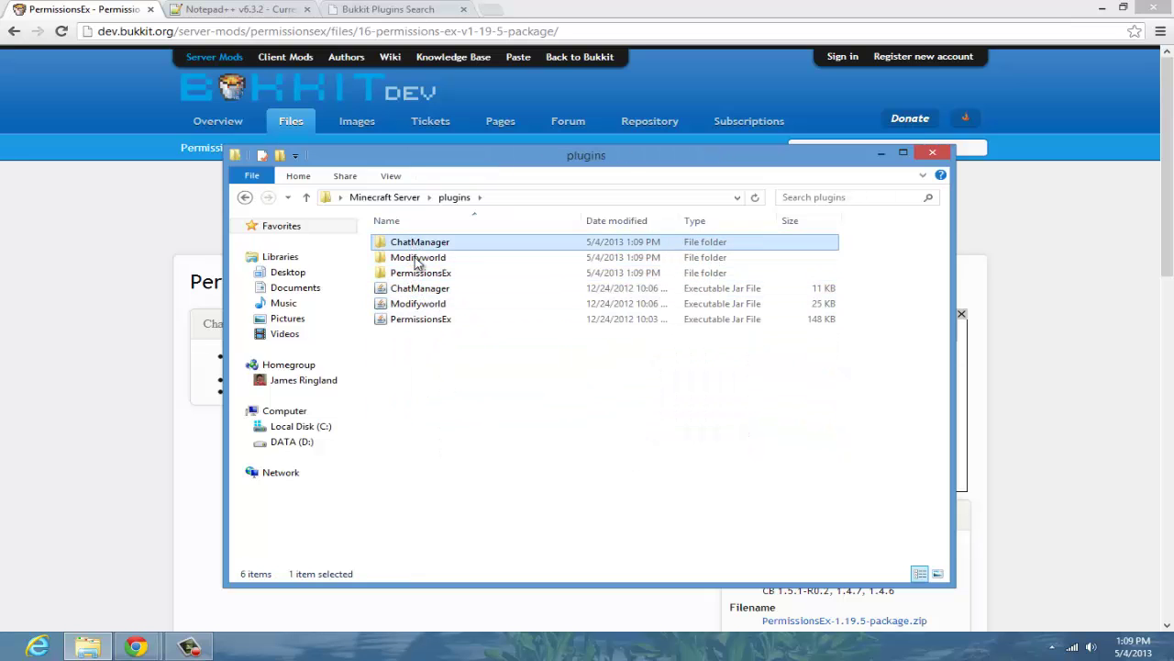
double_click(583, 242)
double_click(560, 243)
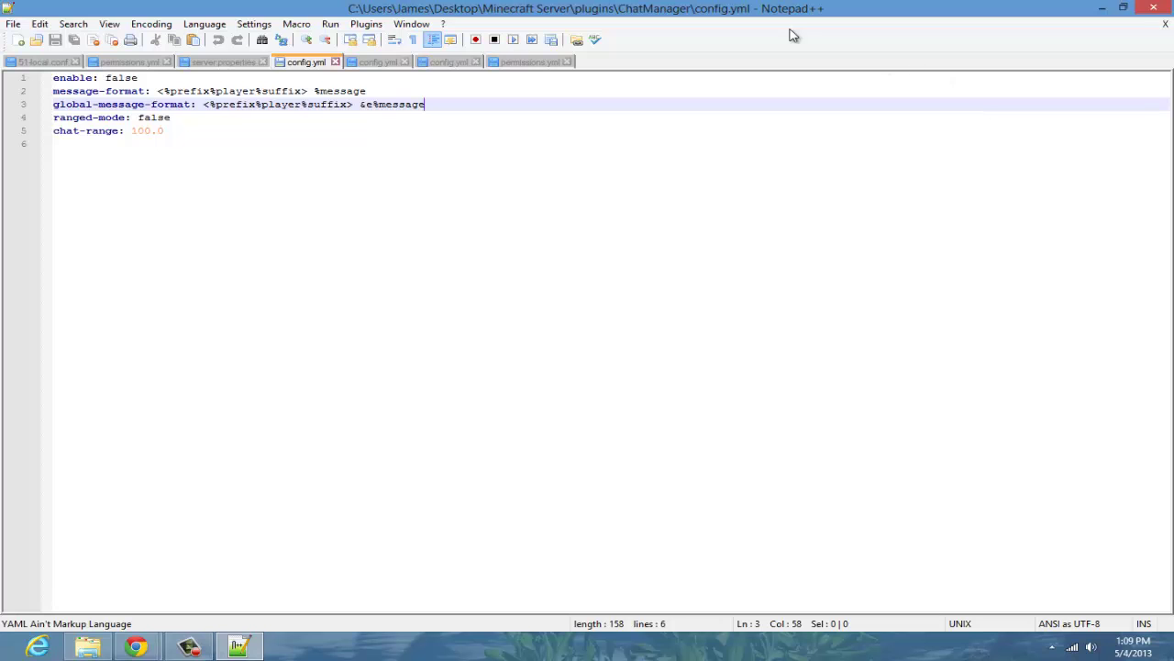
left_click(415, 221)
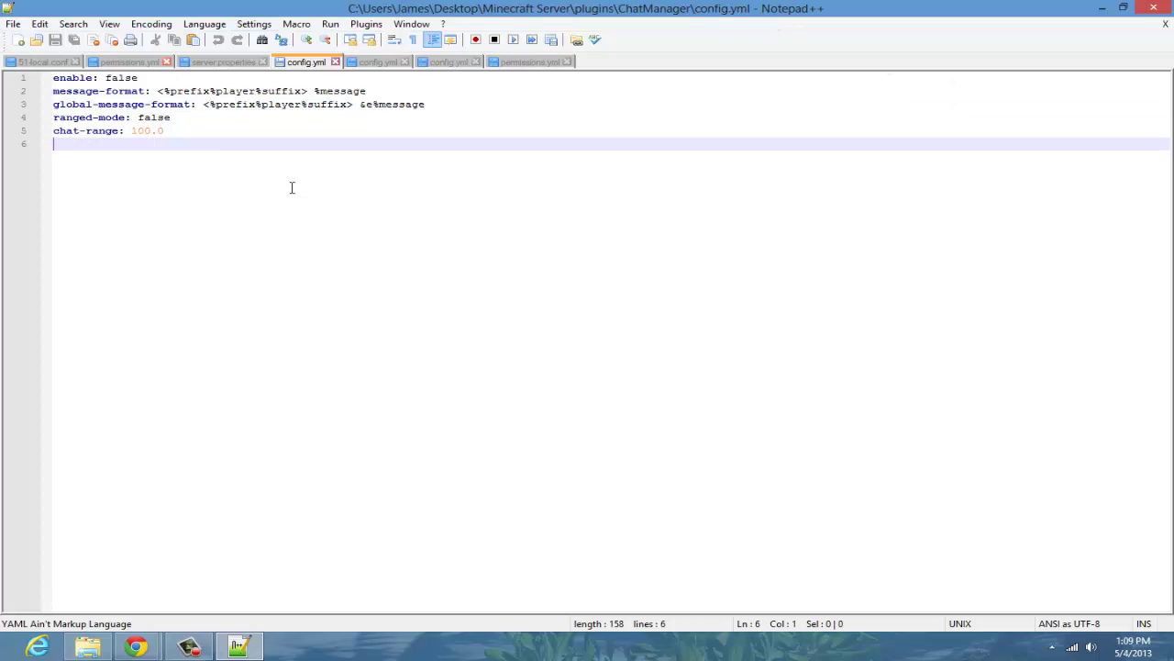
left_click(55, 91, "shift")
left_click(173, 131)
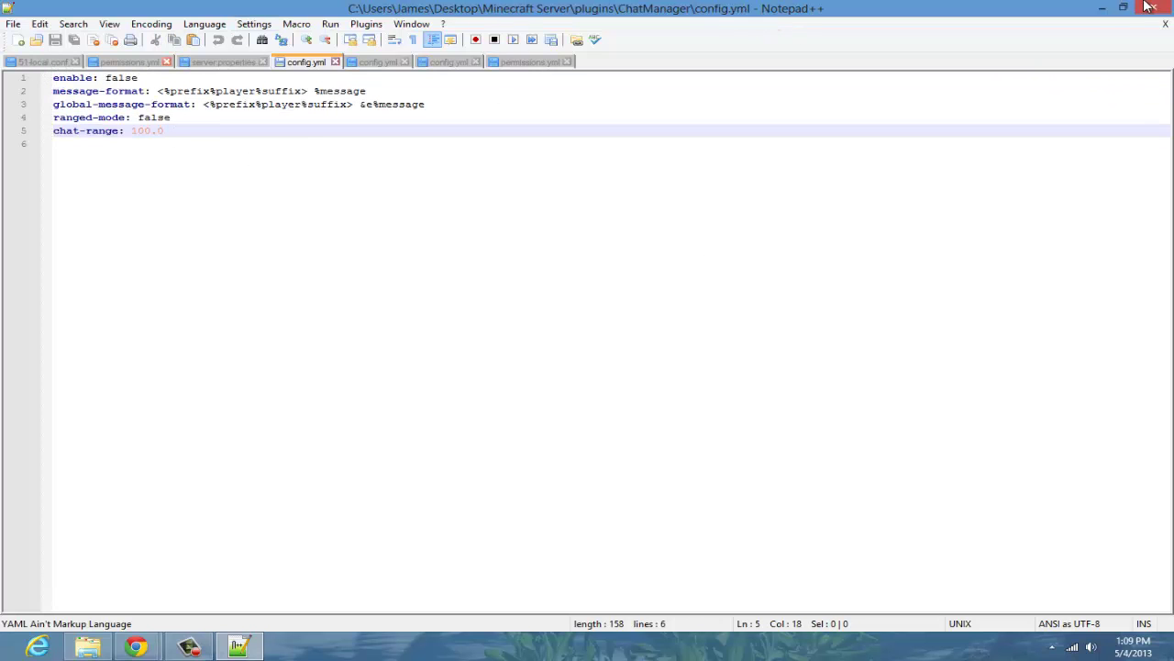
- View the Notepad++ 6.3.2 download page in the browser and return to the ChatManager config file
left_click(1102, 7)
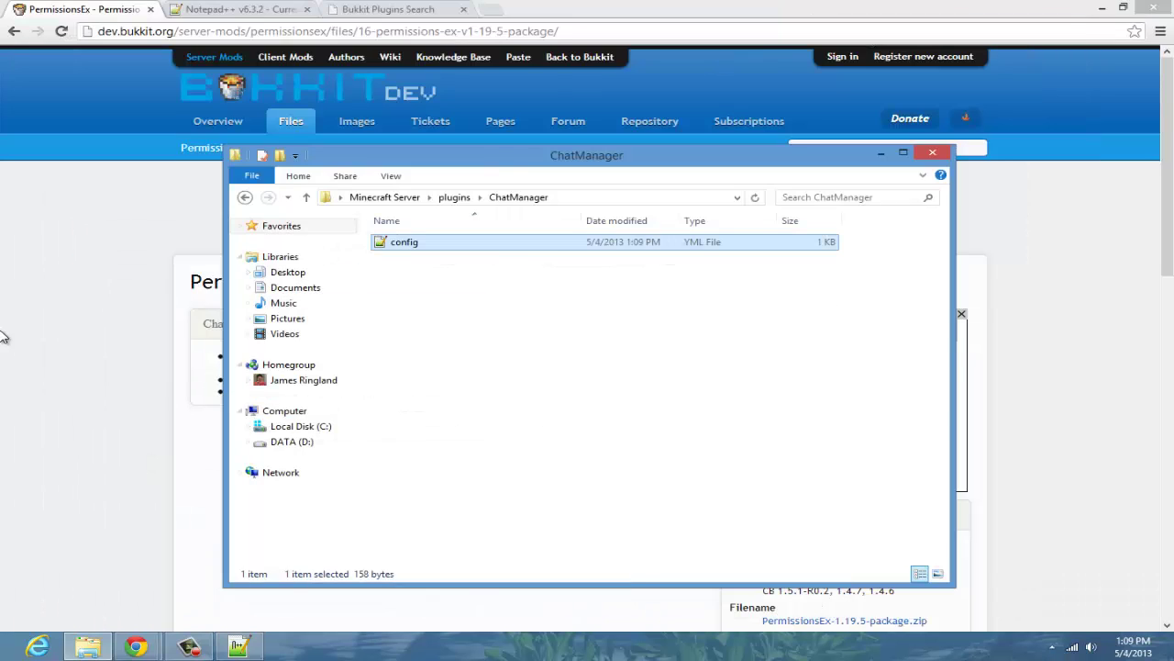
left_click(46, 332)
left_click(204, 8)
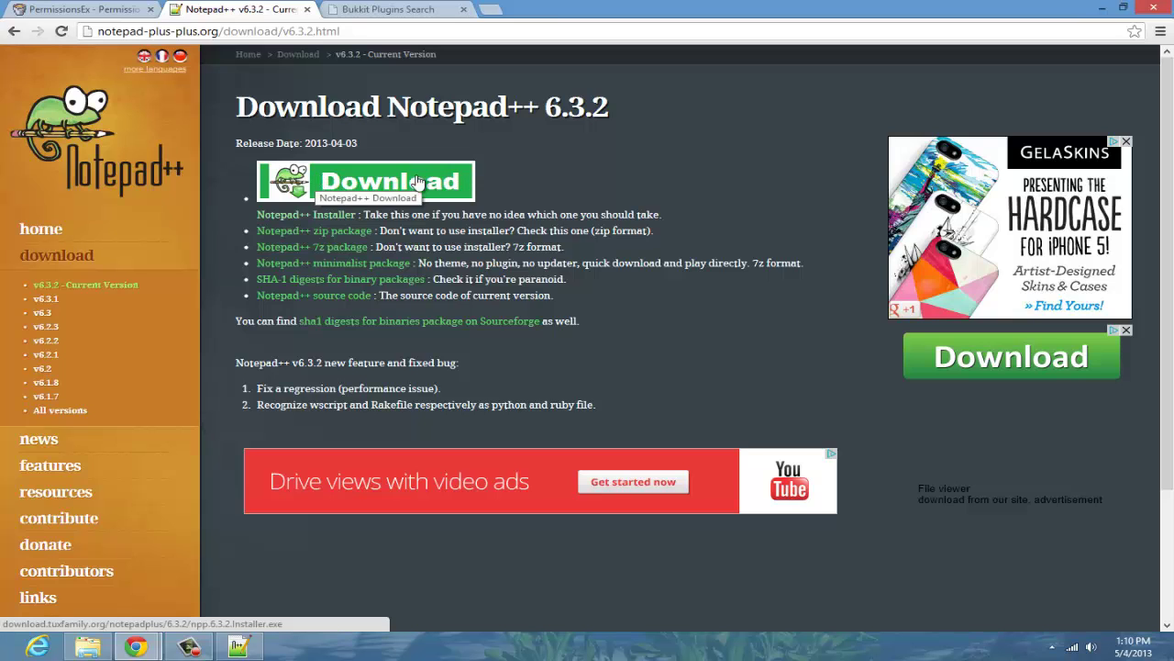
left_click(247, 647)
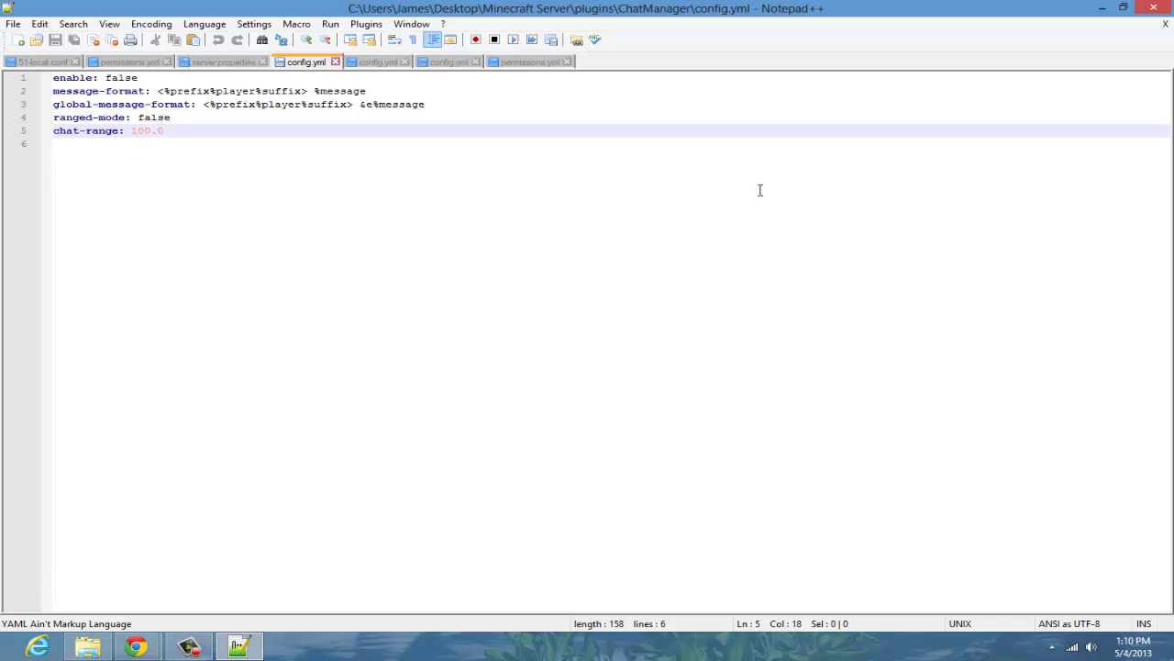
- Examine the enable setting and the prefix, player and suffix placeholders of message-format in the ChatManager config
key("ctrl+a")
left_click(292, 129)
left_click(171, 76)
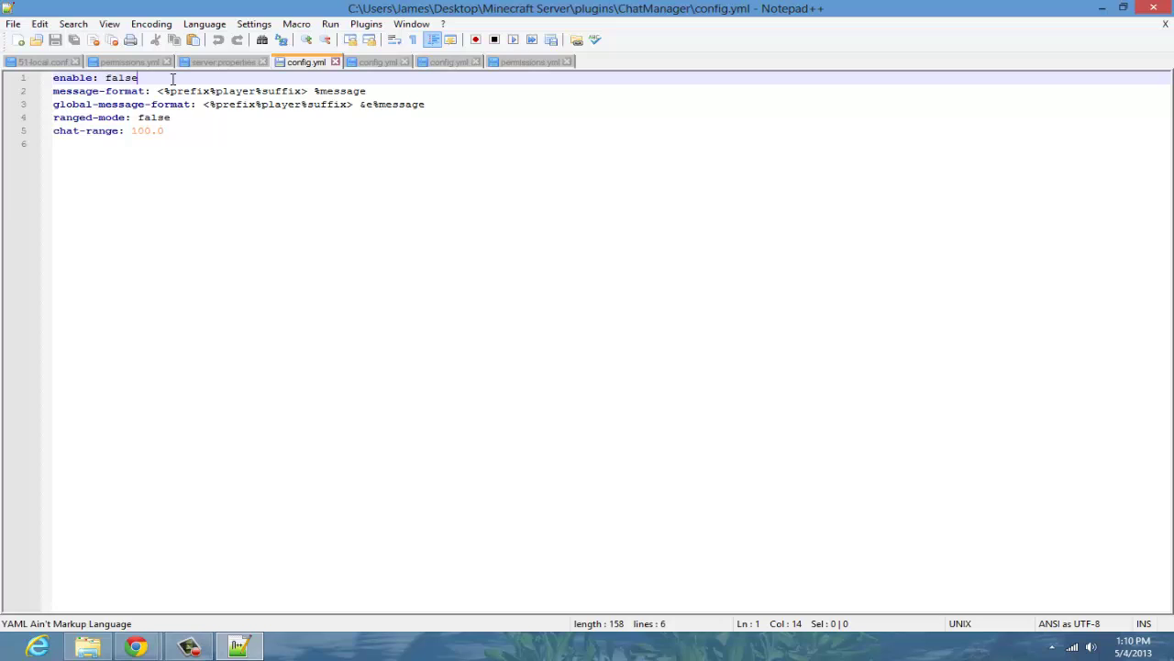
left_click_drag(157, 76, 105, 78)
left_click(154, 77)
left_click_drag(164, 92, 299, 90)
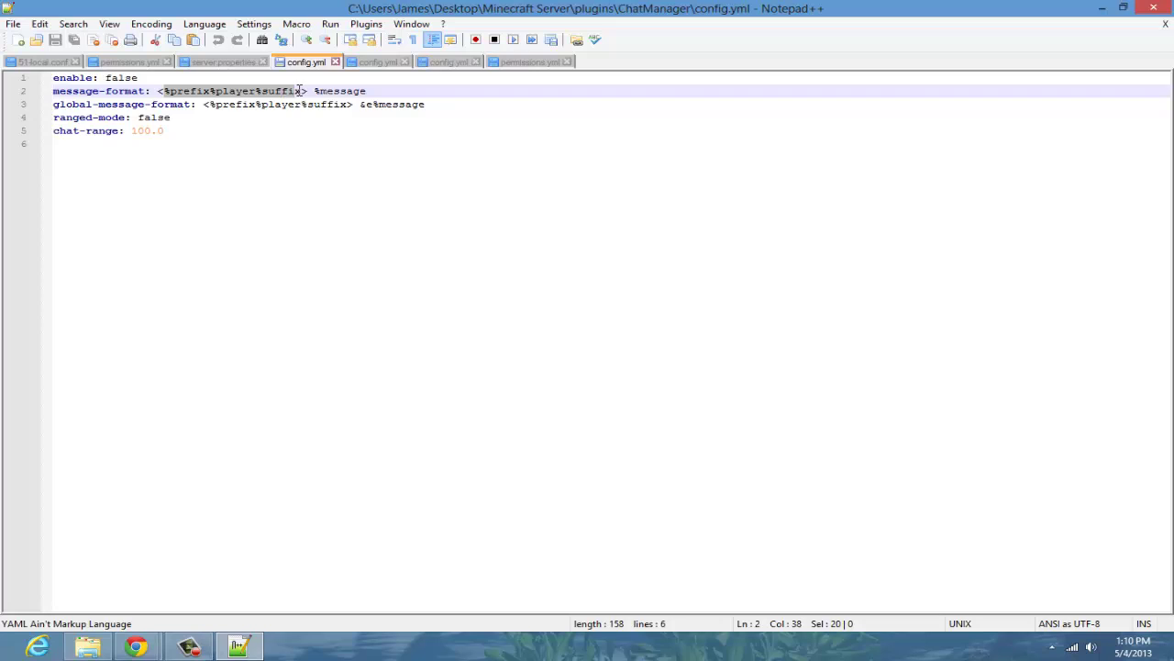
- Try removing the word "suffix" from the message-format line and undo the deletion
left_click(267, 91)
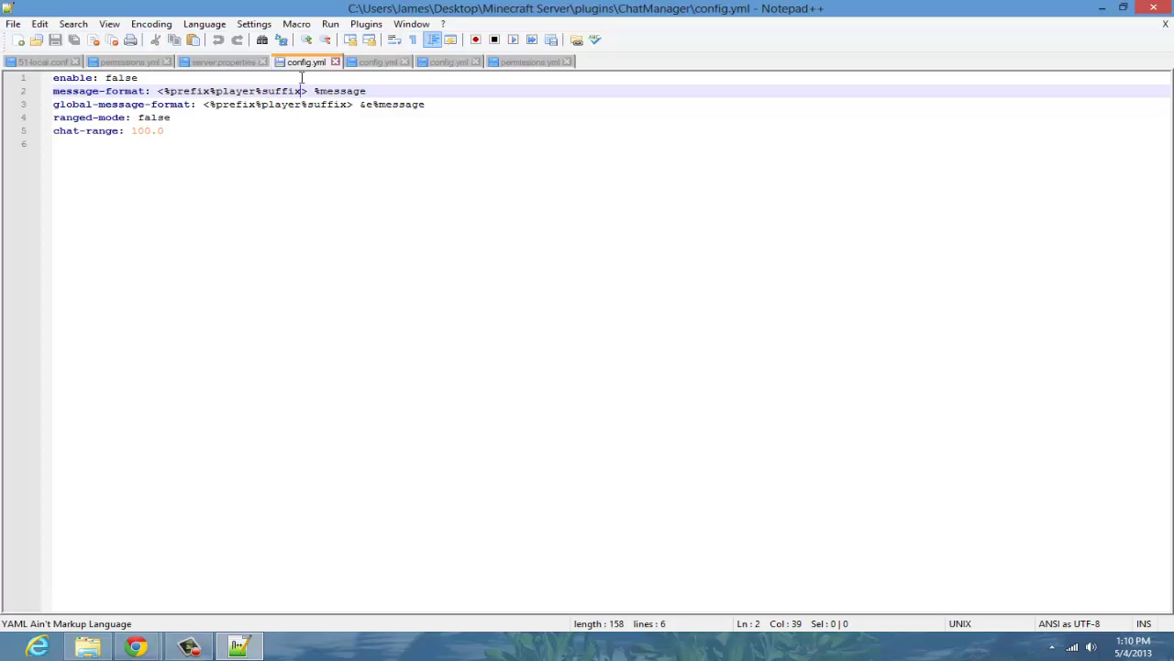
key("BackSpace")
key("BackSpace")
key("BackSpace")
key("BackSpace")
key("BackSpace")
key("BackSpace")
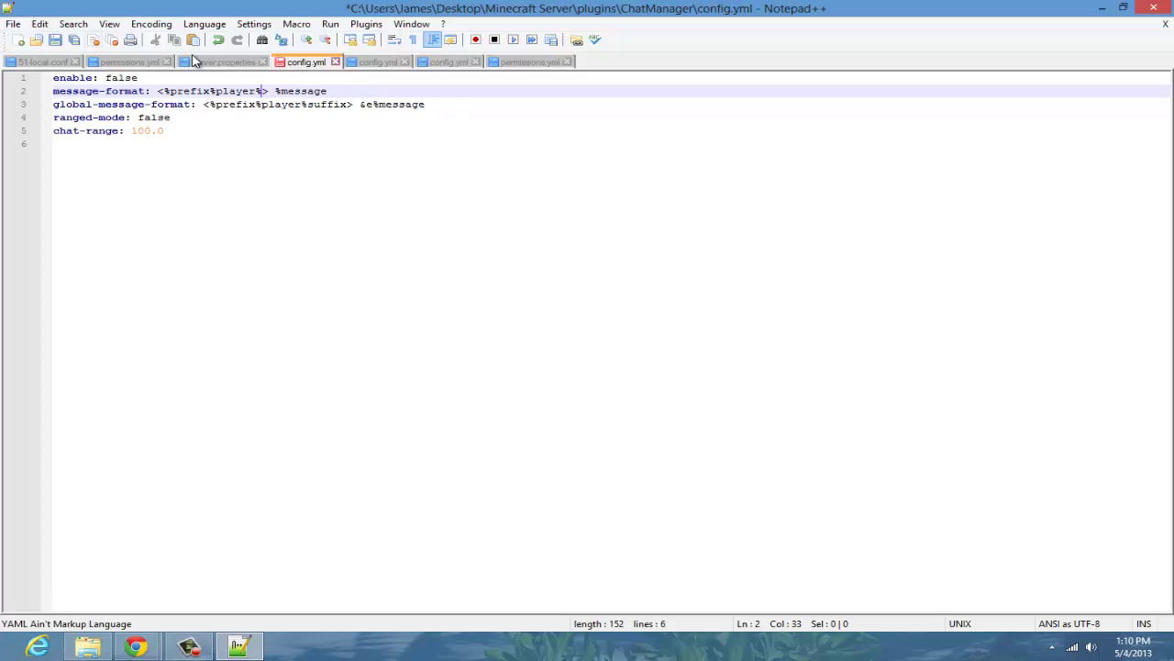
left_click(218, 39)
- Examine the global-message-format, ranged-mode and chat-range settings in the ChatManager config
right_click(575, 108)
left_click(407, 104)
left_click(210, 115)
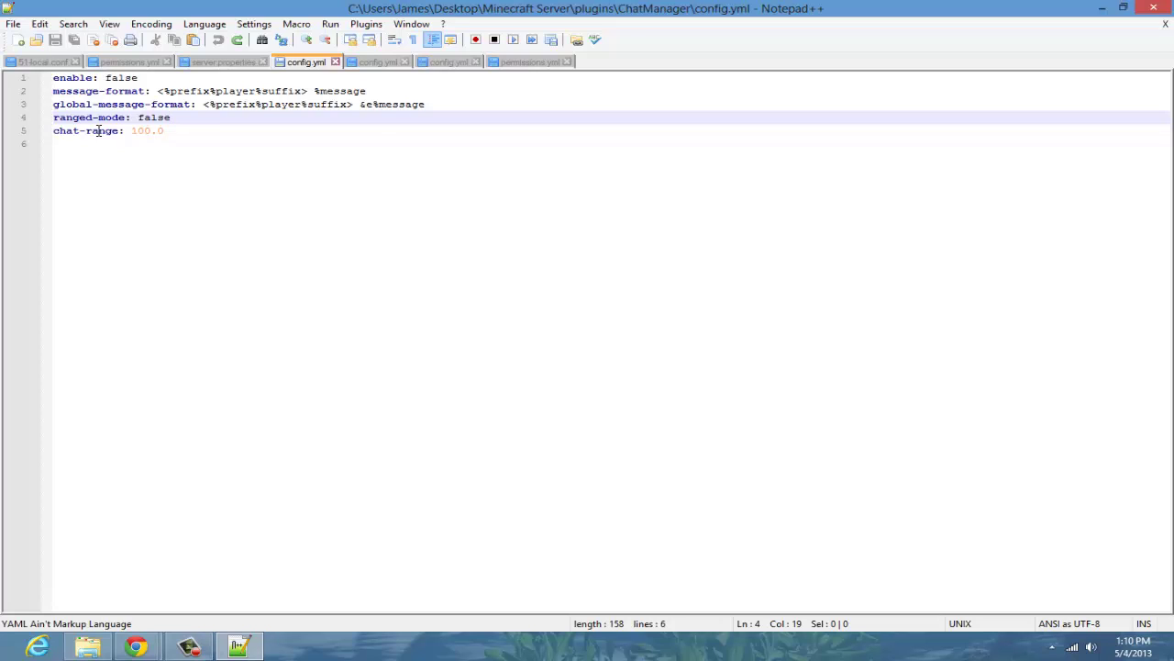
left_click(204, 134)
key("shift+Left")
key("shift+Left")
key("shift+Left")
key("shift+Left")
key("shift+Left")
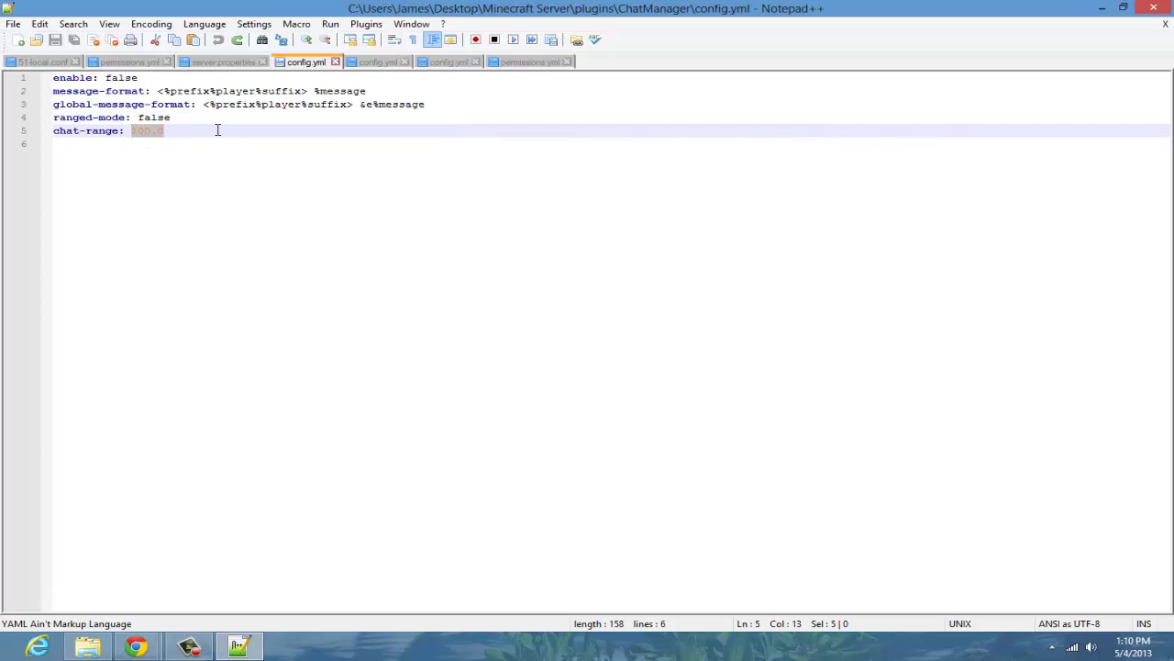
left_click(218, 130)
left_click_drag(164, 130, 135, 131)
left_click(166, 130)
left_click(197, 126)
left_click(198, 117)
key("shift+Left")
key("shift+Left")
key("shift+Left")
key("shift+Left")
key("shift+Left")
left_click(180, 118)
left_click_drag(192, 135, 136, 138)
left_click(194, 126)
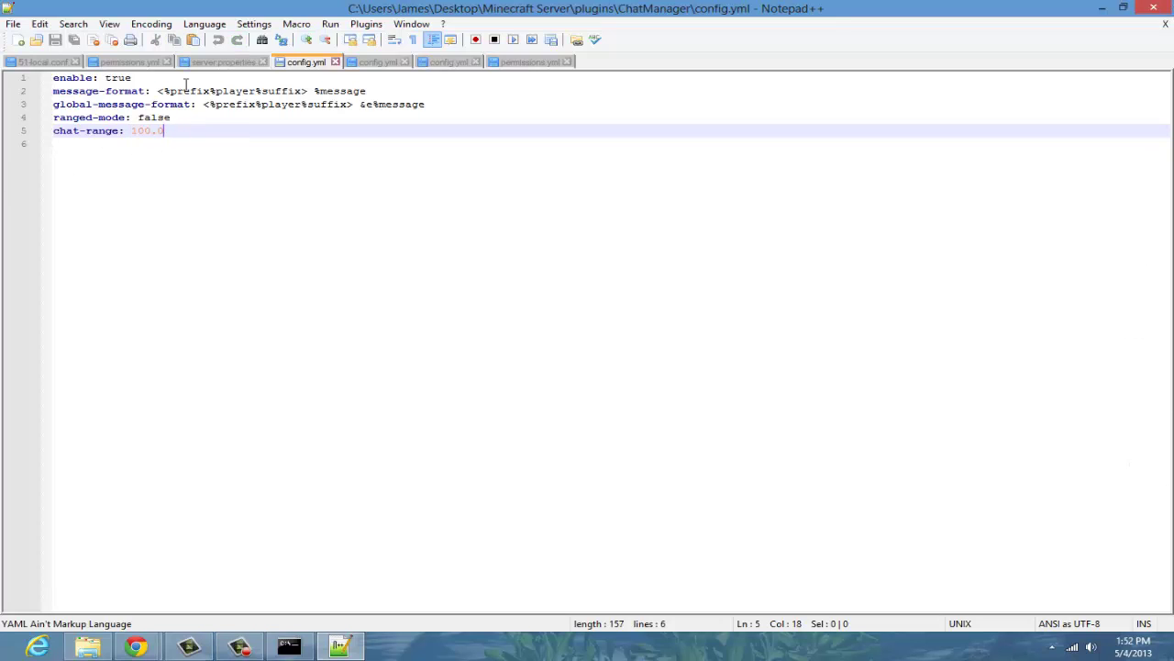
- Check the value of the enable setting in the ChatManager config and close Notepad++
left_click(185, 81)
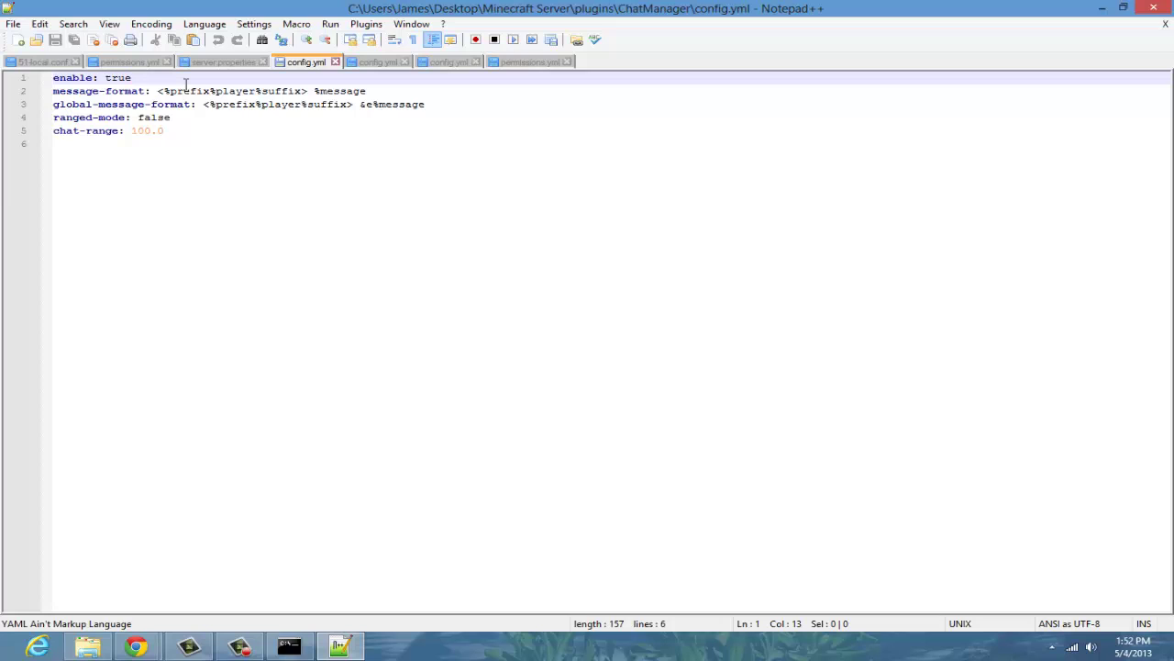
left_click_drag(185, 80, 109, 84)
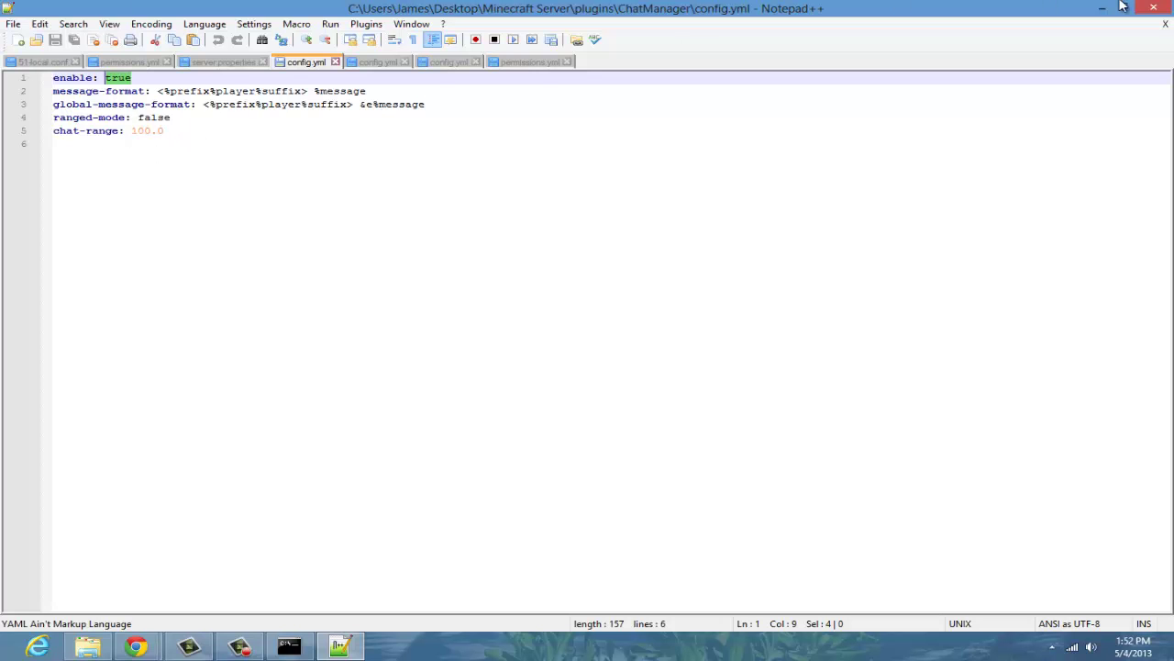
left_click(1153, 7)
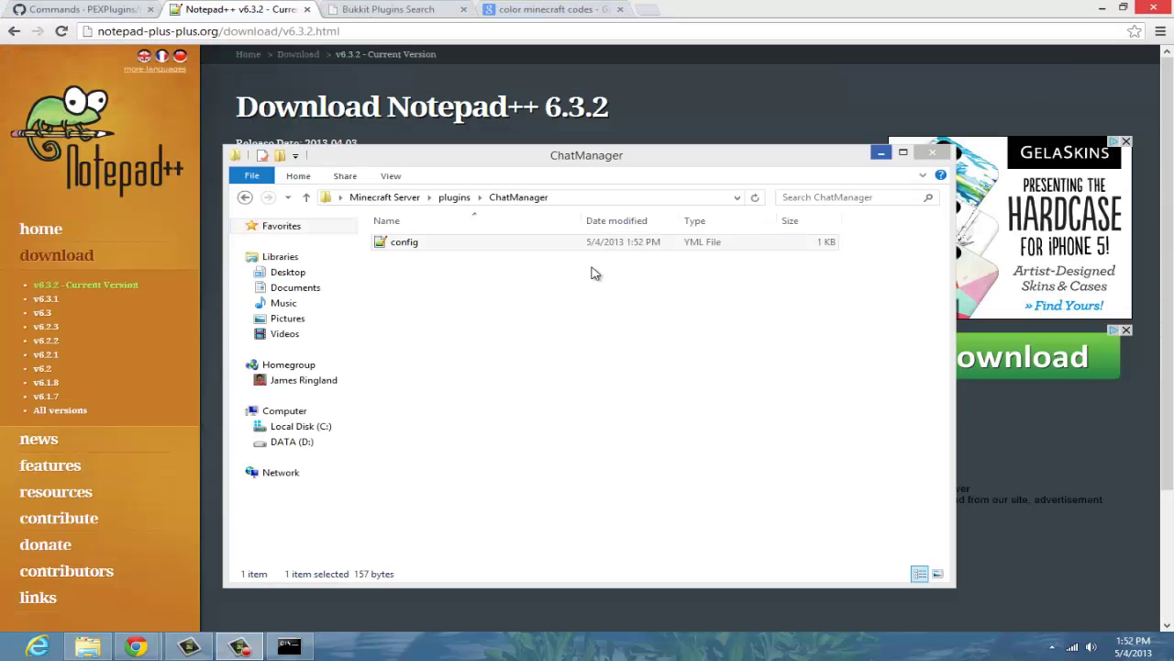
- Return to the plugins folder and open the config file from the Modifyworld folder in Notepad++
left_click(560, 347)
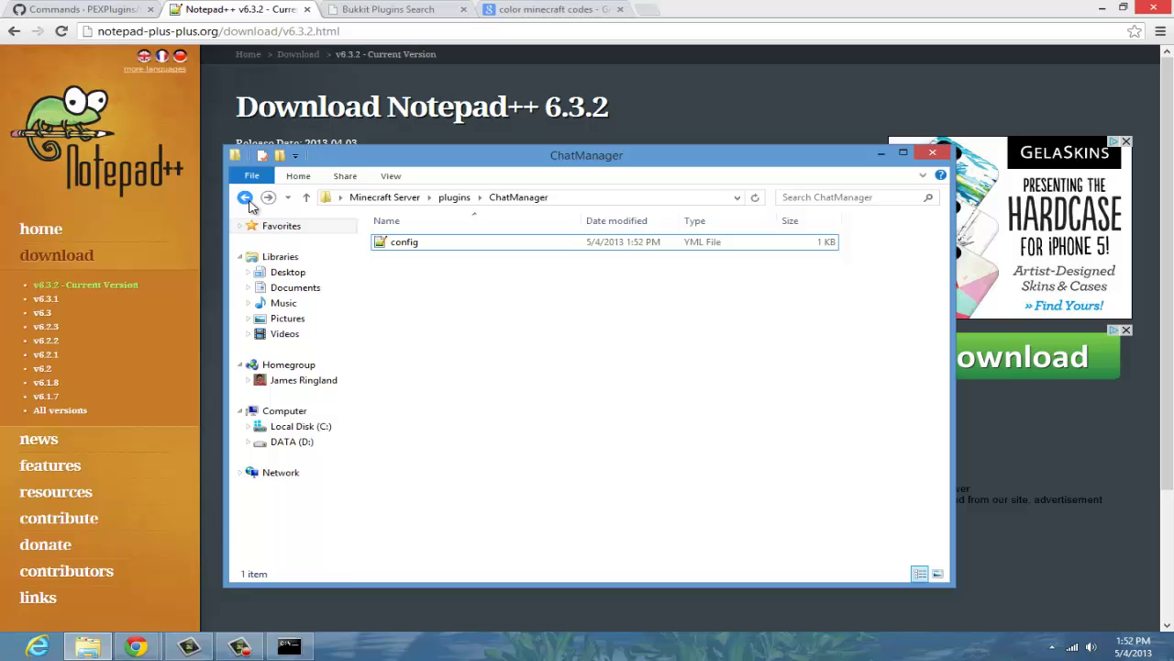
left_click(245, 198)
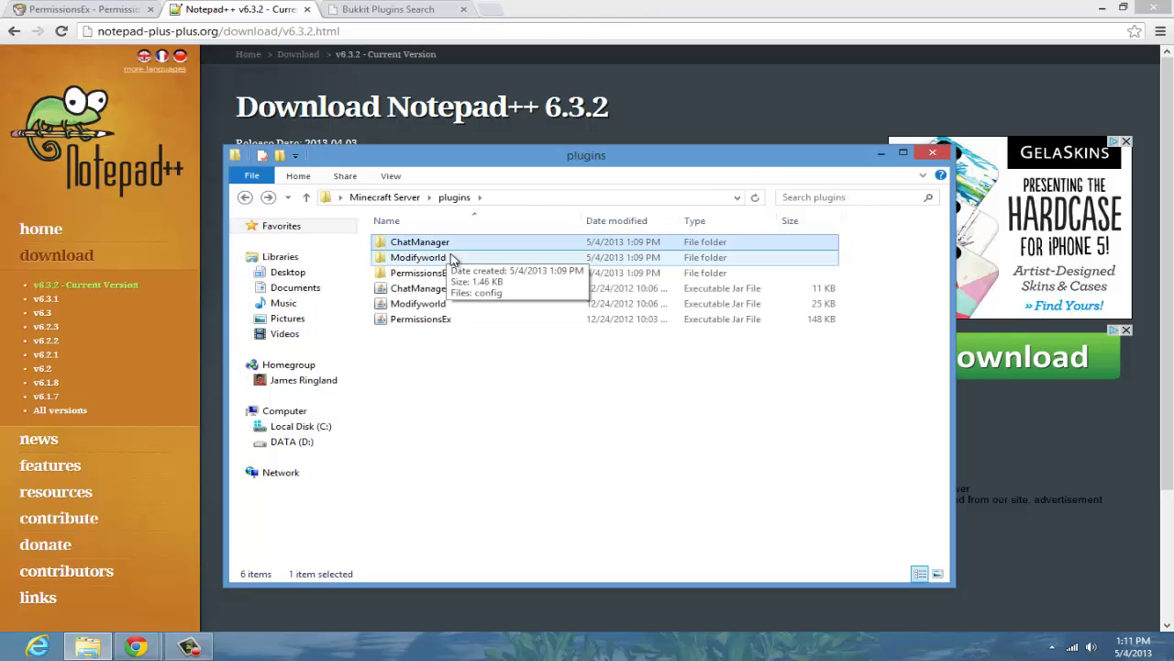
double_click(448, 258)
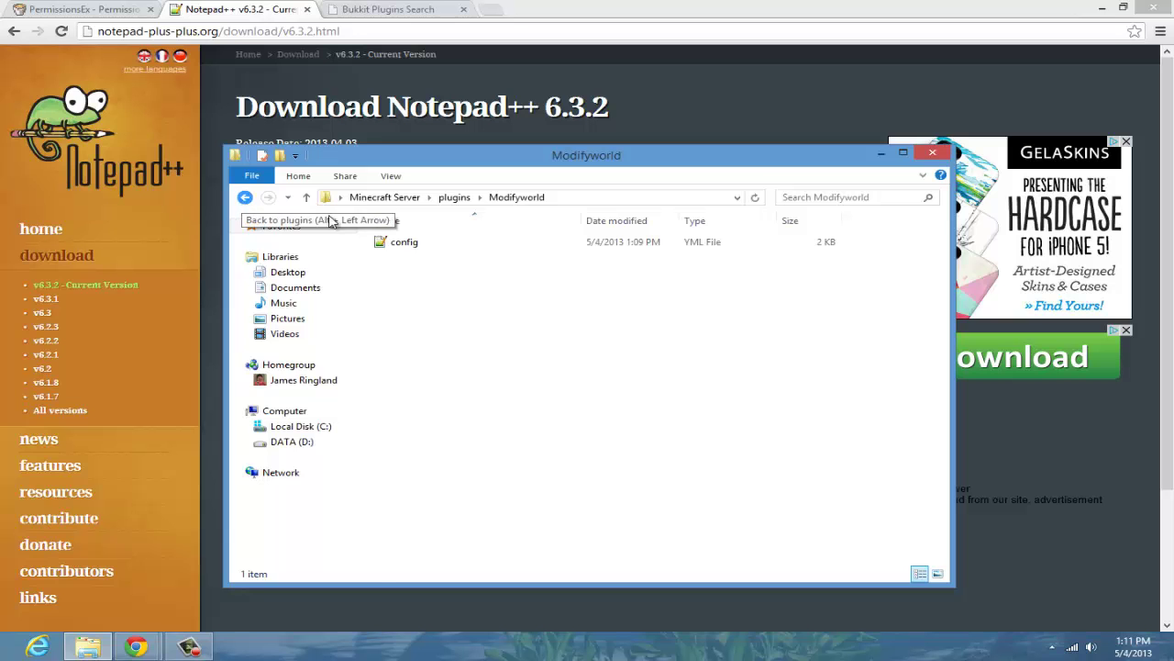
left_click(432, 243)
double_click(390, 240)
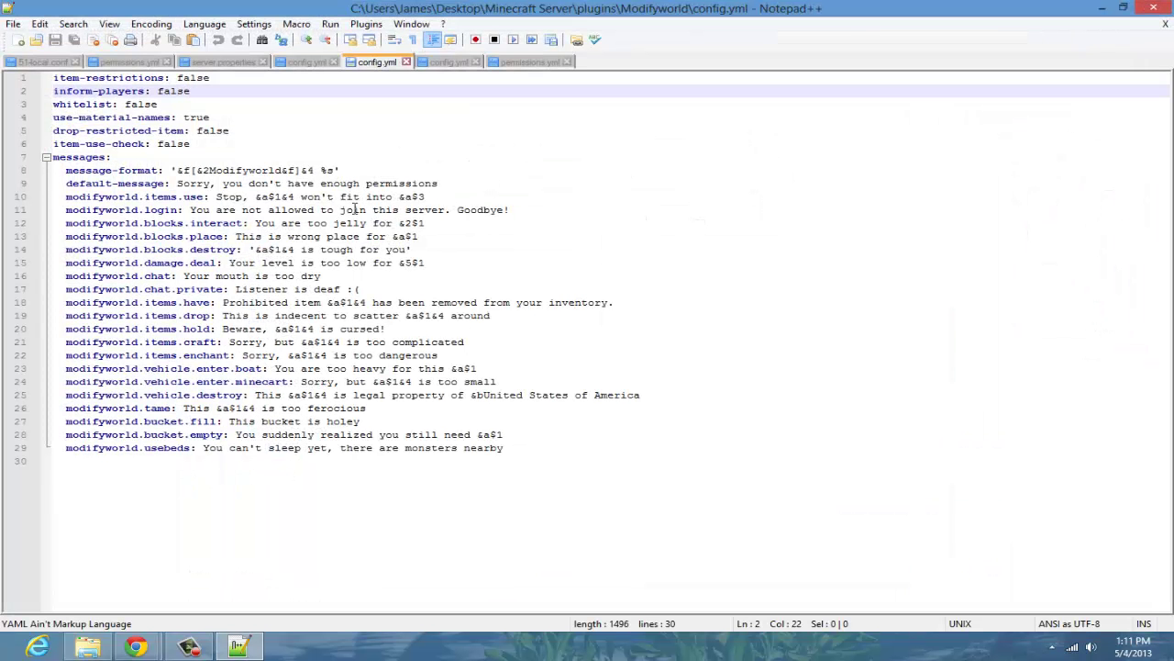
- Examine the settings above the messages section in the Modifyworld config, and close it to return to the plugins folder
left_click_drag(234, 149, 53, 78)
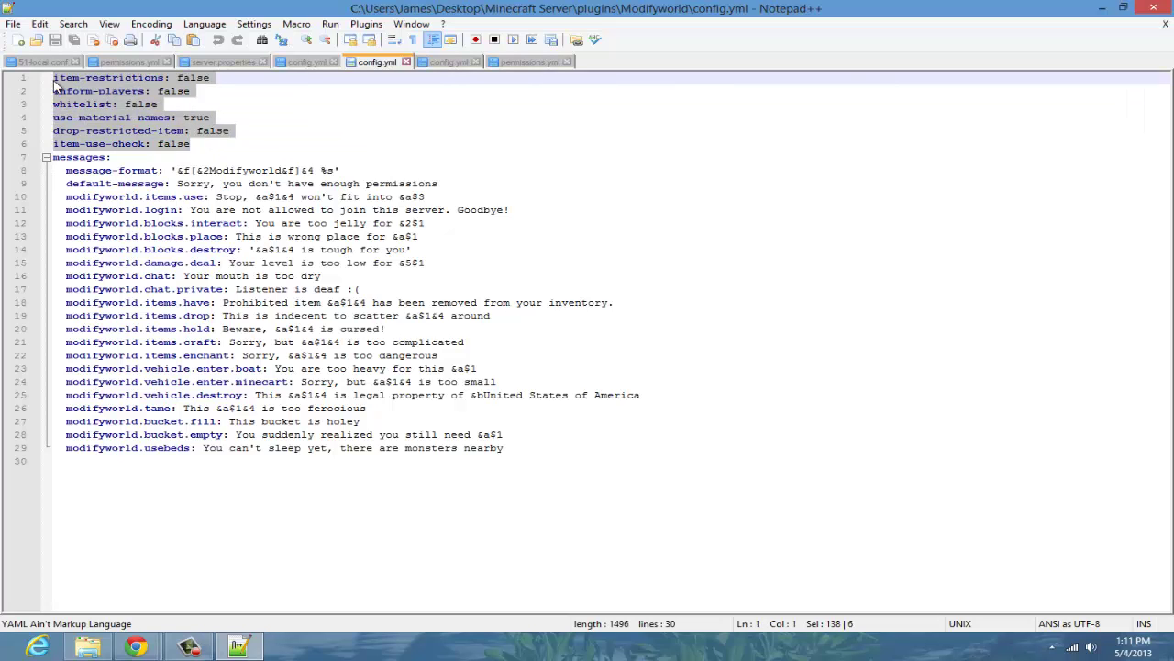
left_click(220, 97)
left_click_drag(242, 150, 60, 78)
left_click(303, 136)
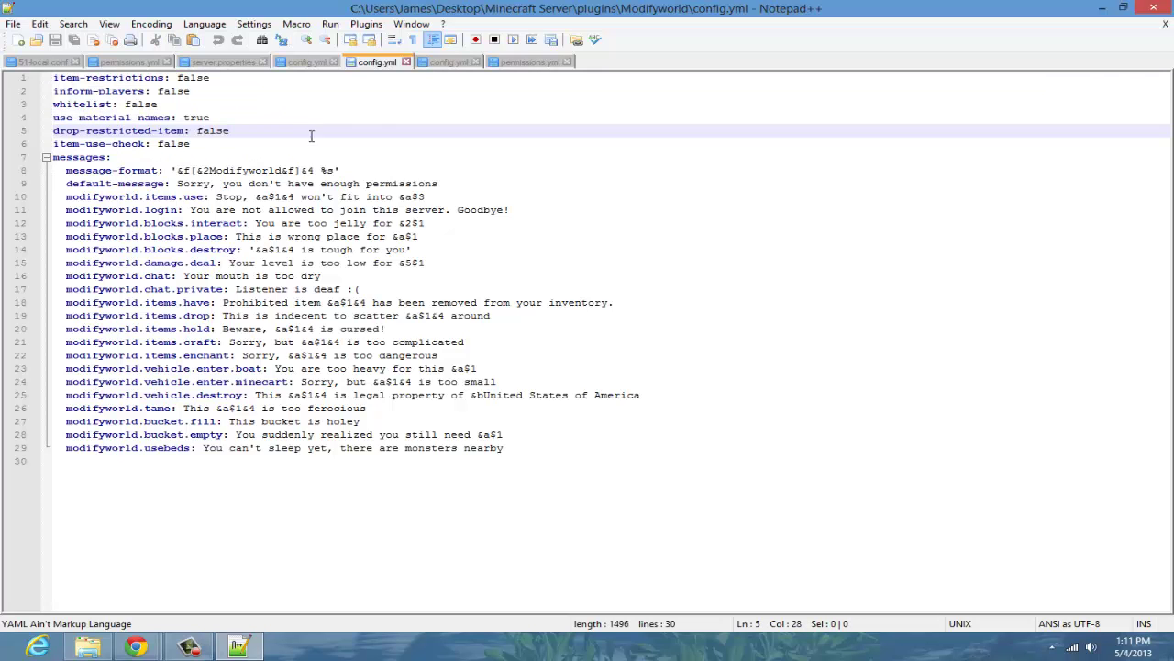
key("alt+F4")
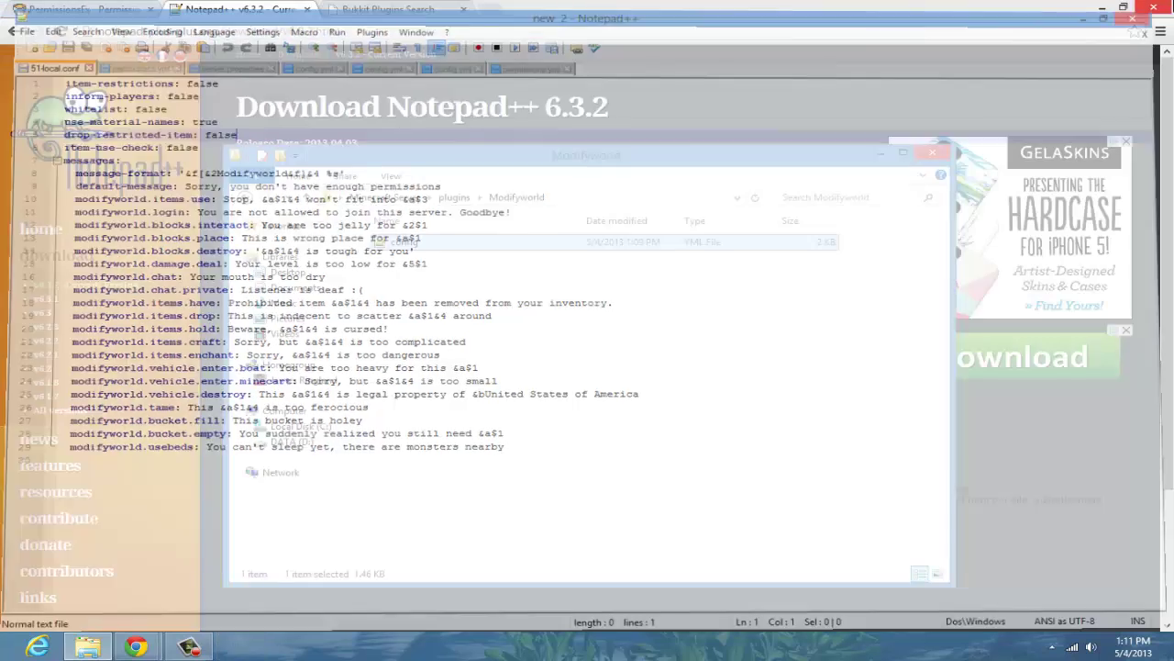
left_click(244, 197)
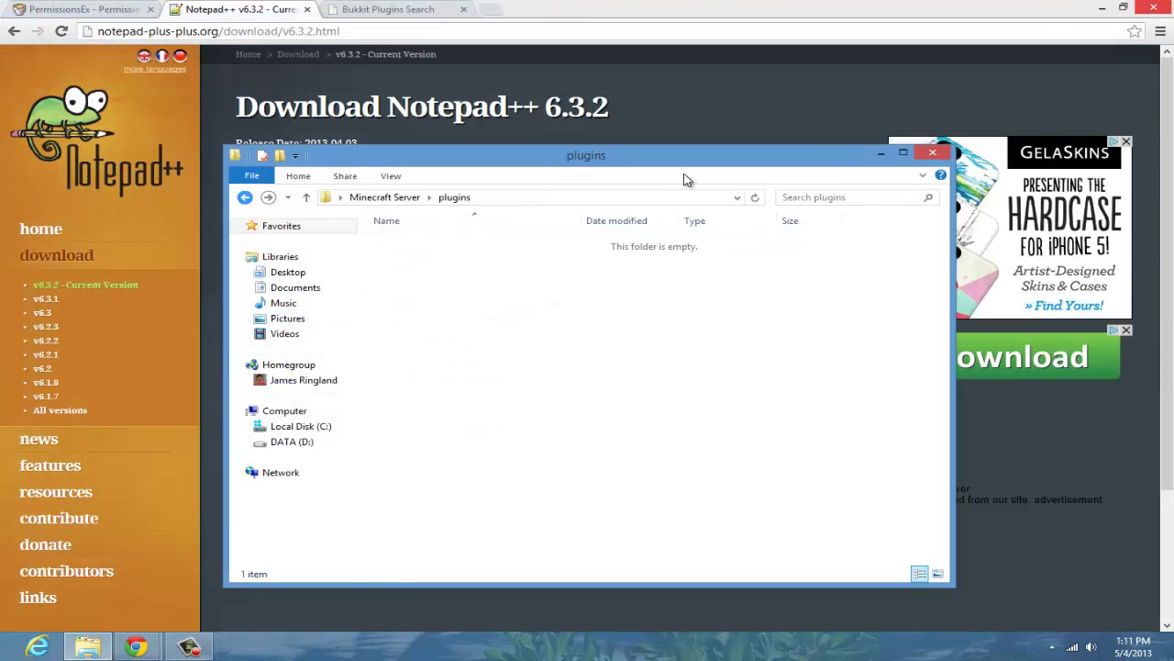
- Open the config file from the PermissionsEx folder in Notepad++ and examine its backend setting
double_click(540, 275)
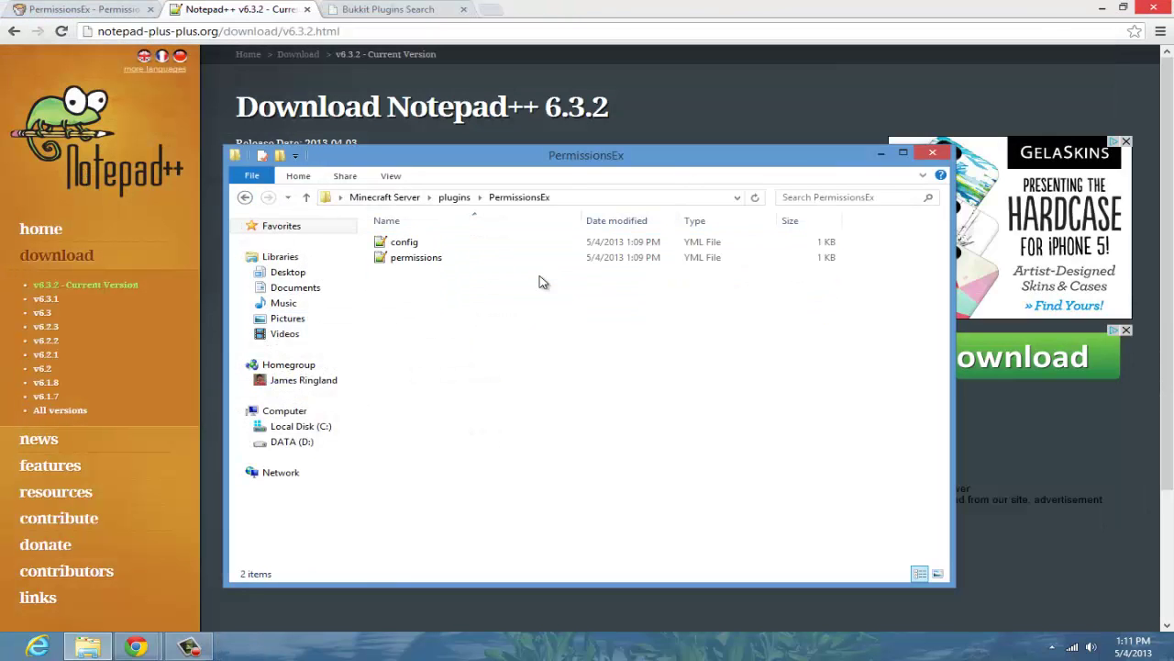
double_click(479, 243)
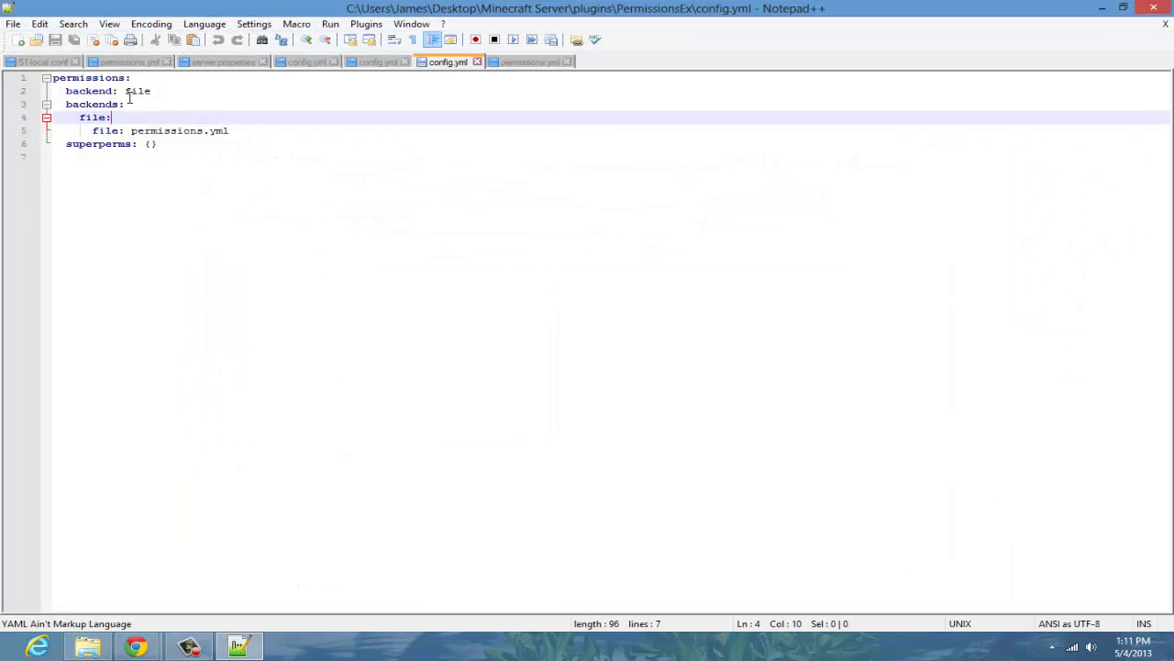
left_click_drag(126, 93, 155, 91)
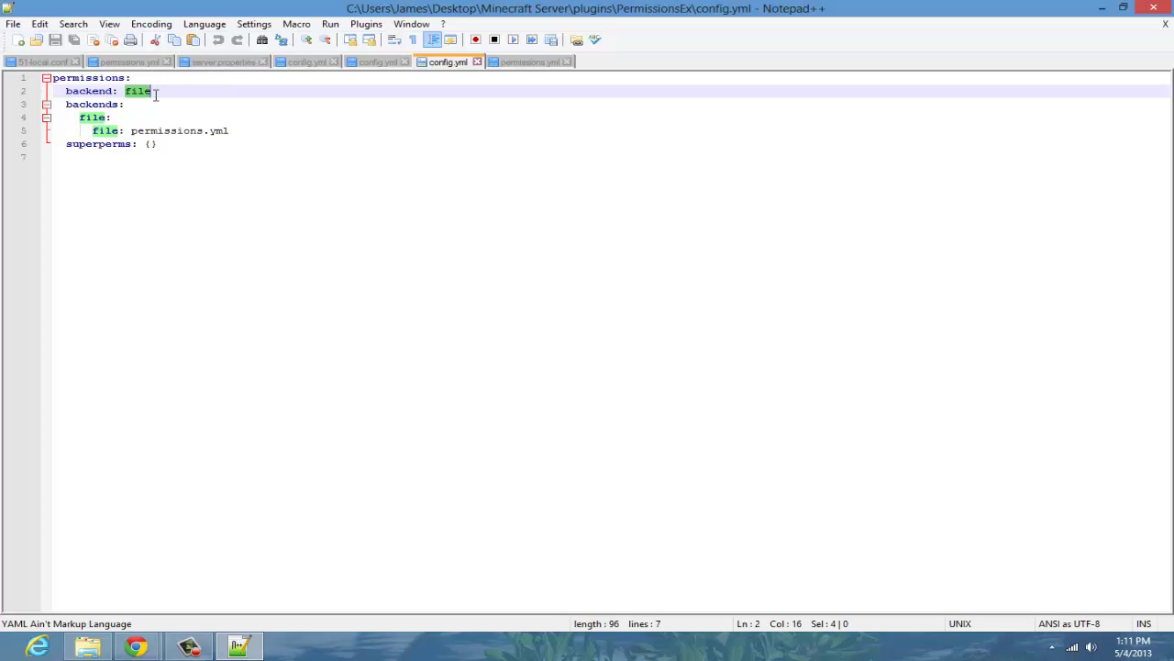
left_click_drag(160, 93, 125, 91)
- Examine the file backend entry and the superperms setting in the PermissionsEx config, and return to the PermissionsEx folder
left_click(122, 118)
left_click(152, 127)
left_click(156, 123)
left_click(157, 129)
left_click(171, 136)
left_click(152, 144)
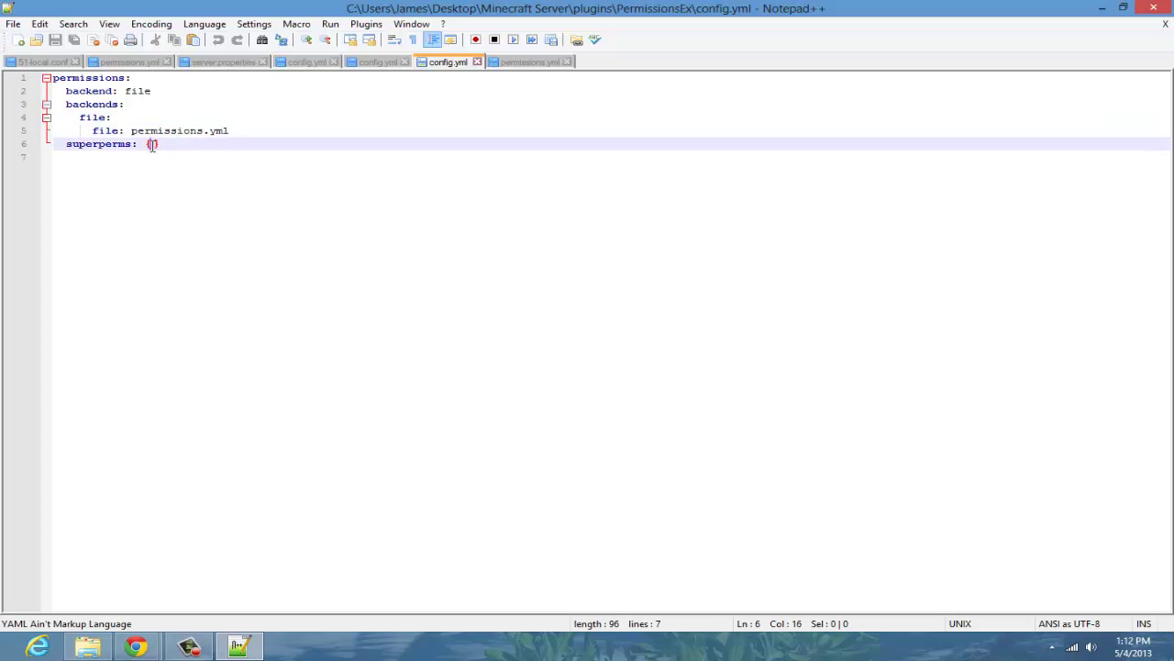
left_click(602, 130)
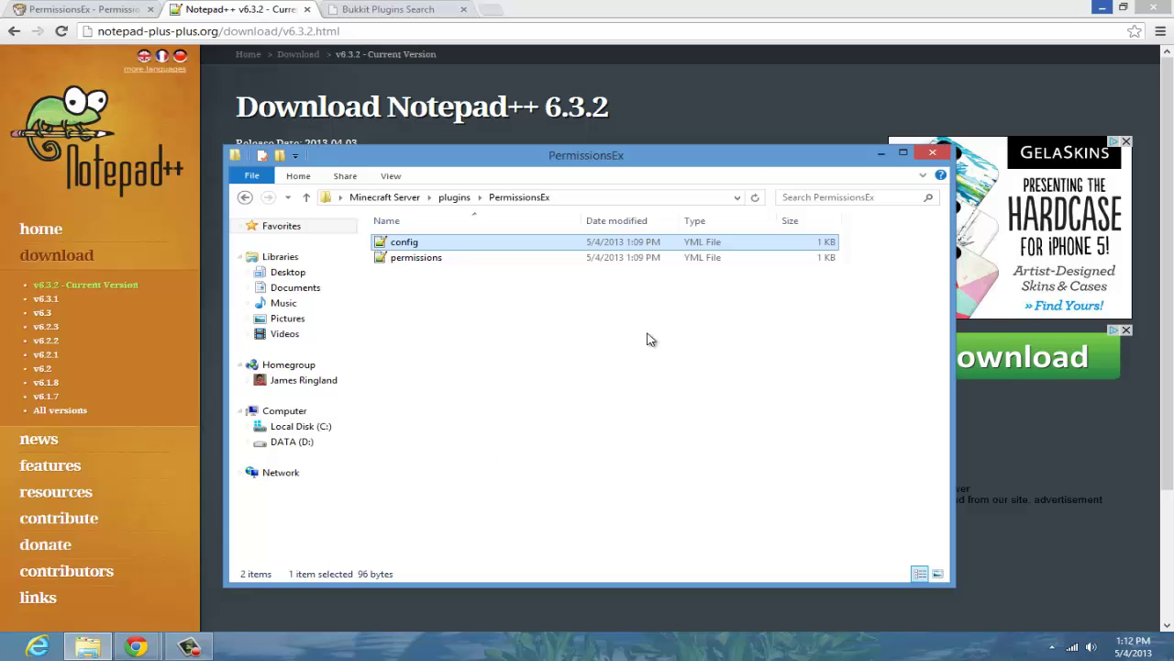
- Open the permissions file from the PermissionsEx folder in Notepad++ and review the whole groups block
double_click(566, 265)
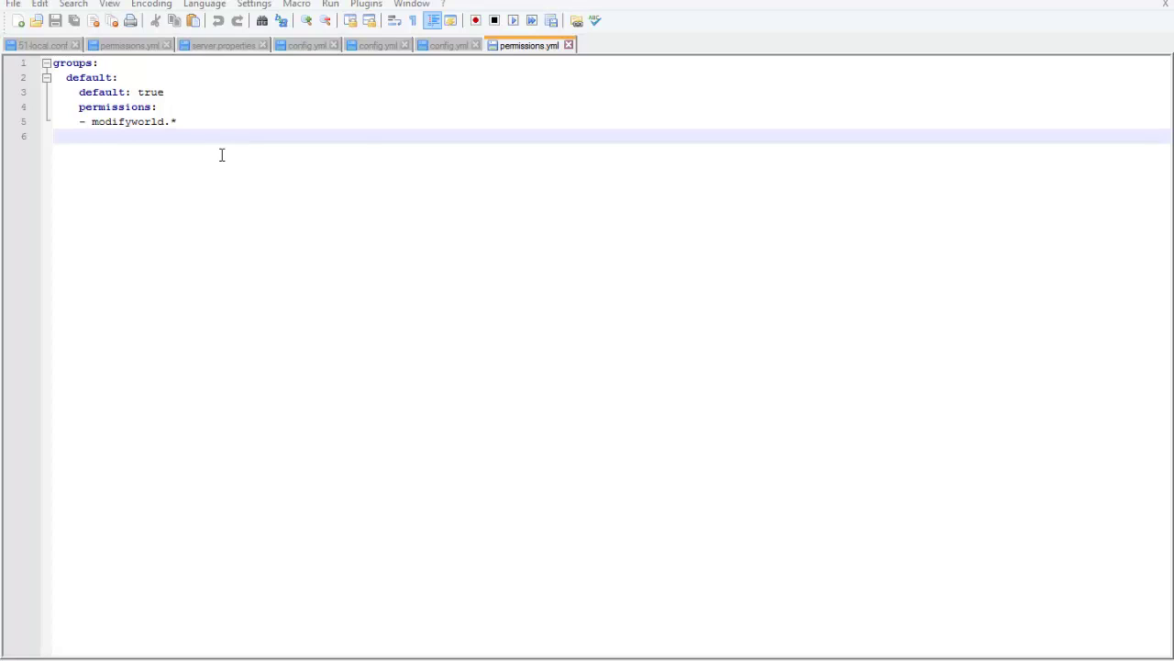
left_click_drag(184, 135, 56, 62)
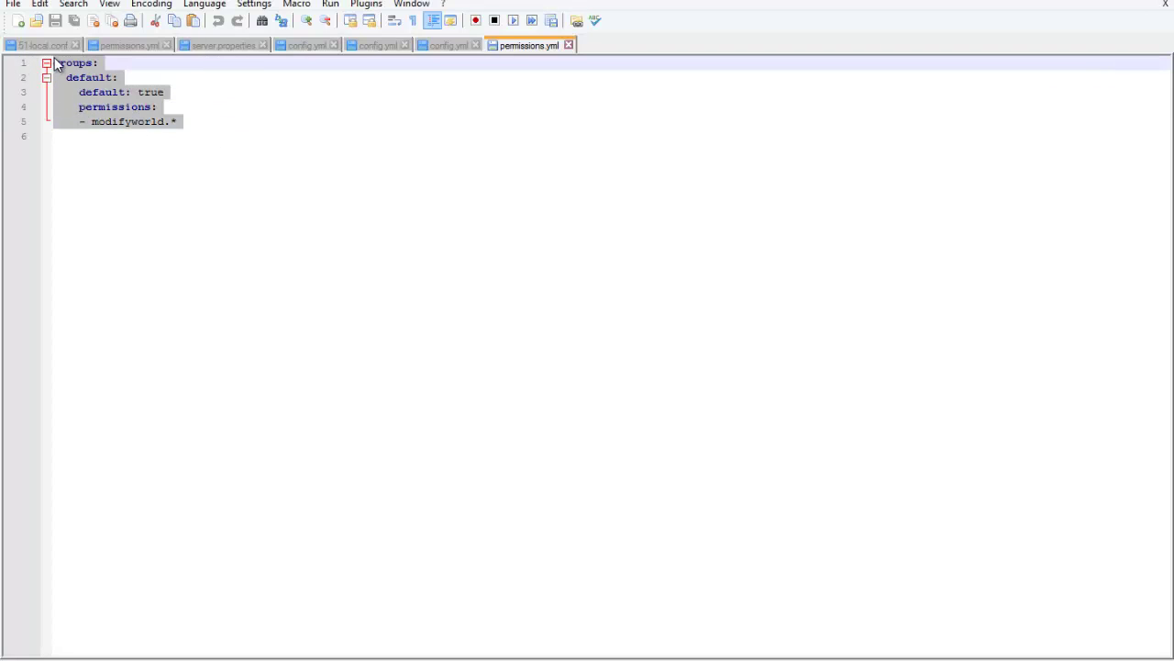
left_click(254, 137)
left_click_drag(233, 123, 46, 62)
left_click(183, 122)
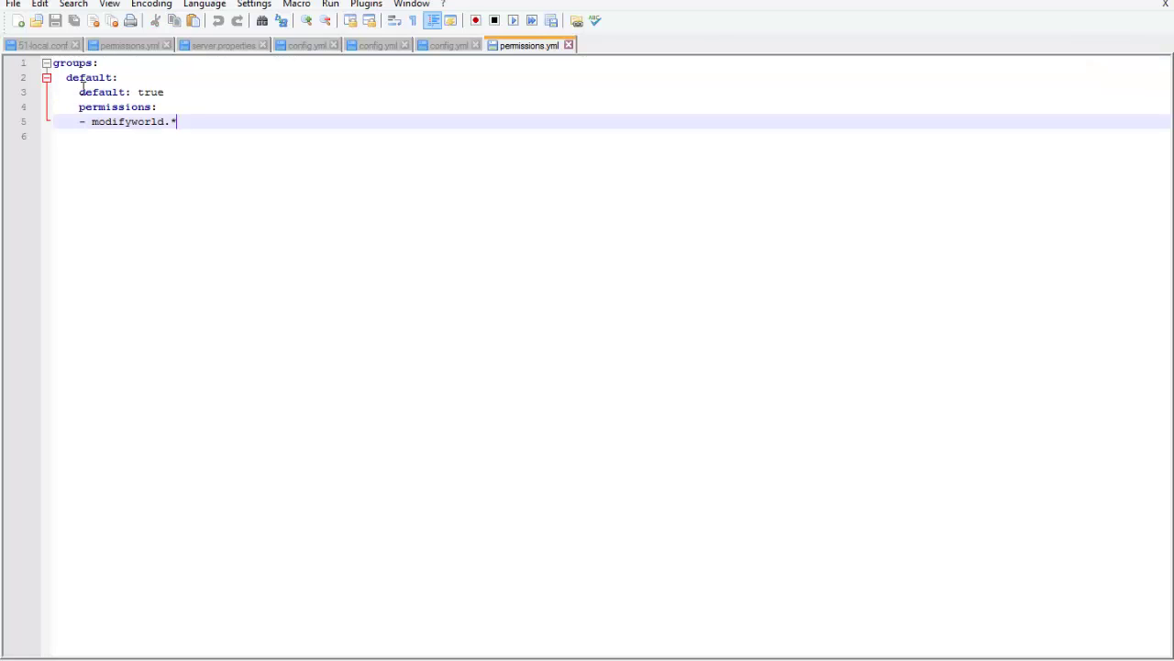
- Examine the default group's default flag, its permissions section and the modifyworld.* entry
left_click_drag(80, 92, 126, 92)
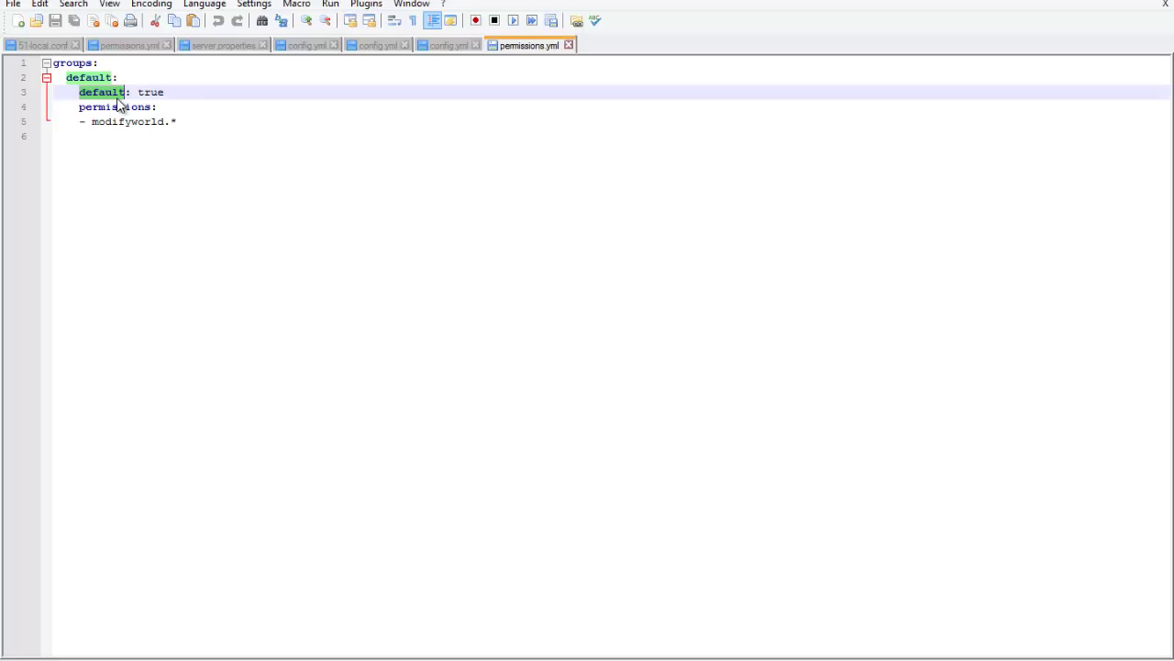
left_click(167, 92)
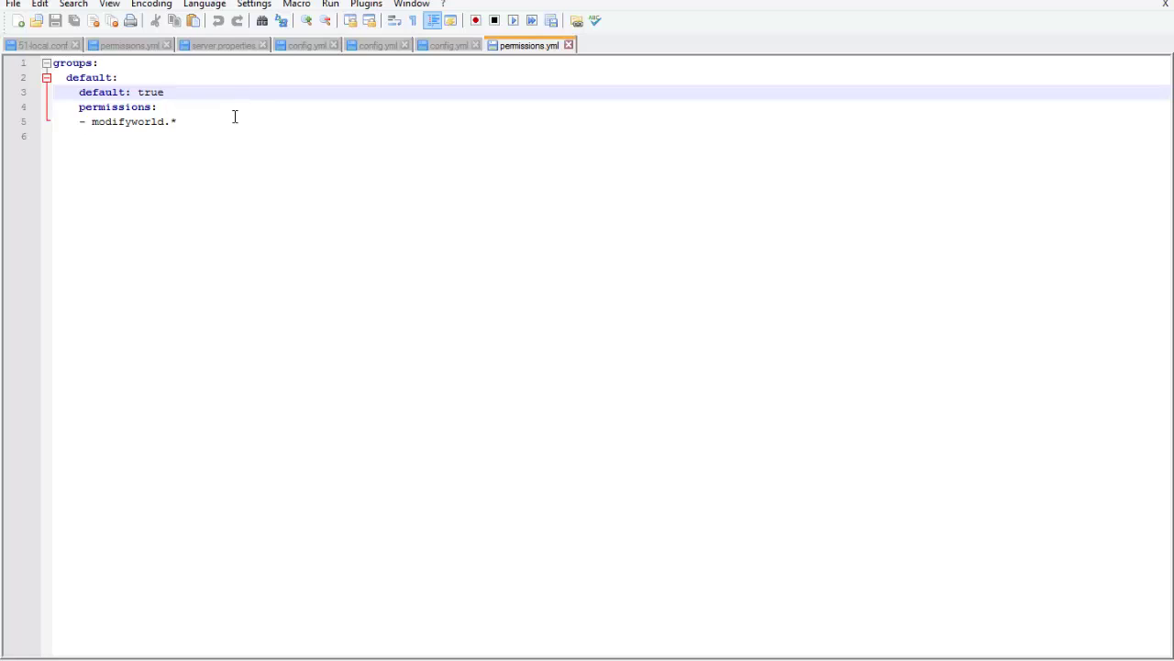
left_click_drag(79, 108, 151, 120)
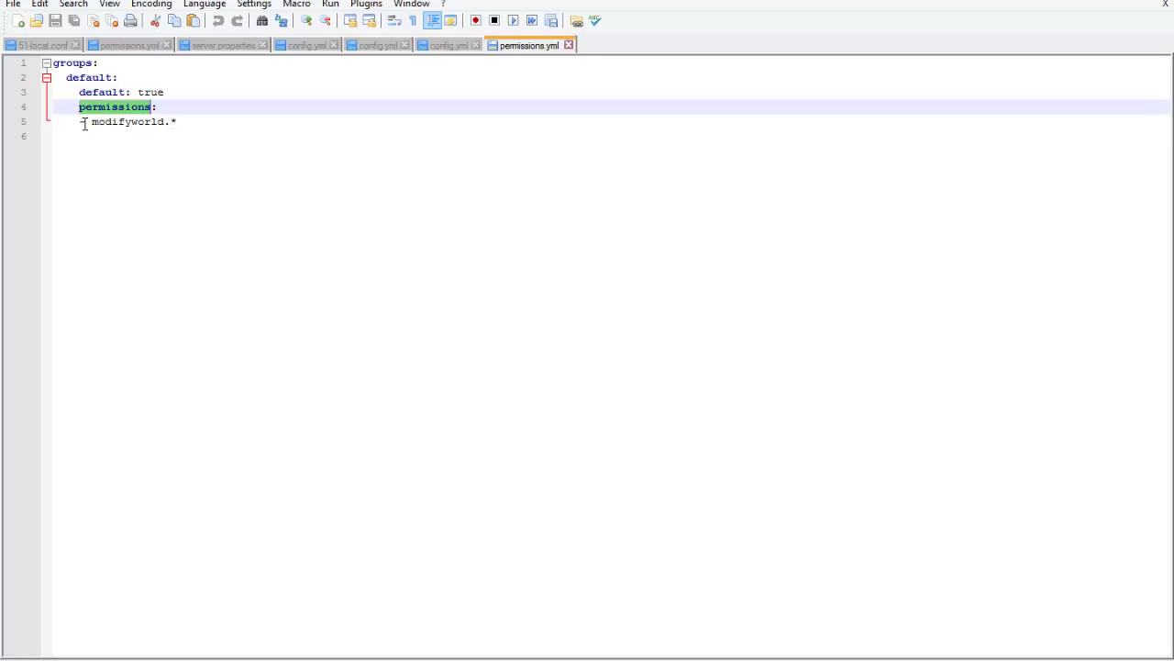
left_click_drag(80, 120, 176, 118)
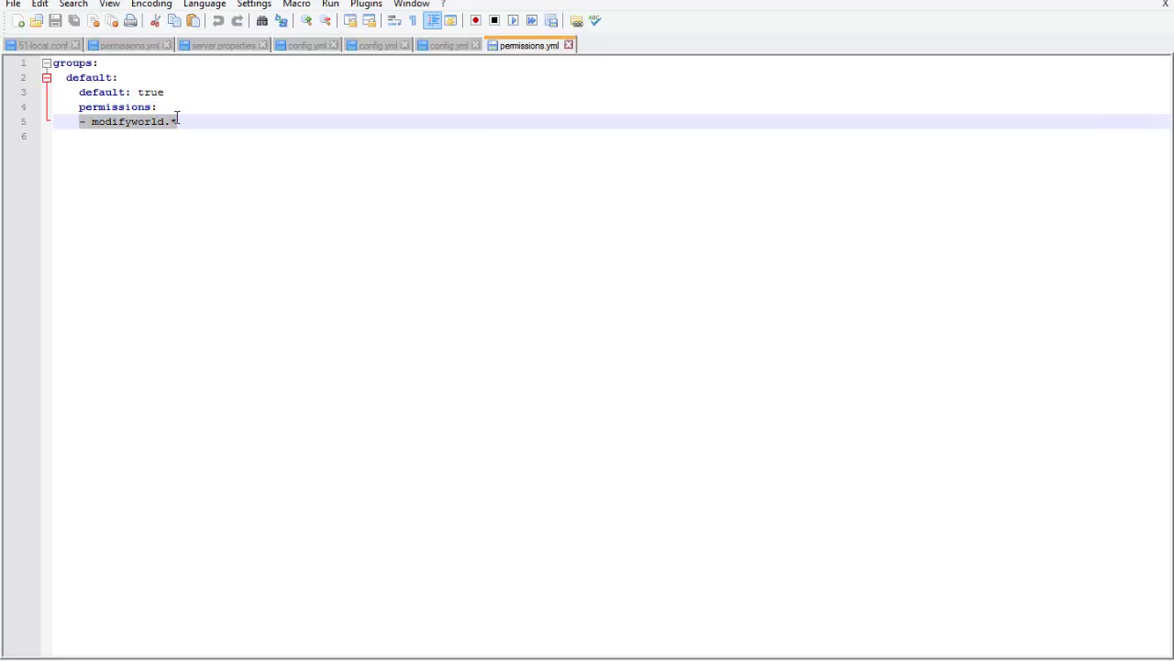
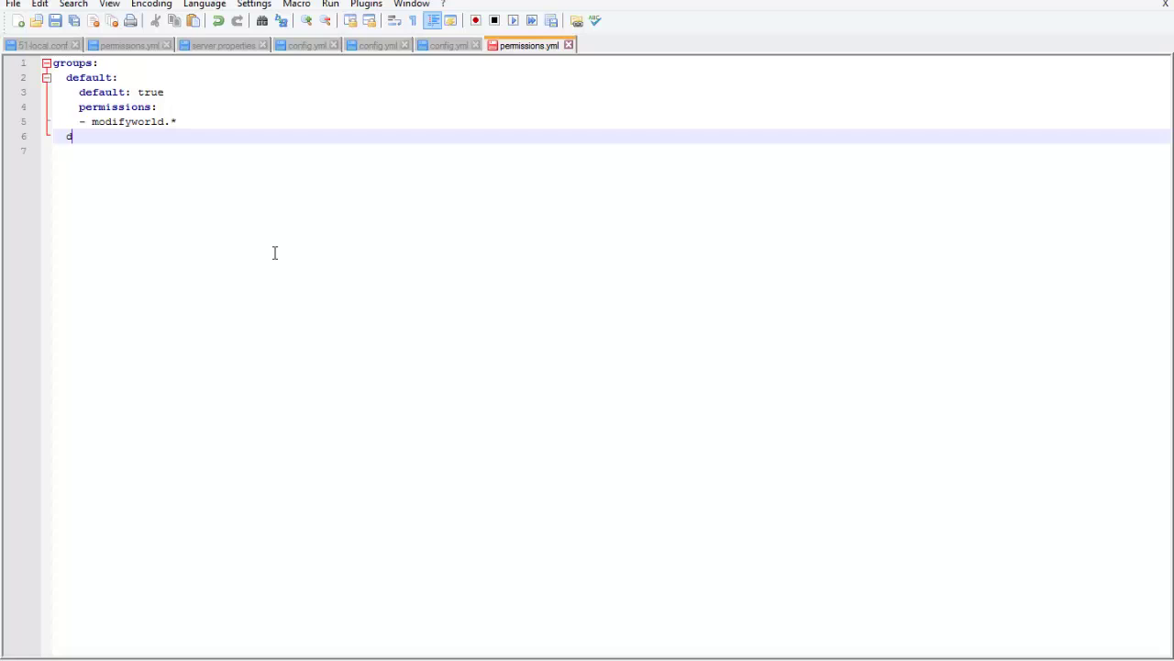
- Add a Builder group with a permissions section below the default group
key("BackSpace")
type("Builder:")
key("Return")
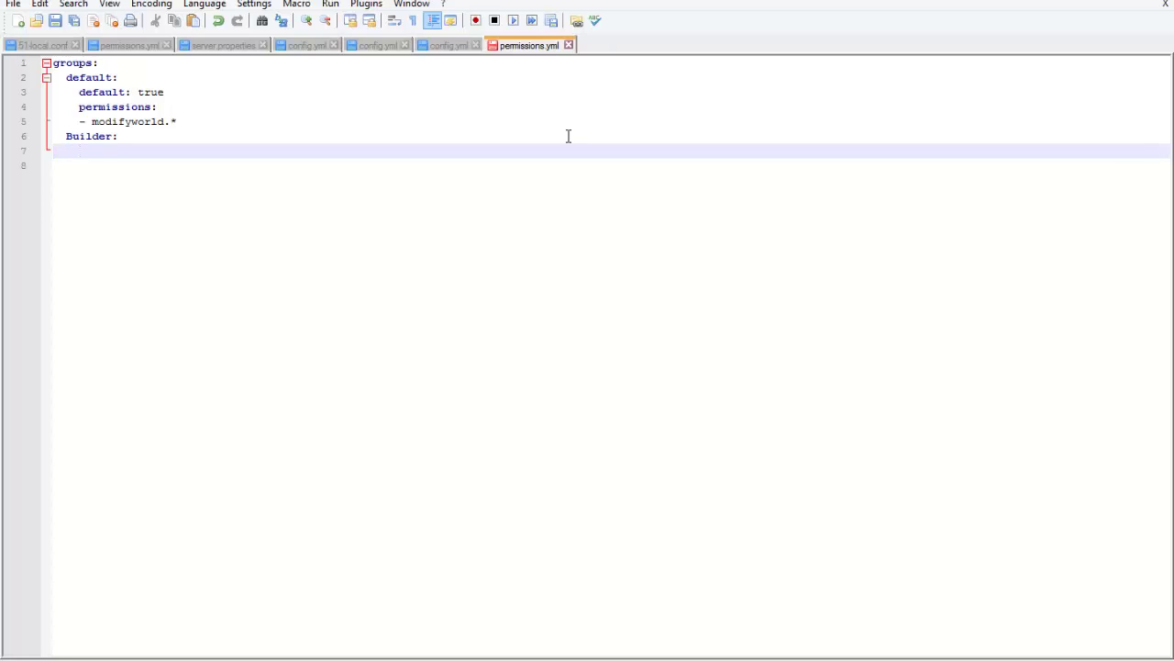
type("permissions:")
- Add the permission use.fly as a list entry under the Builder group's permissions
key("Return")
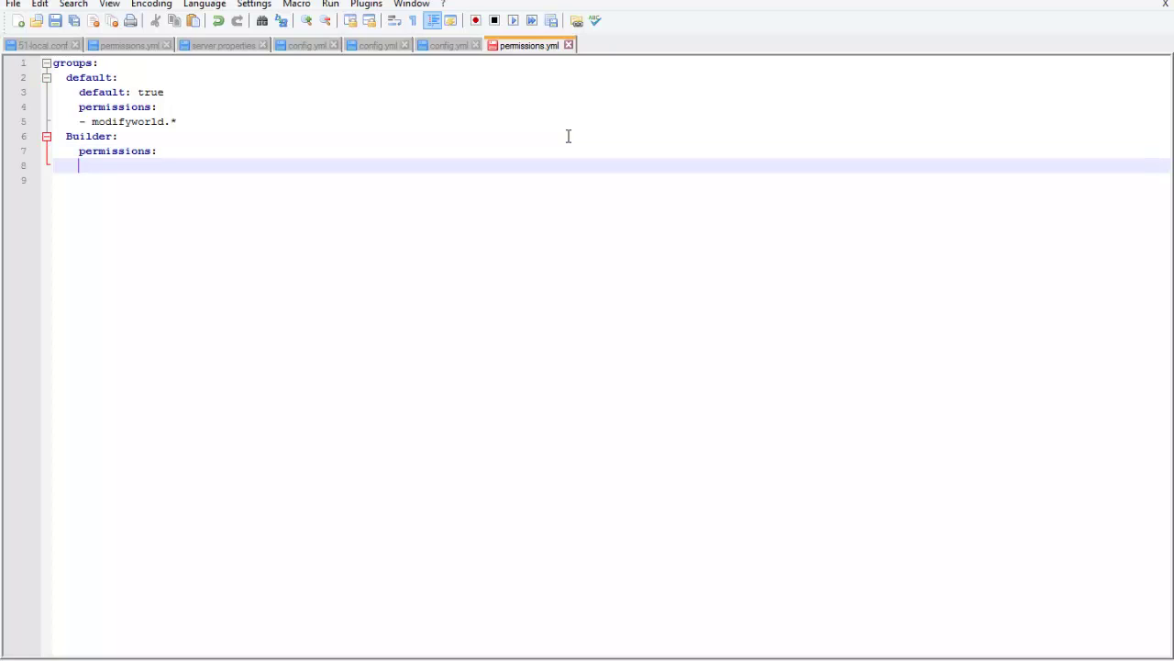
key("Home")
type("-")
type("fly")
key("Return")
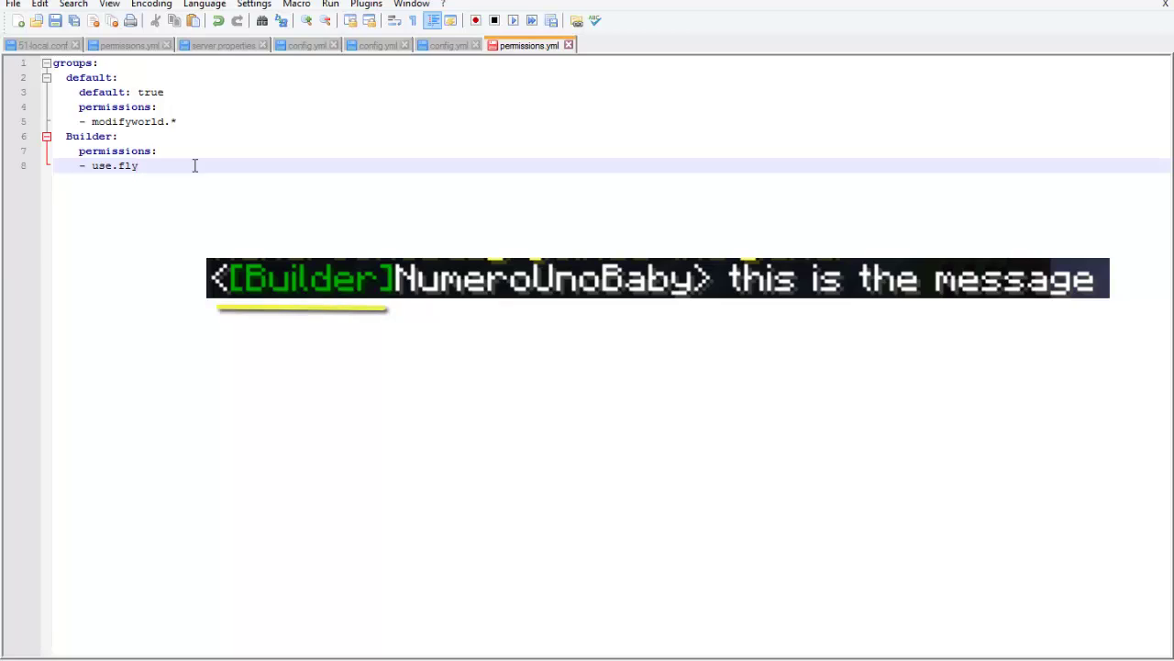
- Add the line prefix: '[Builder]' below the Builder group's use.fly permission
key("Return")
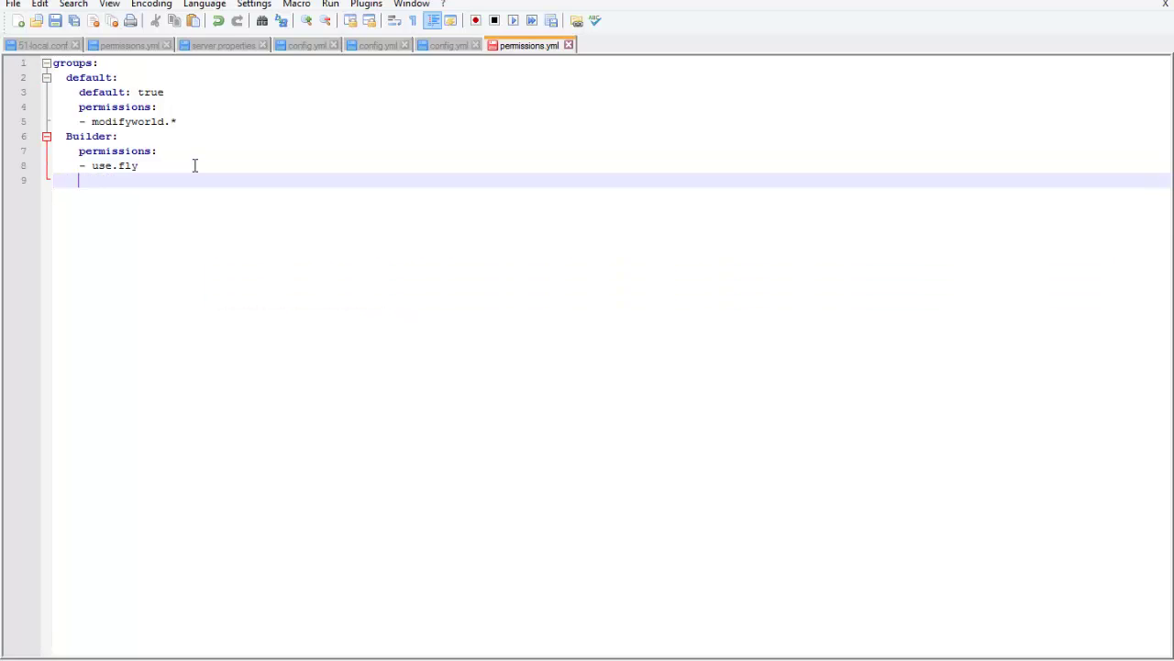
type("prefix: '")
type("[Builder")
key("BackSpace")
key("BackSpace")
key("BackSpace")
key("BackSpace")
key("BackSpace")
key("BackSpace")
type("UILDER")
key("BackSpace")
key("BackSpace")
key("BackSpace")
key("BackSpace")
key("BackSpace")
key("BackSpace")
type("uilder]'")
- Insert the colour code &2 directly before [Builder] in the Builder group's prefix
key("Left")
key("Left")
key("Left")
key("Left")
key("Left")
key("Left")
key("Left")
key("Left")
key("Left")
key("Left")
type("&")
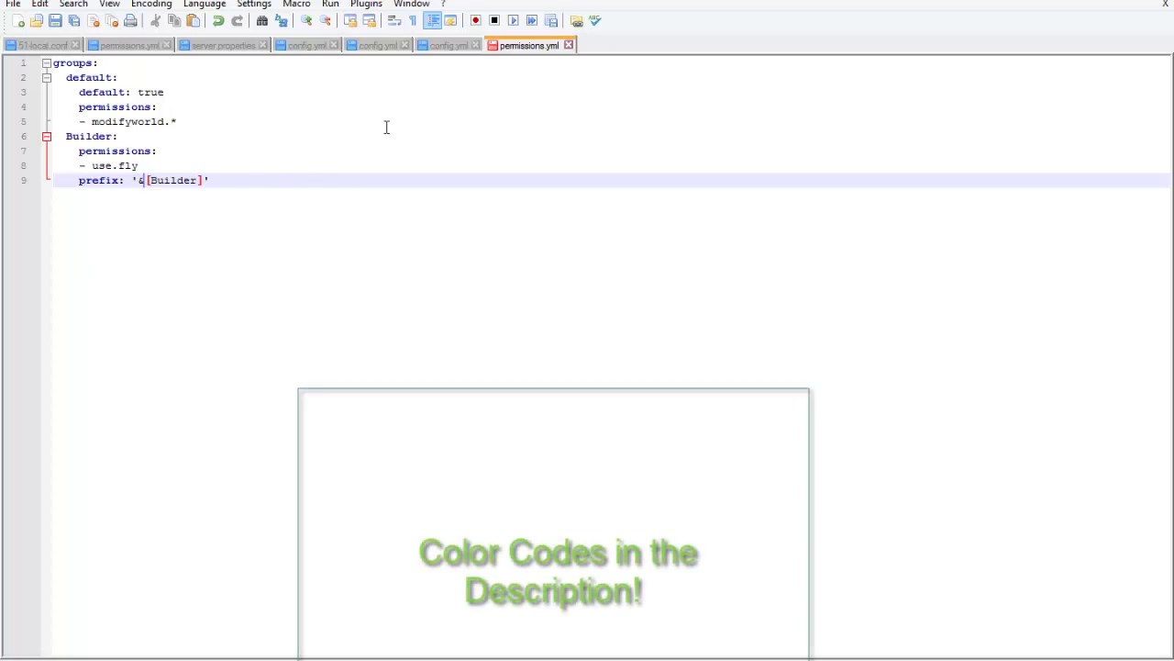
type("2")
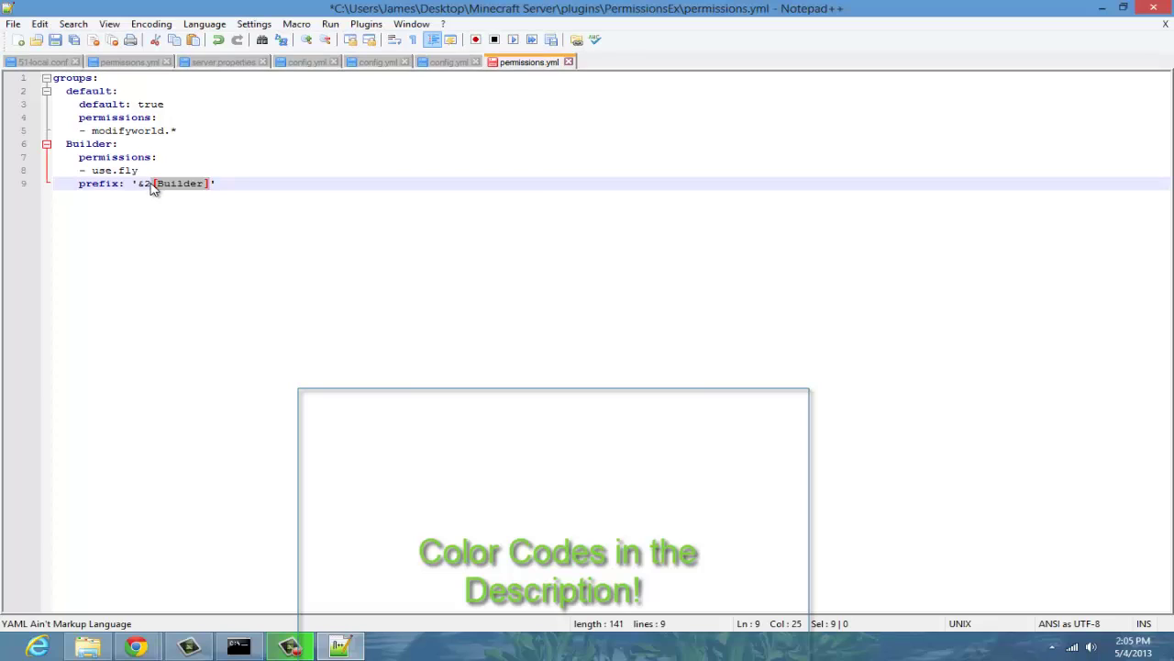
- Add the colour code &f after [Builder], inside the closing quote of the Builder group's prefix
left_click_drag(153, 181, 212, 181)
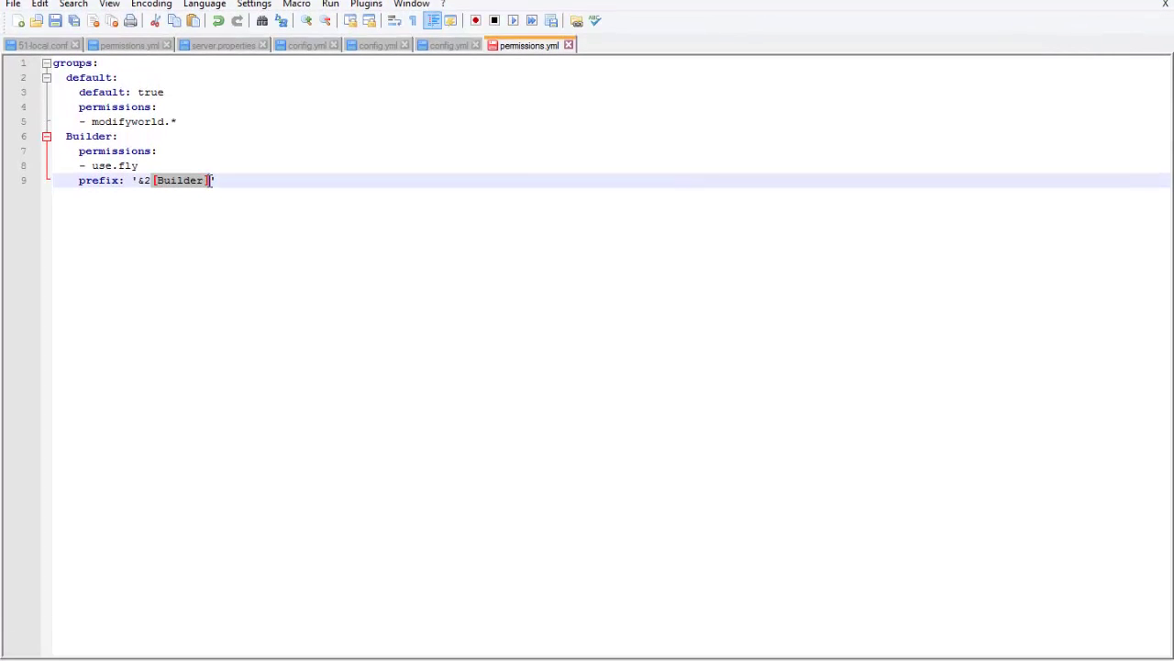
left_click(210, 179)
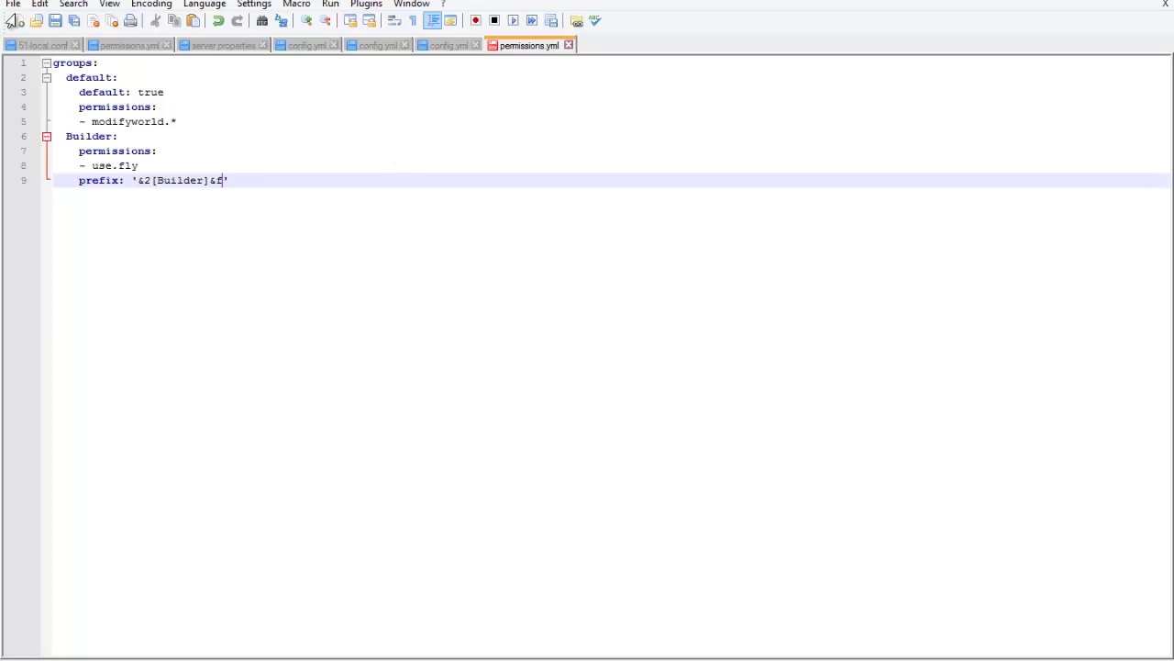
left_click_drag(211, 179, 239, 180)
triple_click(223, 181)
left_click(226, 186)
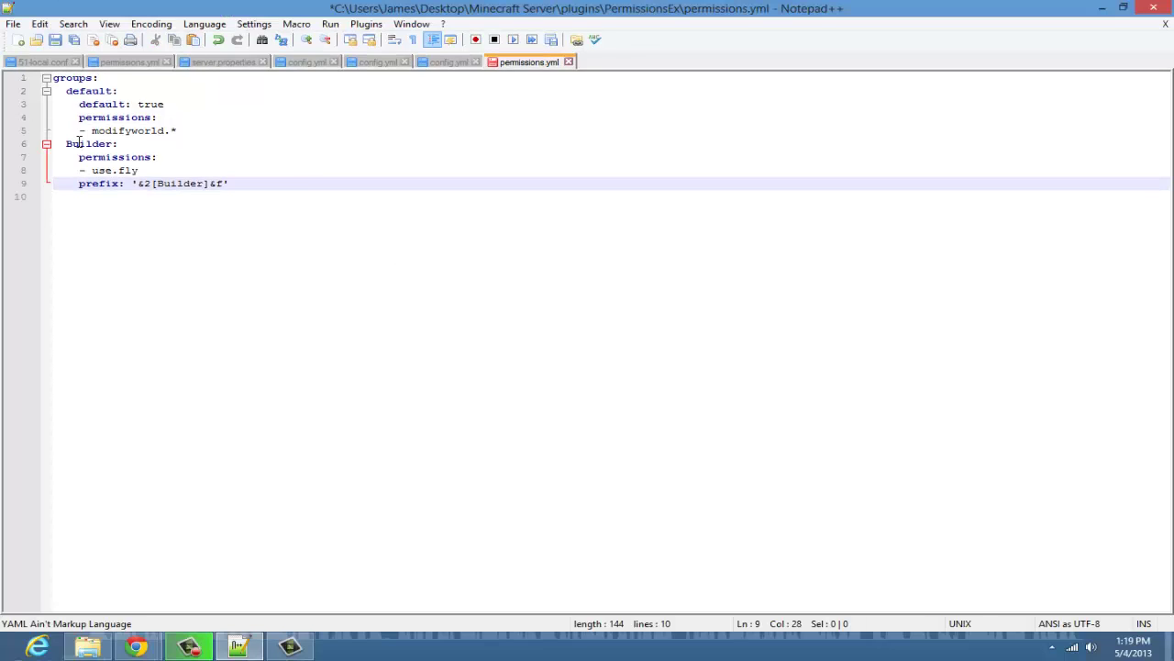
- Add the line prefix: '&7[Default]&f' below the default group's modifyworld.* permission
left_click(185, 131)
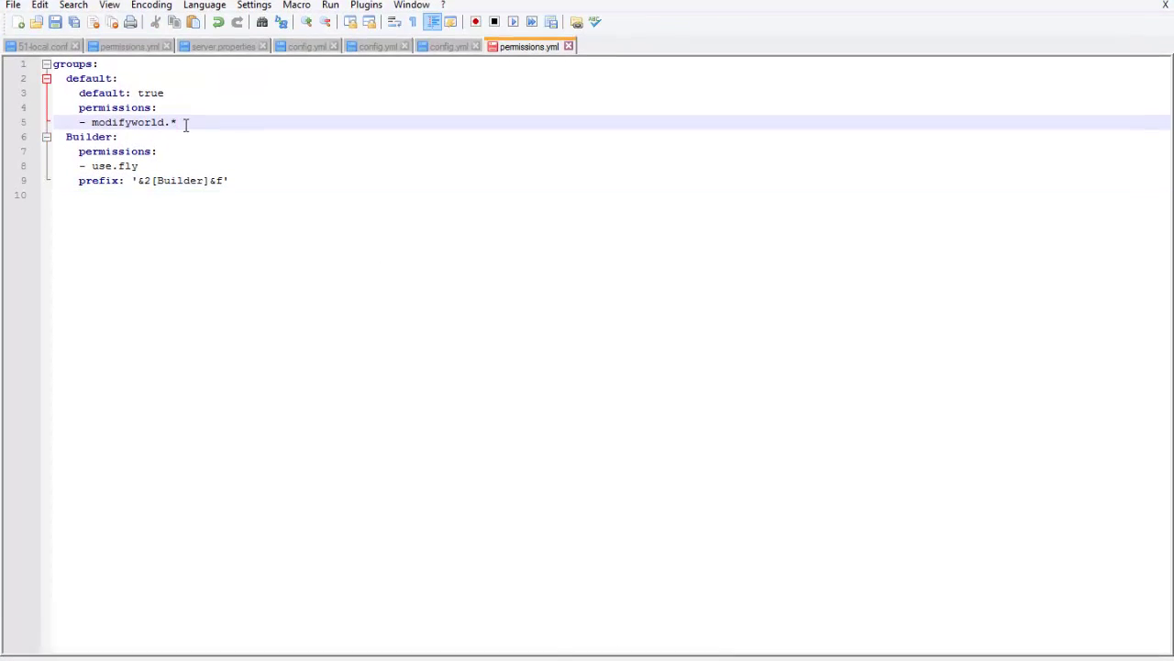
key("Return")
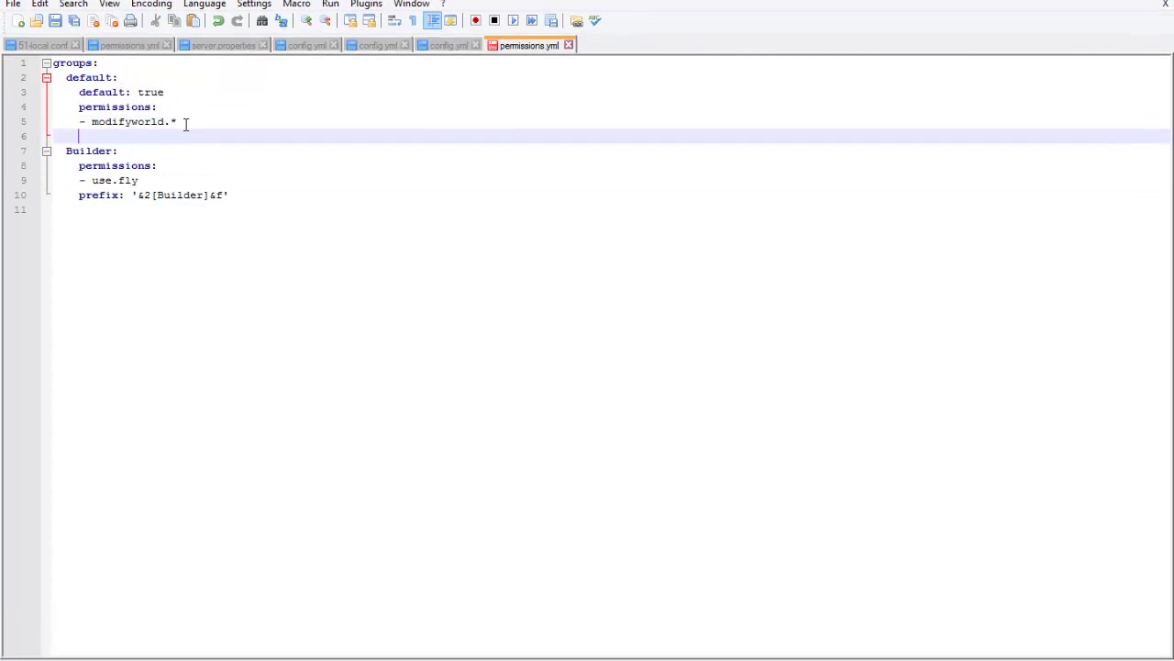
key("Home")
key("End")
type("prefix: '&7[Default]&f'")
- Add an options section to the default group below its prefix, with an indented rank of '800'
key("Return")
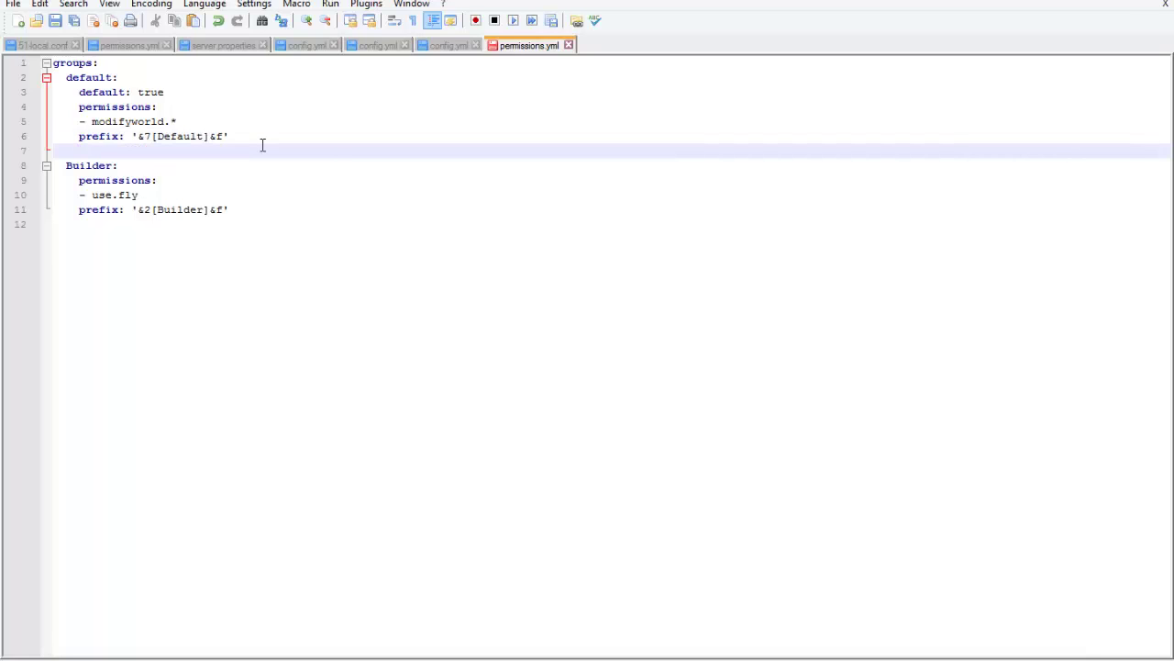
key("BackSpace")
key("Tab")
type("options:")
key("Return")
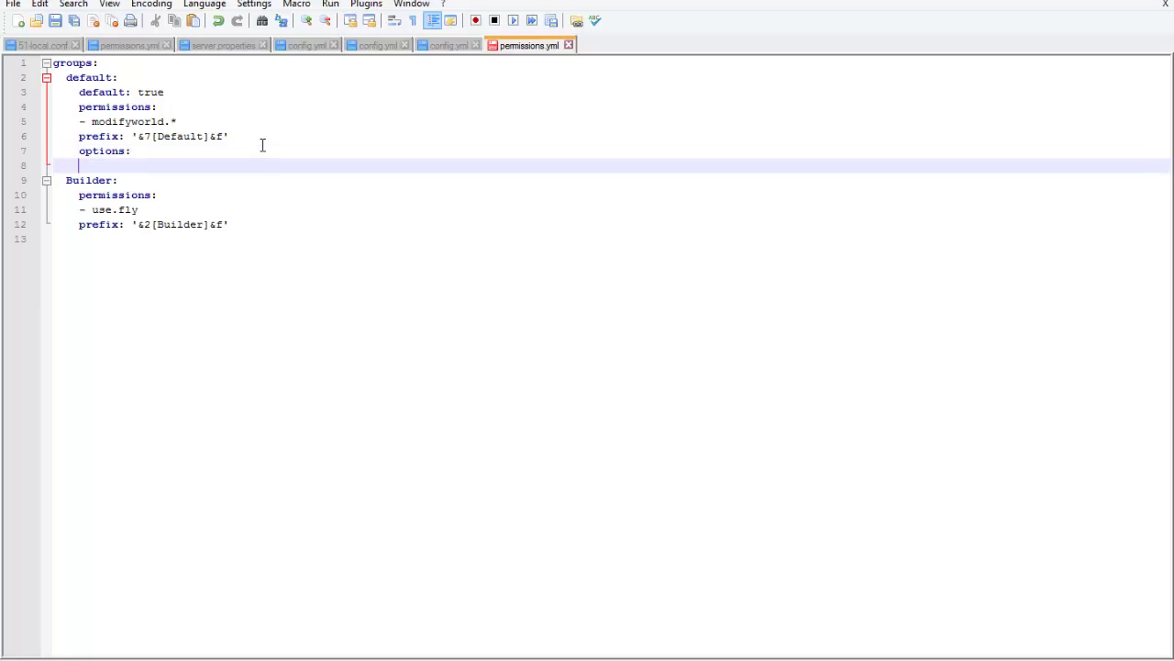
key("BackSpace")
type("rank: '")
type("800'")
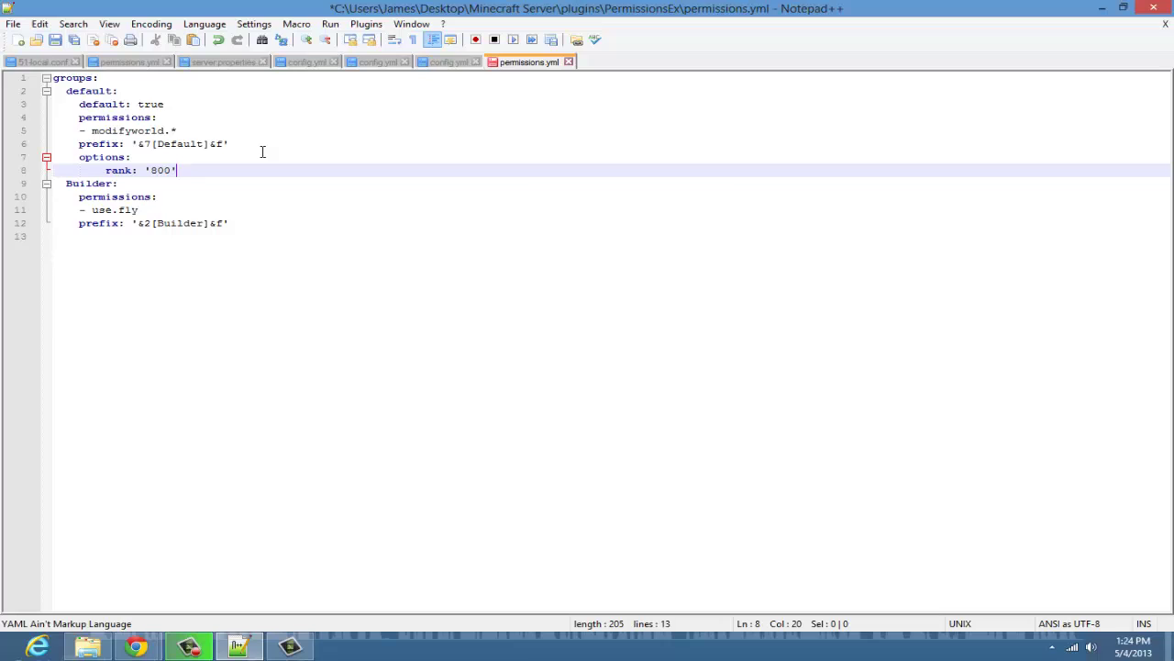
- Add an options section to the Builder group below its prefix, with an indented rank of '700'
left_click(235, 224)
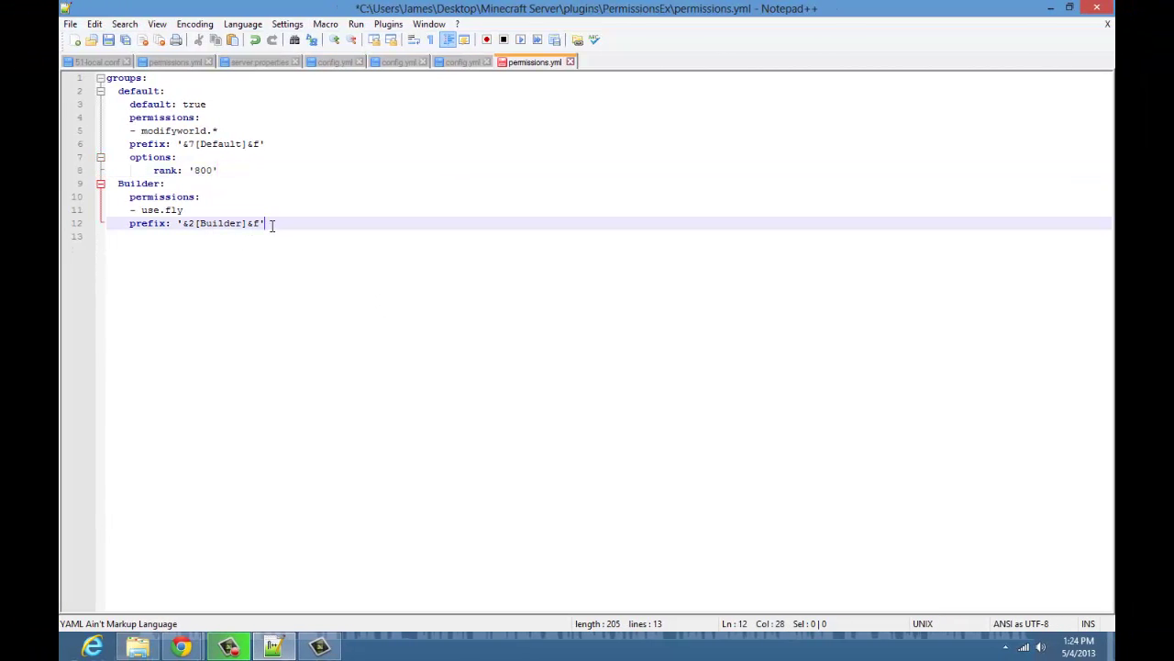
key("Return")
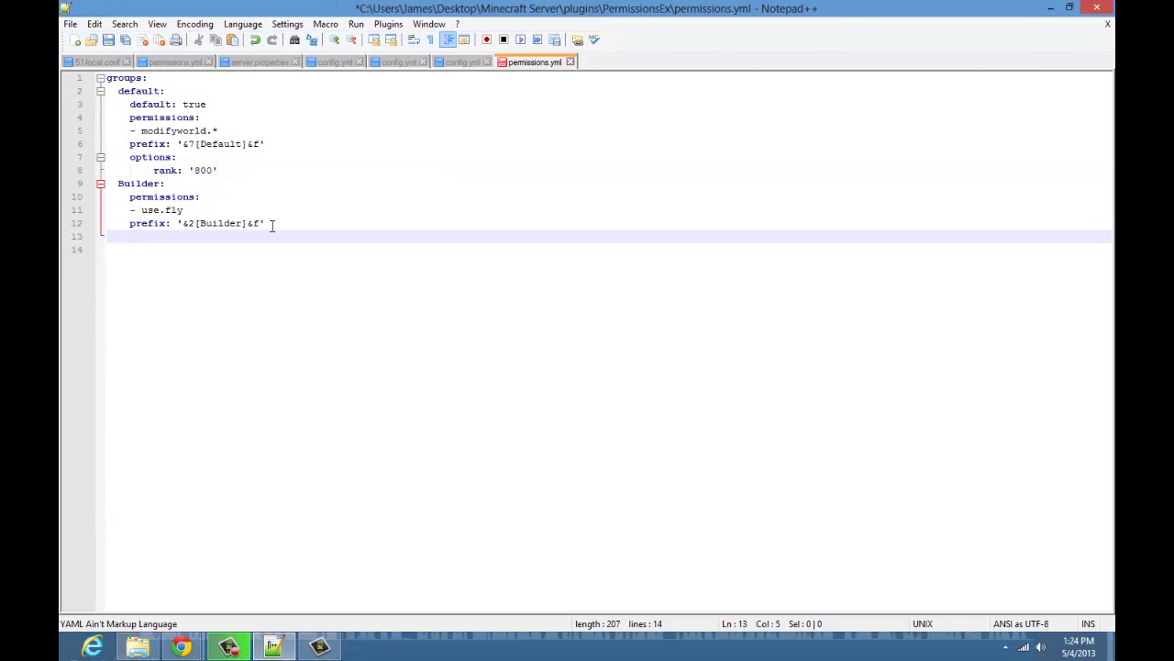
key("Tab")
type("opt")
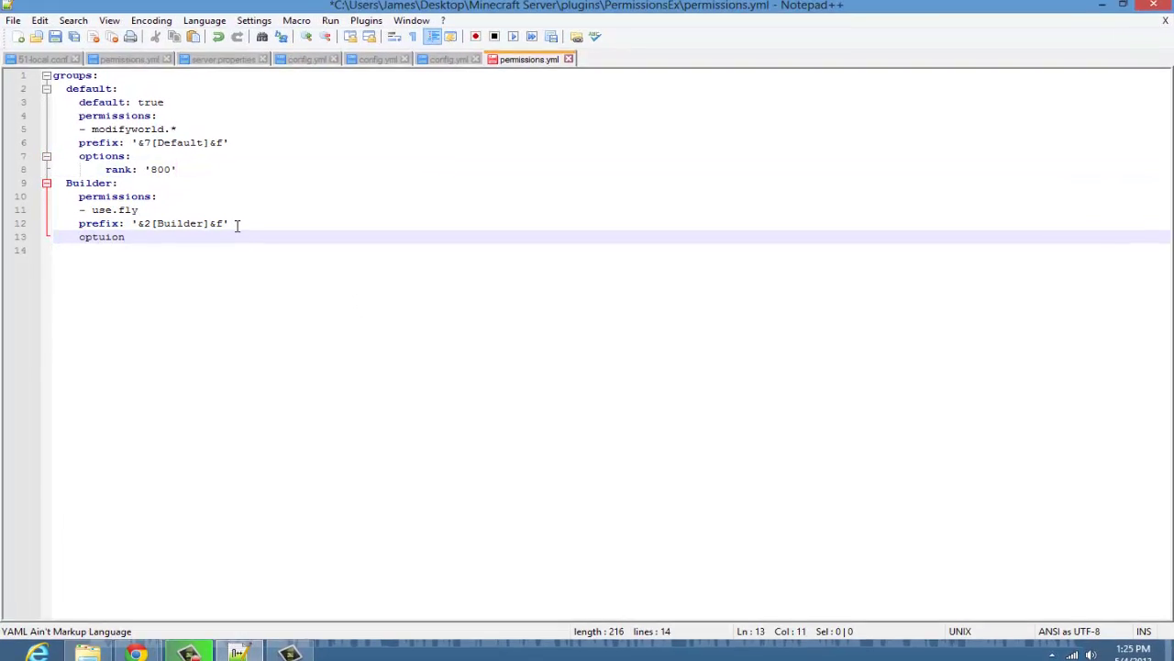
type("ions:")
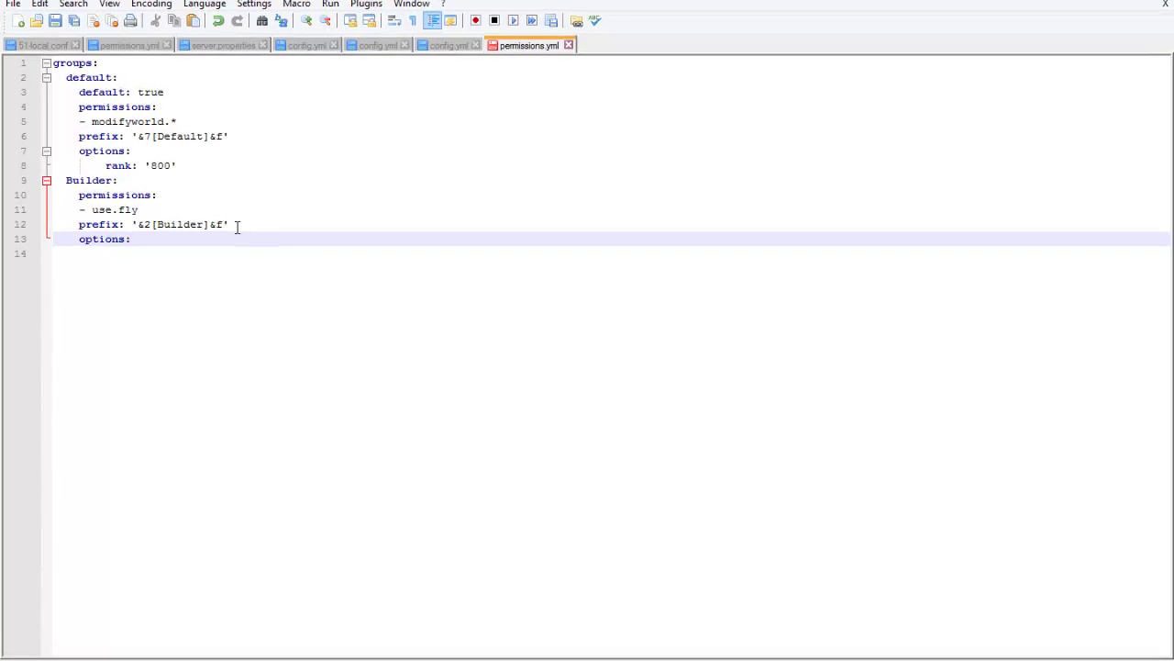
key("Return")
type("r")
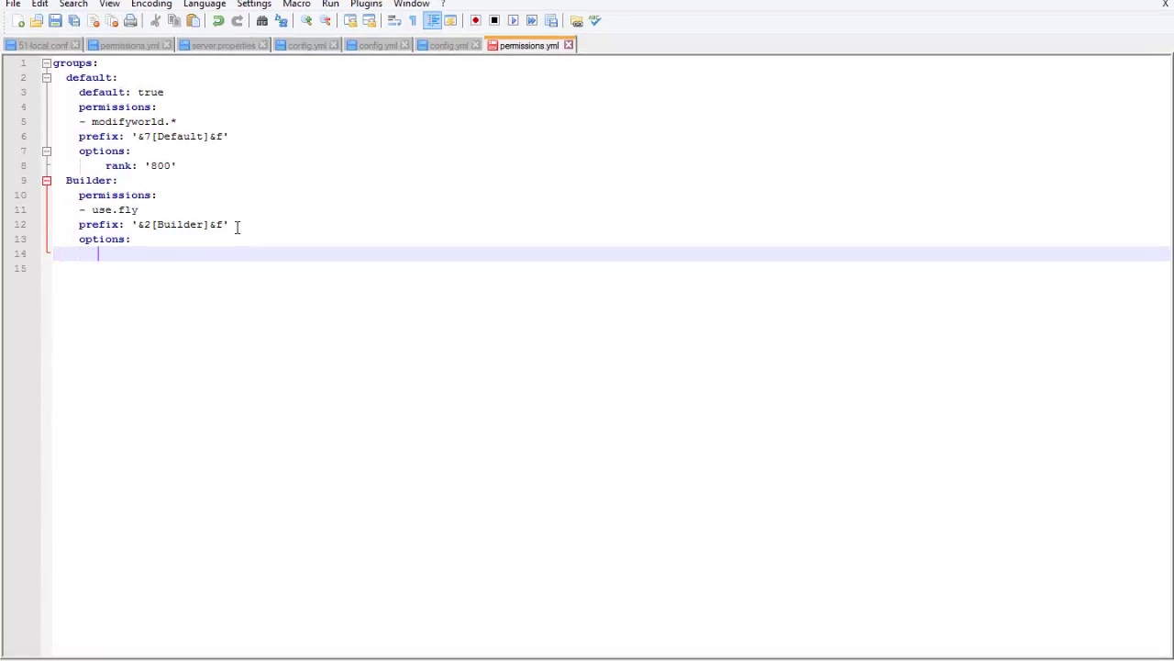
type("ank: '700'")
- Review the default group's block from the groups heading down to its rank
left_click(172, 166)
left_click_drag(178, 166, 2, 64)
left_click(158, 106)
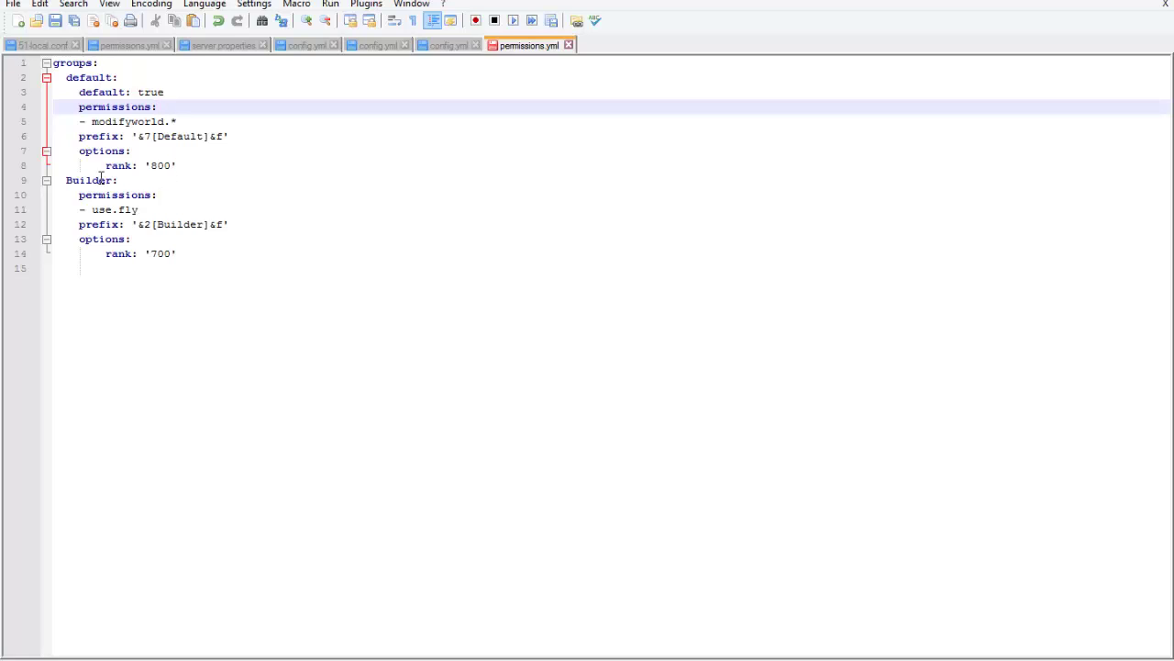
- Add a worlds: section to the Builder group below its rank, aligned with the options heading
left_click(202, 261)
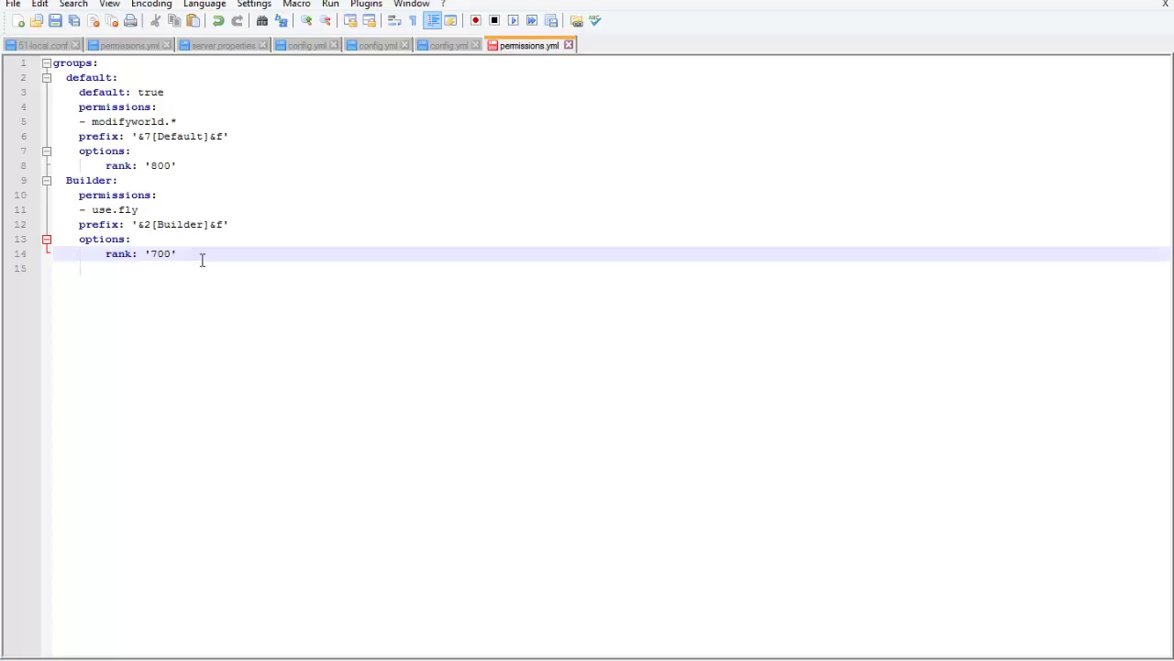
key("Return")
key("BackSpace")
key("BackSpace")
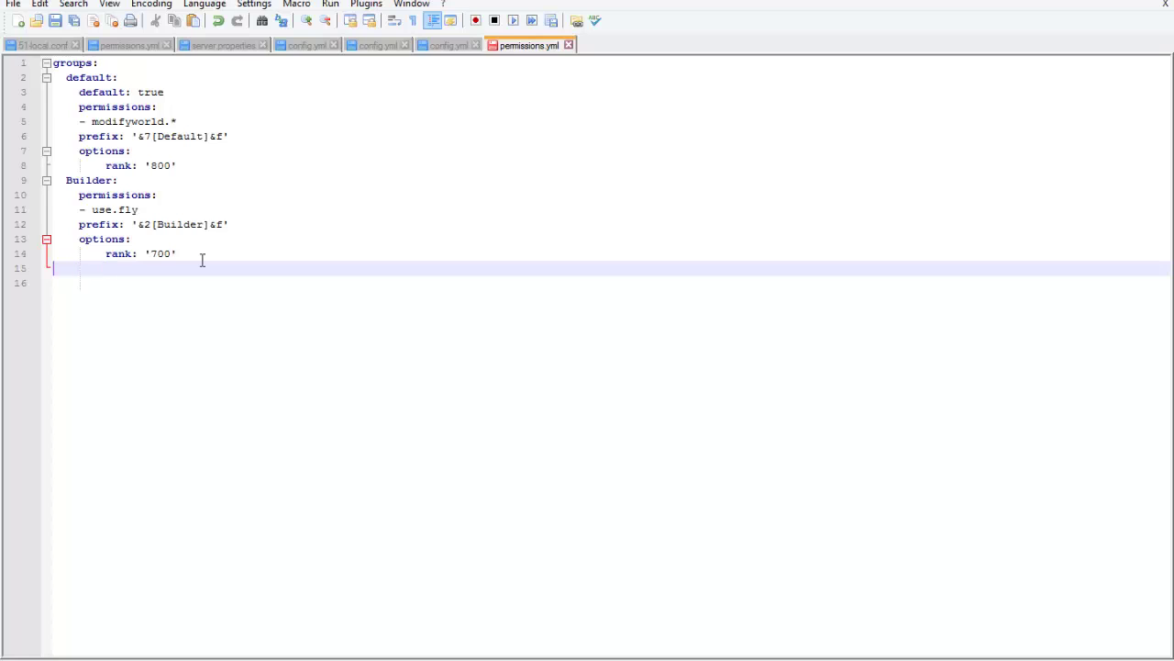
key("BackSpace")
key("Down")
type("worlds")
left_click_drag(191, 210, 53, 195)
left_click(135, 270)
type(":")
key("Return")
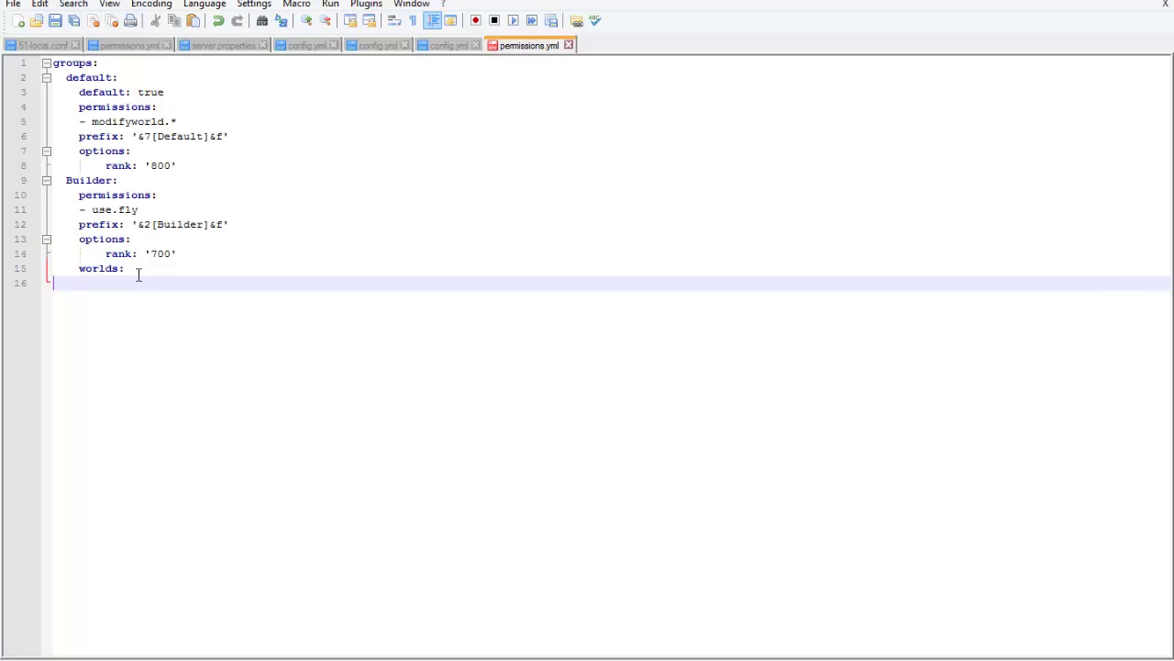
- Add an indented world_nether entry beneath the Builder group's worlds section
key("BackSpace")
key("BackSpace")
key("BackSpace")
key("BackSpace")
type("world_nether:")
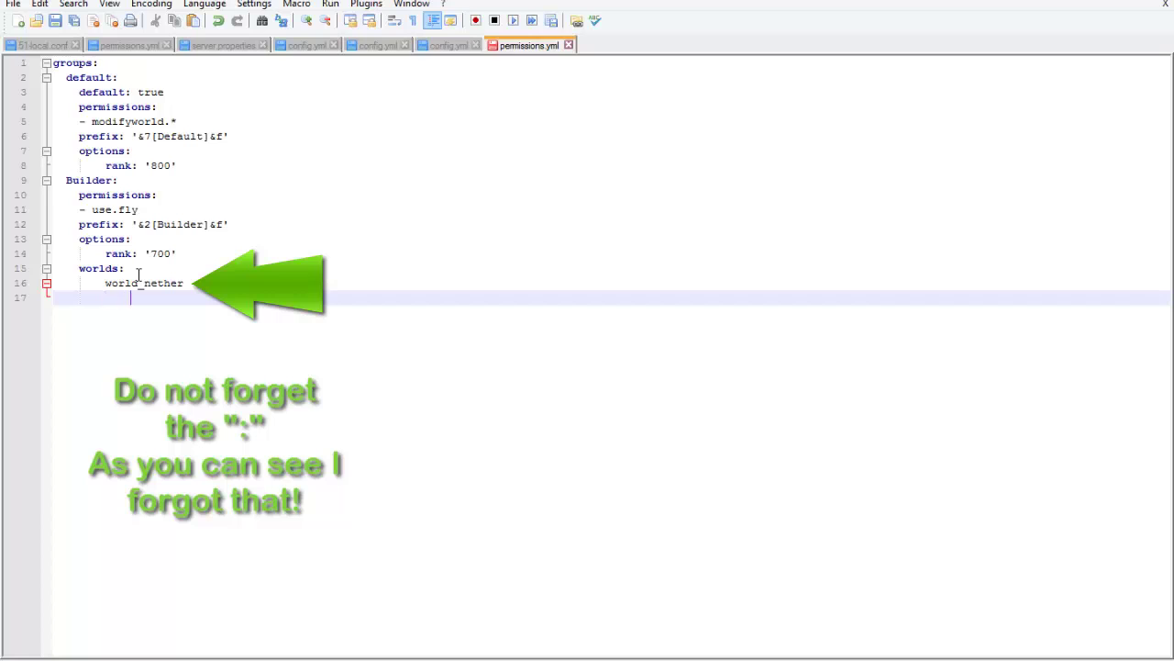
- Add an indented permissions: list under world_nether containing the entry - build.houses
key("BackSpace")
type("permissions:")
key("Return")
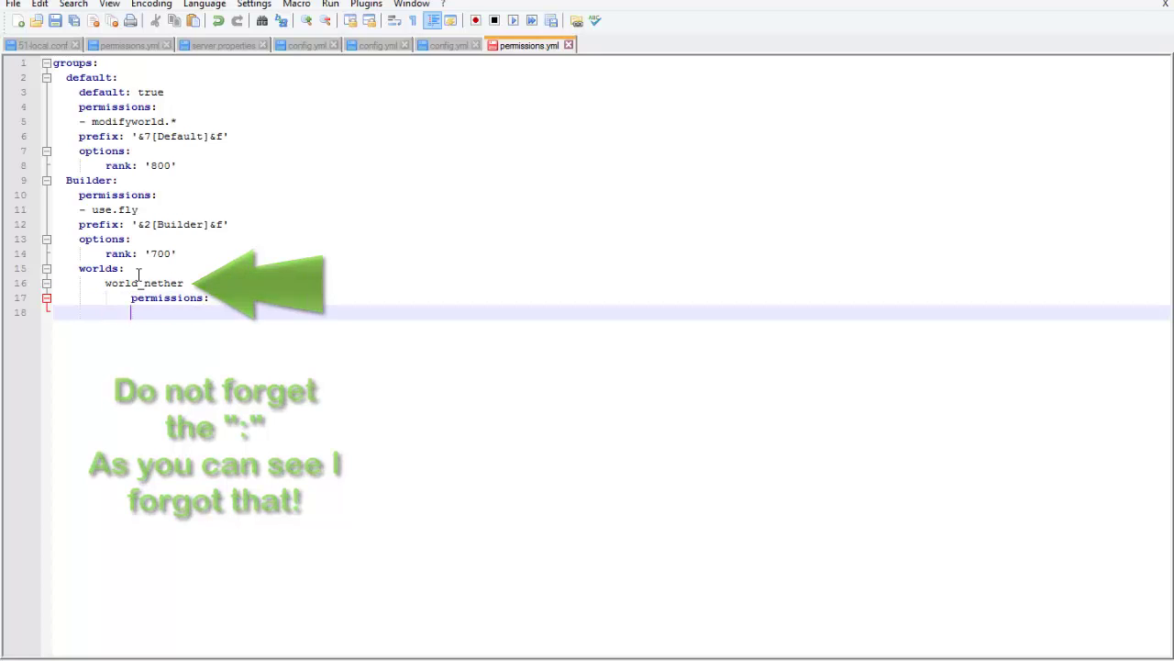
key("BackSpace")
key("BackSpace")
key("BackSpace")
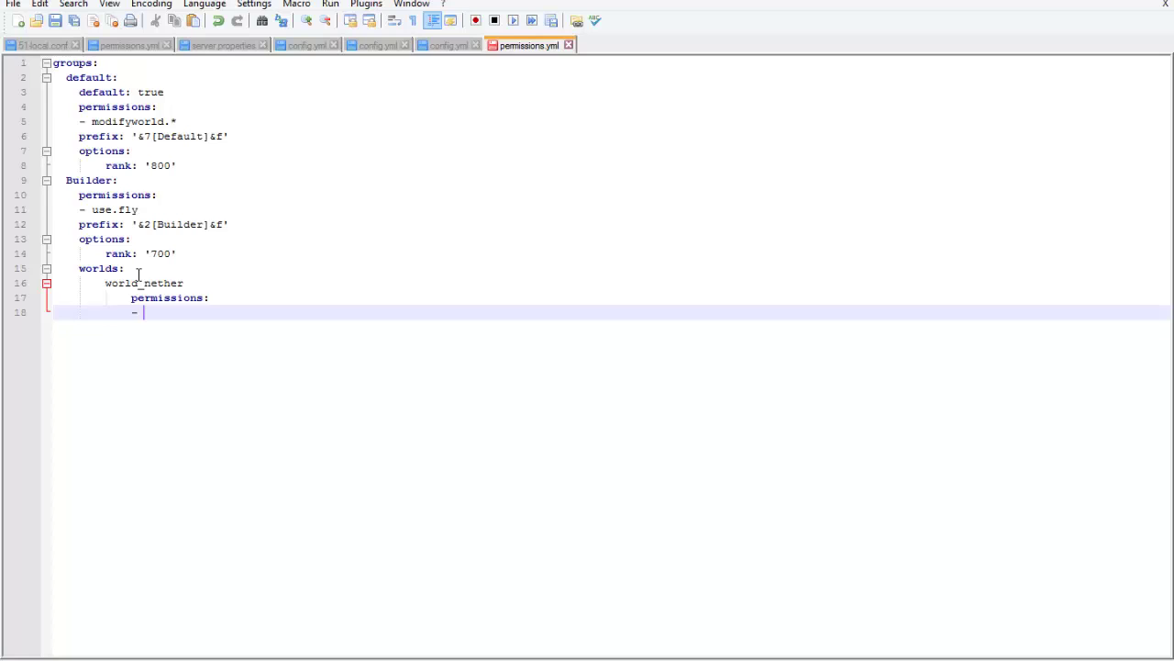
type("build.houses")
- Review the Builder group's general settings against the build.houses permission under world_nether
left_click_drag(165, 265, 42, 186)
left_click(113, 195)
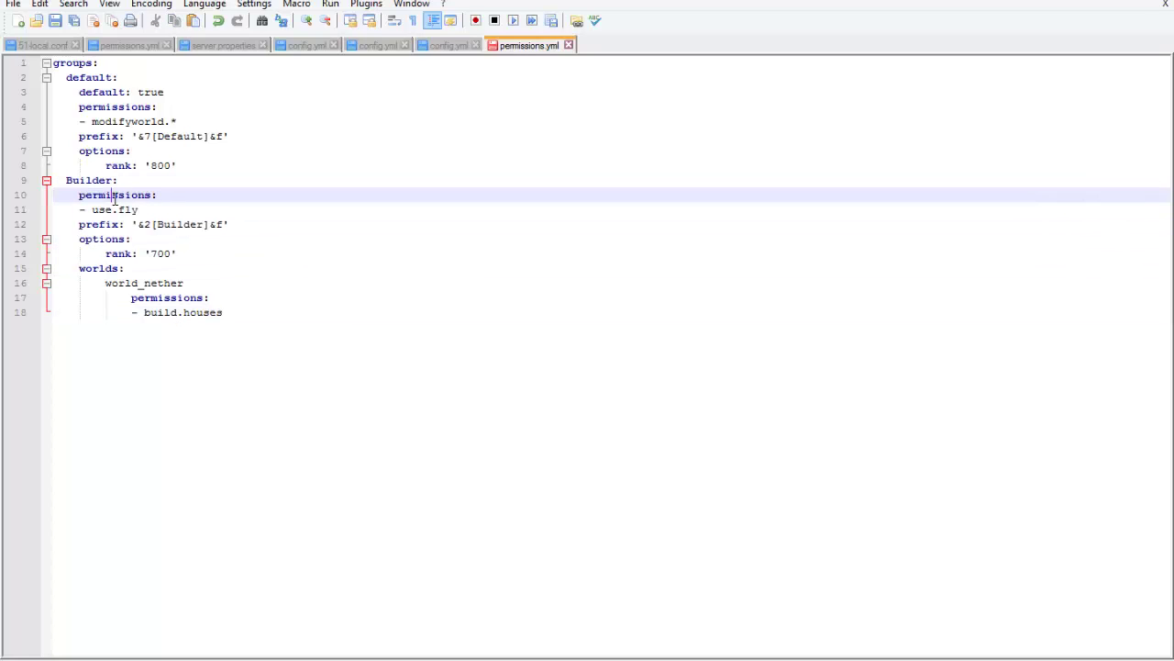
left_click(232, 310)
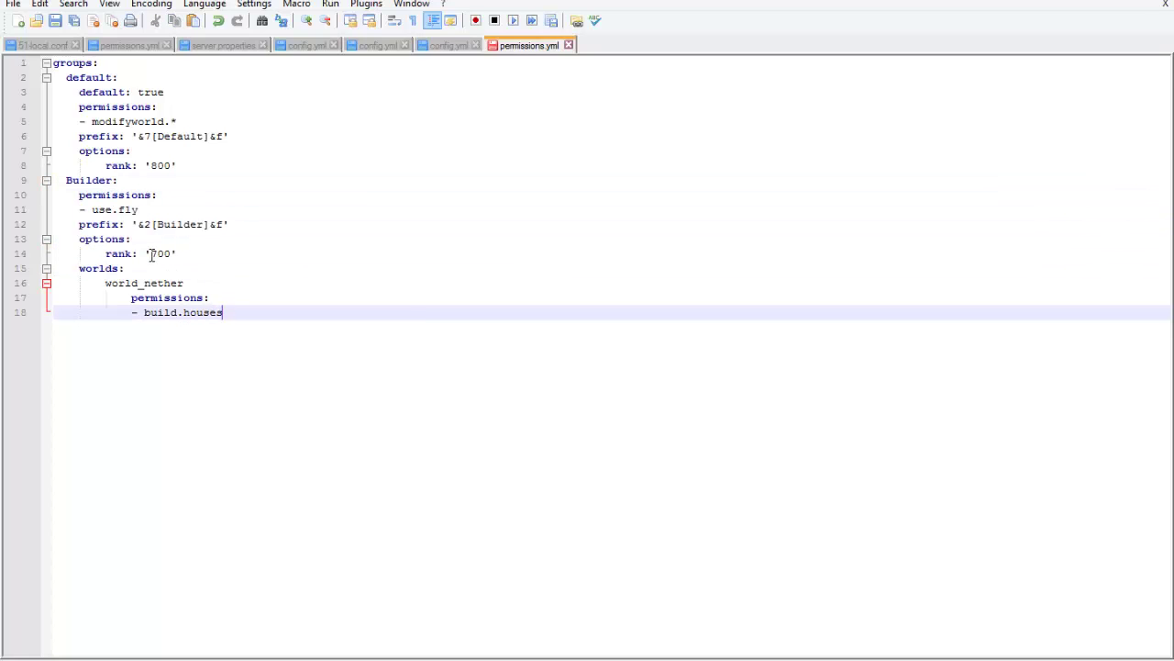
left_click_drag(249, 312, 138, 313)
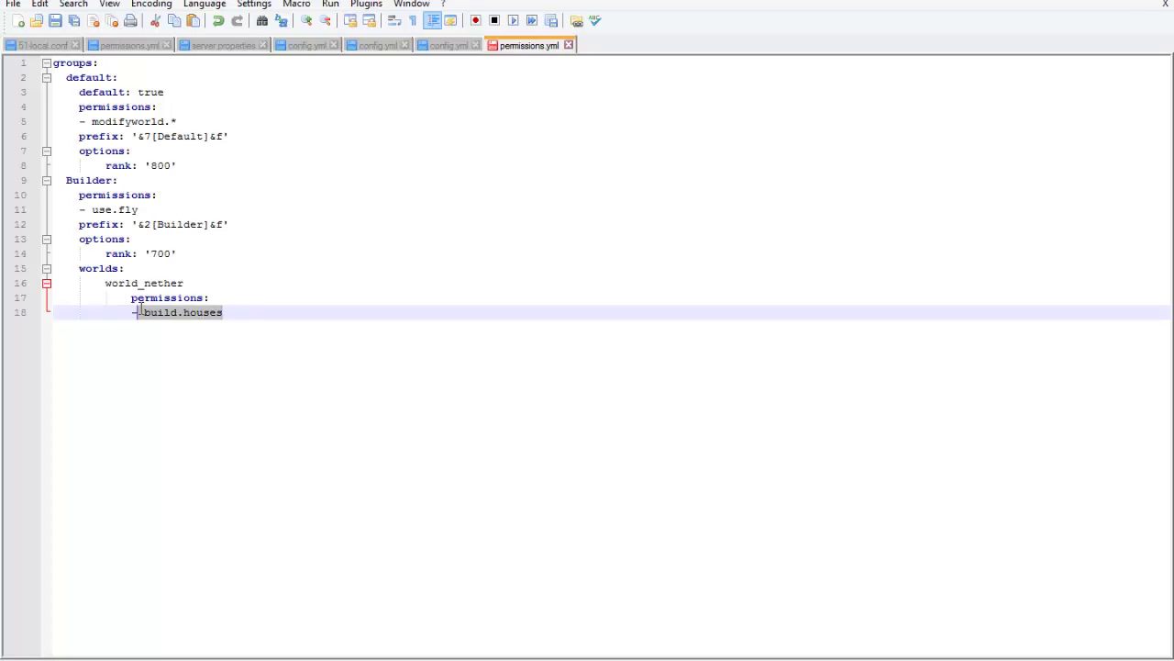
left_click(229, 284)
left_click_drag(230, 313, 130, 313)
left_click(241, 312)
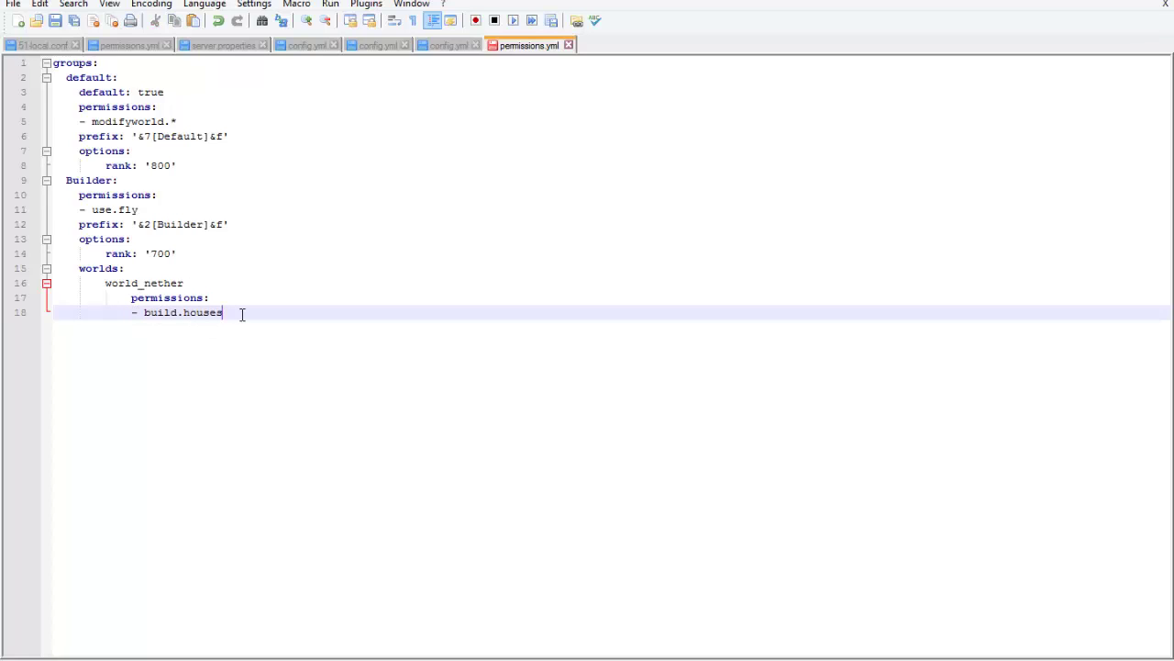
key("Return")
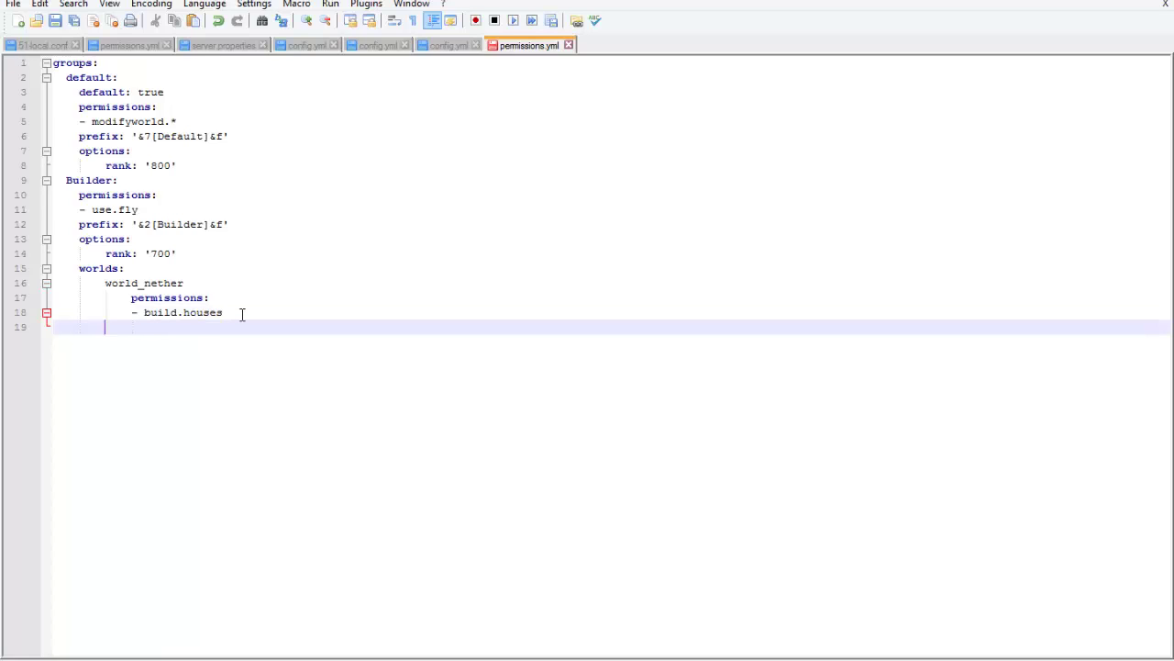
key("BackSpace")
key("BackSpace")
key("BackSpace")
key("BackSpace")
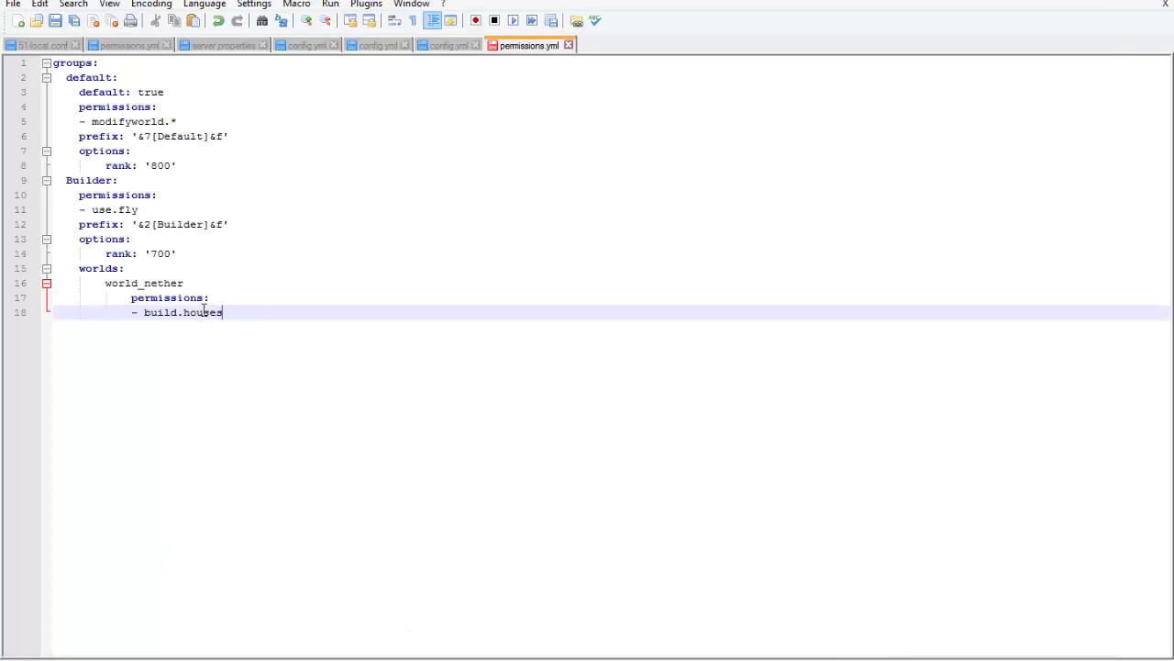
- Examine the build.houses permission line and the asterisk wildcard in the default group's modifyworld permission
left_click_drag(223, 312, 131, 312)
left_click(278, 312)
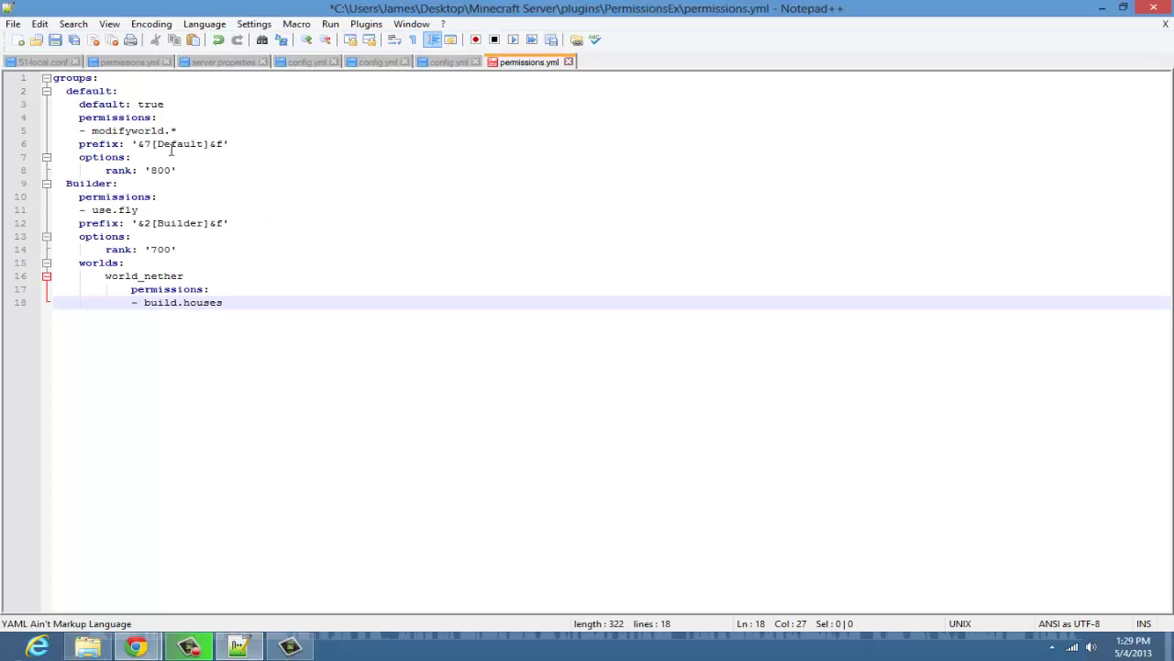
left_click(175, 130)
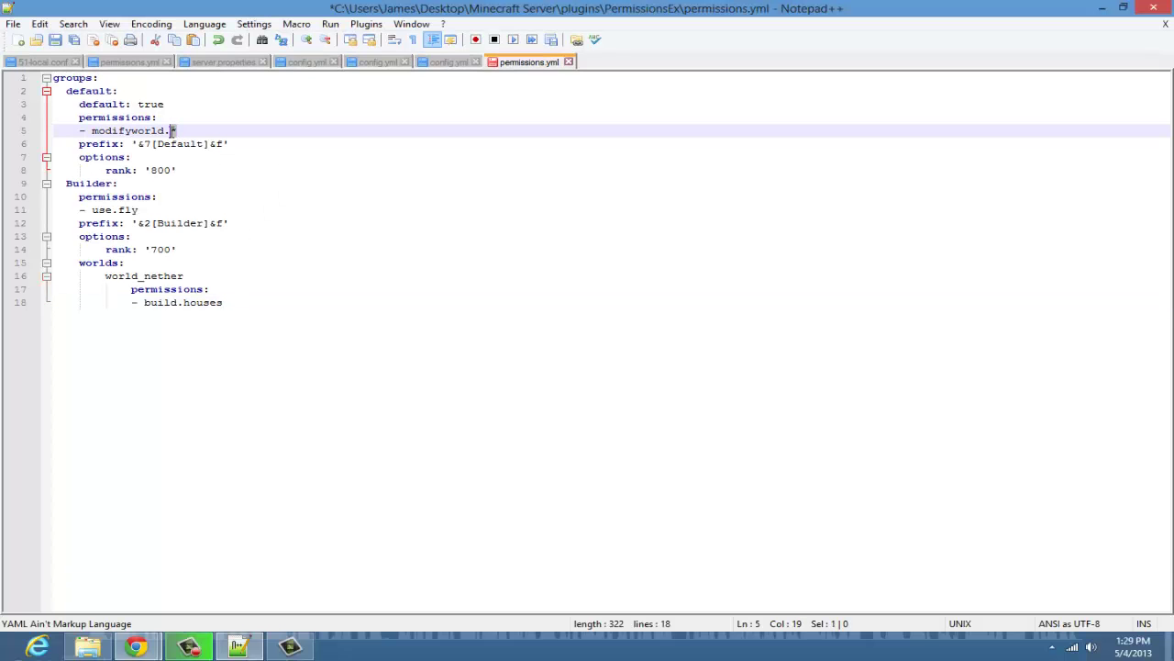
left_click_drag(183, 131, 174, 131)
left_click(200, 131)
- Add the permission - fly.* to the Builder group below use.fly
left_click(218, 204)
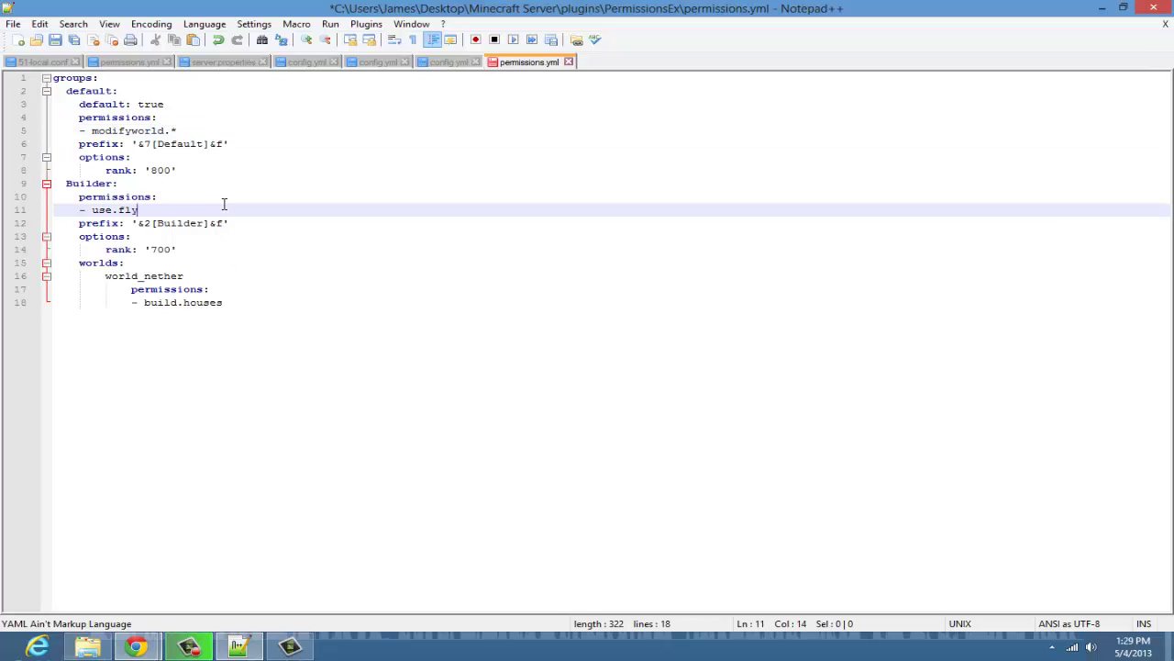
key("Return")
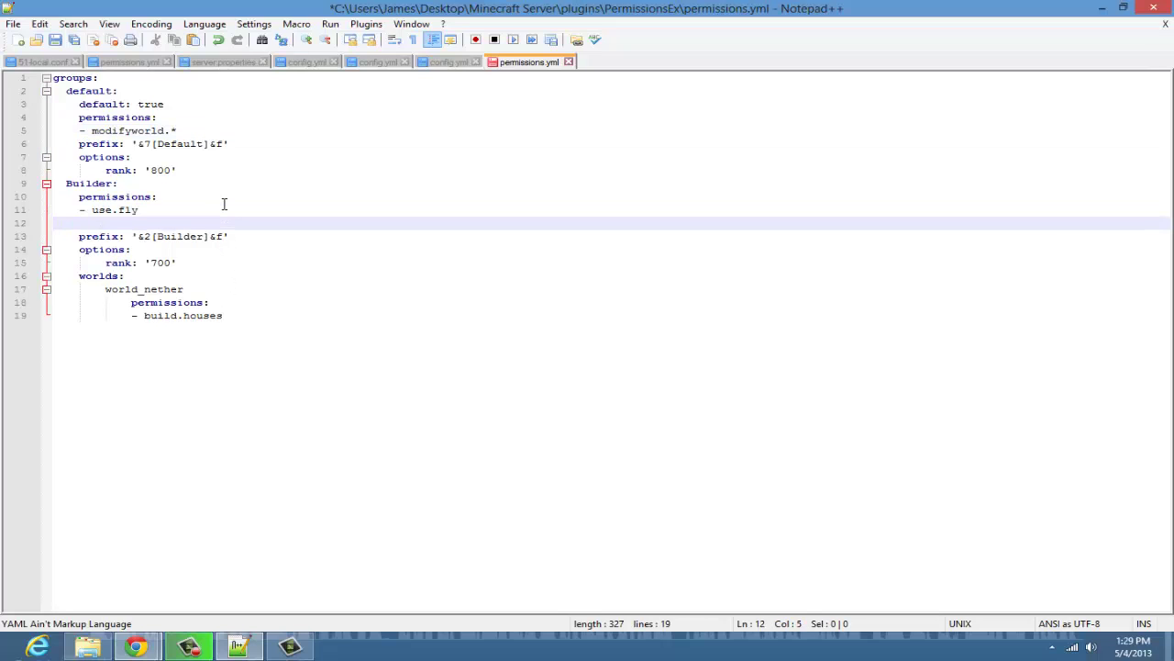
type("- u")
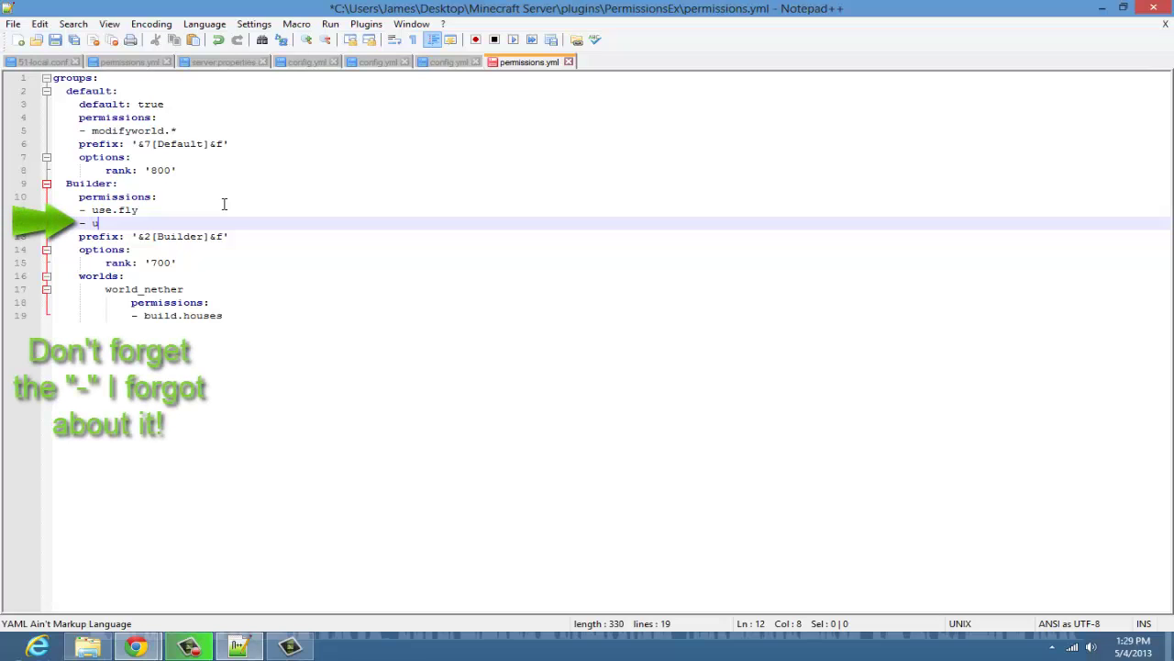
key("BackSpace")
type("fly")
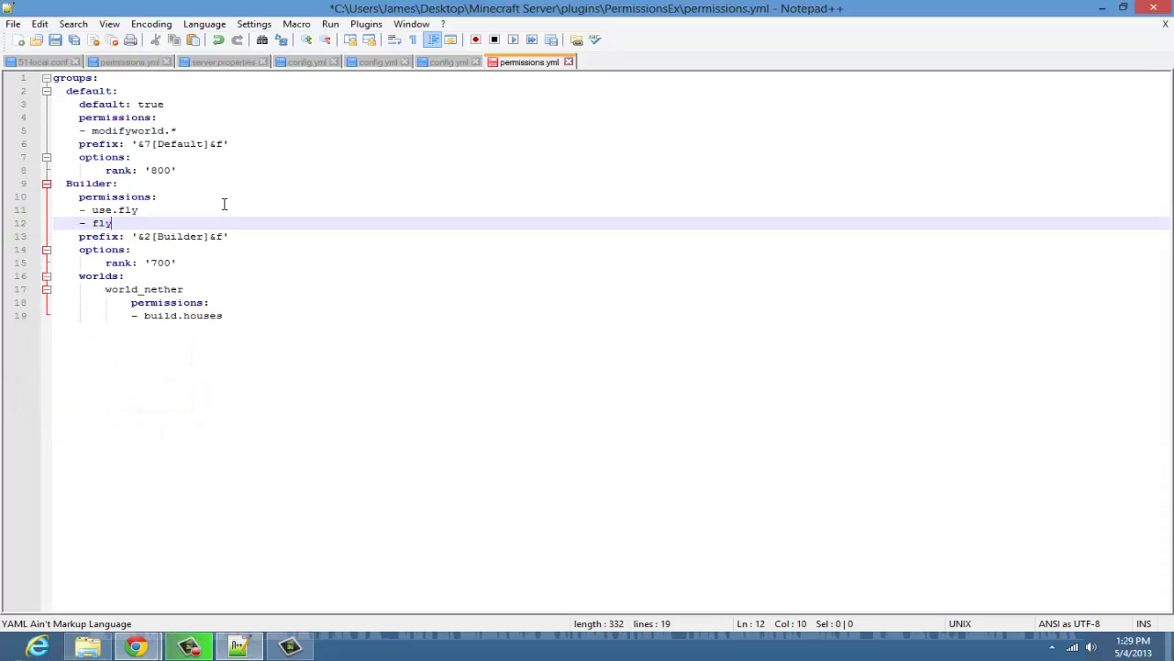
type(".*")
- Add an unindented users: section at the end of the file, below the build.houses permission
key("ctrl+End")
key("Return")
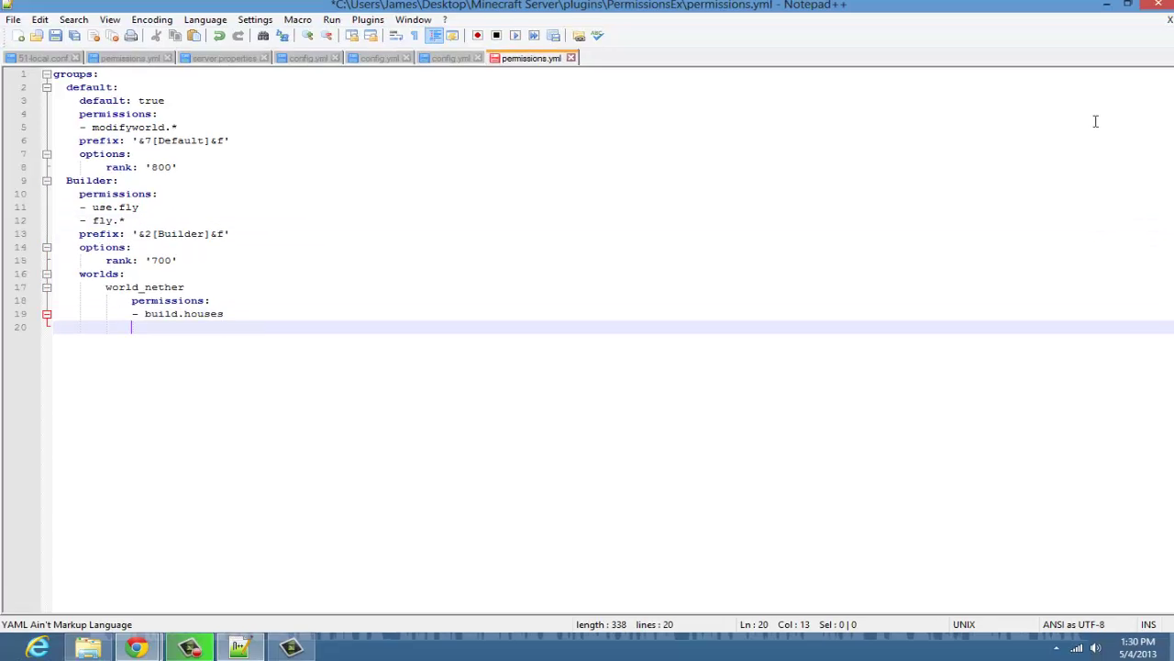
key("BackSpace")
key("BackSpace")
key("BackSpace")
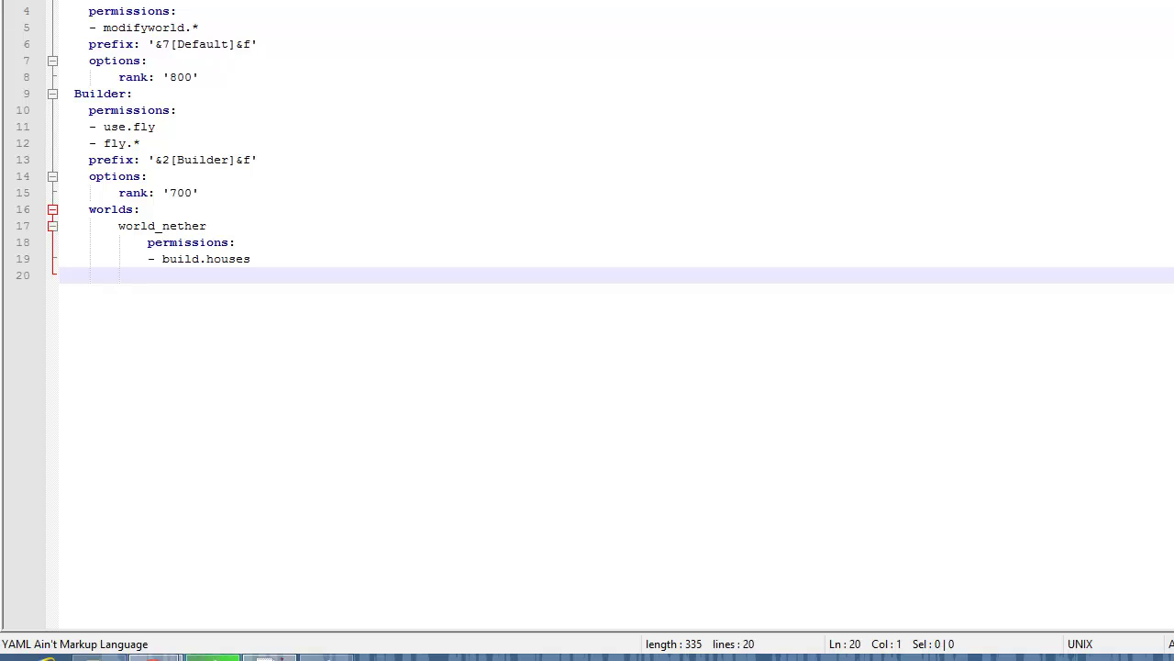
type("user:")
key("Return")
left_click(67, 276)
key("BackSpace")
key("BackSpace")
key("BackSpace")
key("BackSpace")
key("BackSpace")
type("users:")
key("Return")
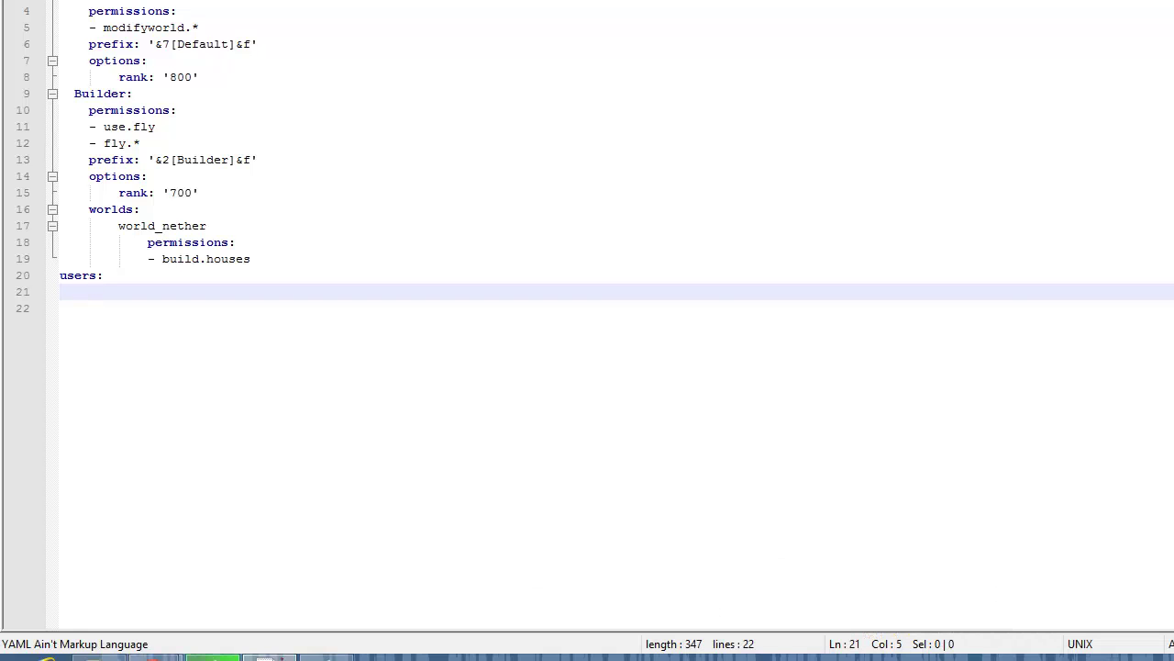
- Add an indented entry with the player's username and a colon under the users section
type("NumeroUnoBab")
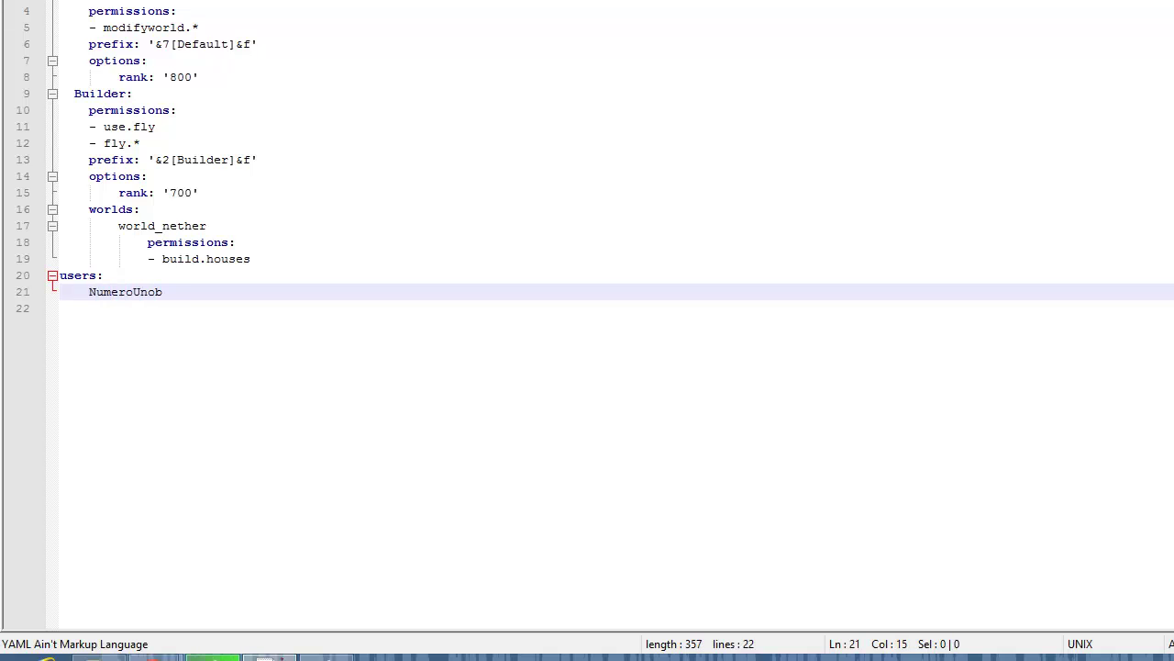
key("BackSpace")
type("Baby:")
key("Return")
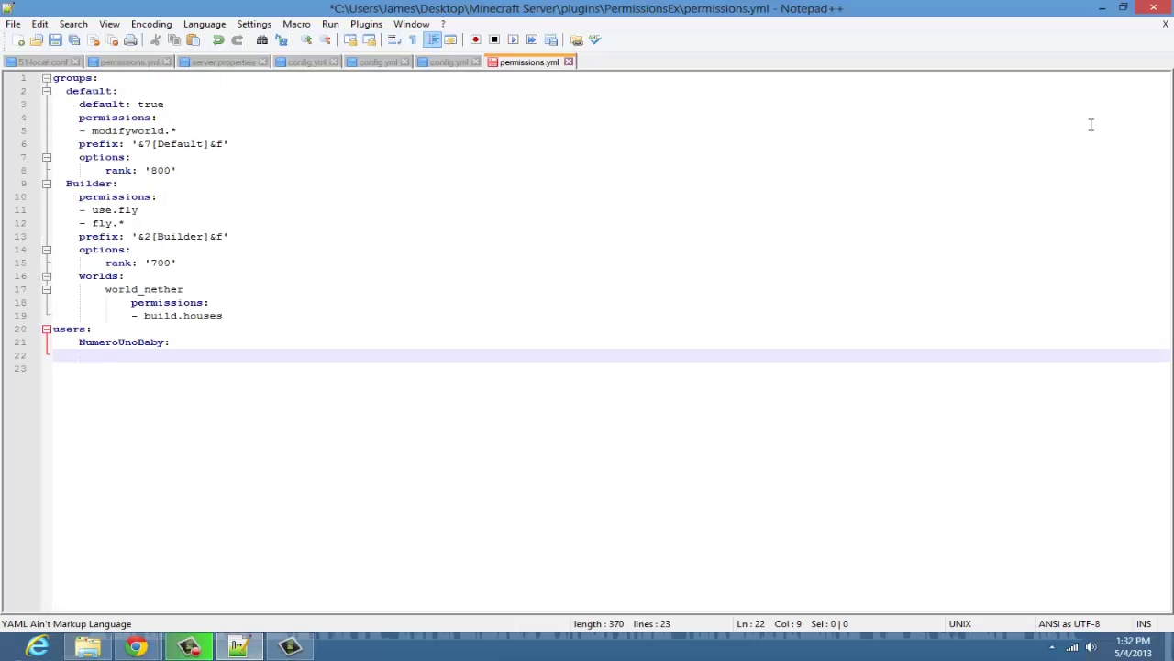
- Add an indented group: list under the player's entry with the item - Builder
type("group:")
key("Return")
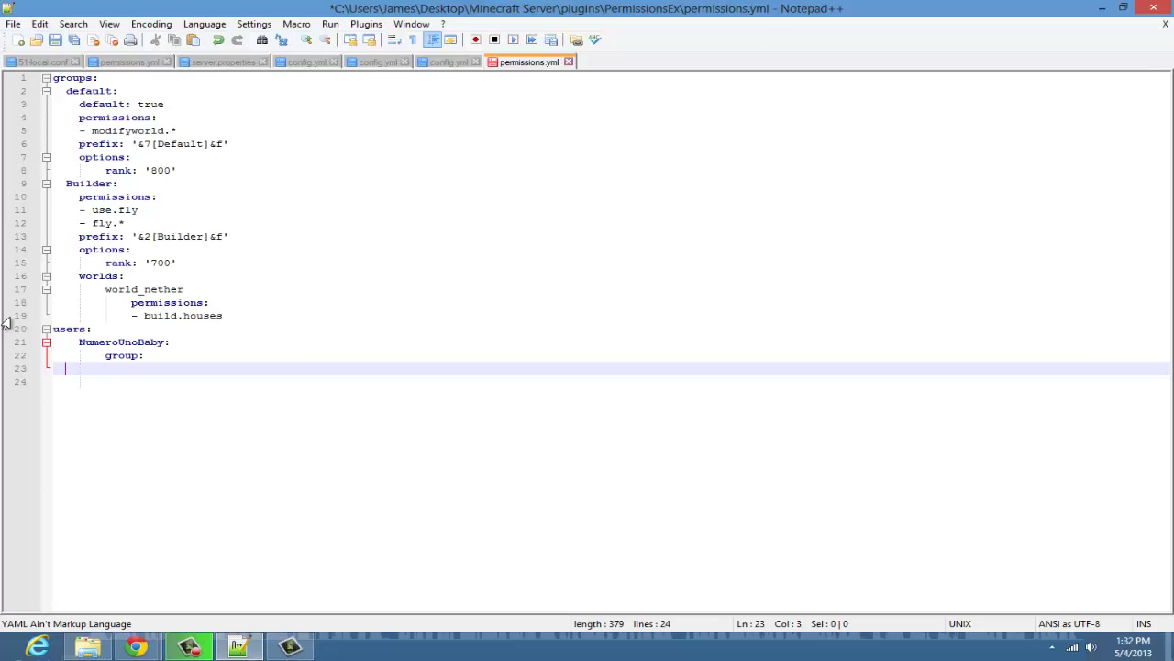
type("- a")
key("BackSpace")
type("Builder")
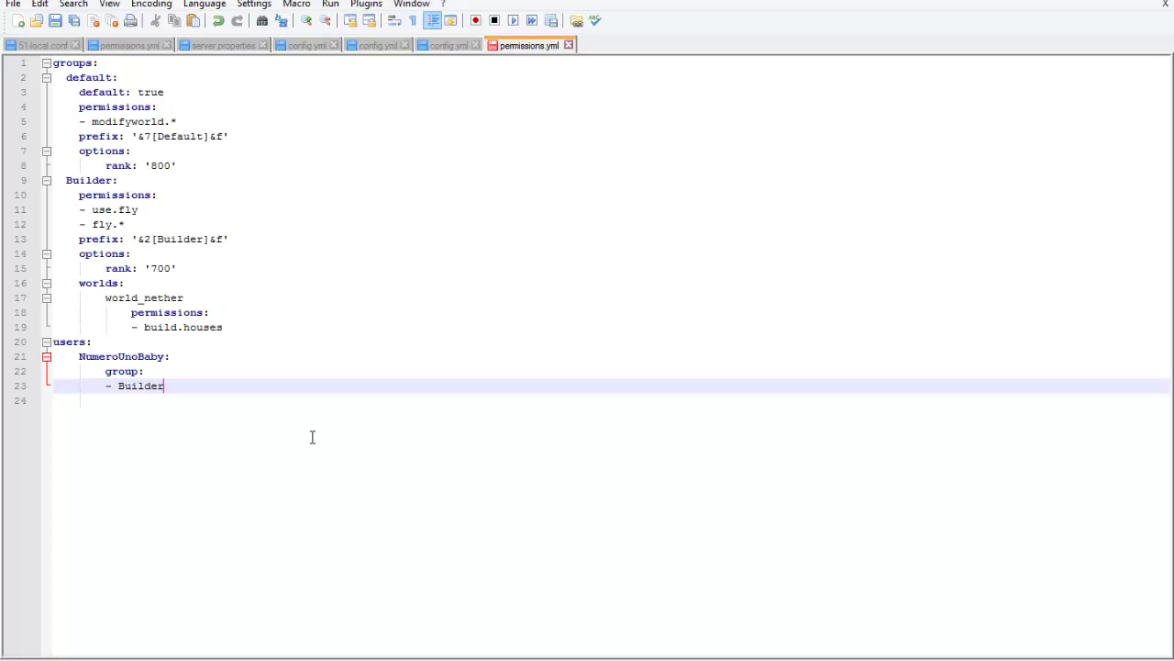
- Add a permissions: list to the player's entry below the Builder group item, containing - fly.*
key("Return")
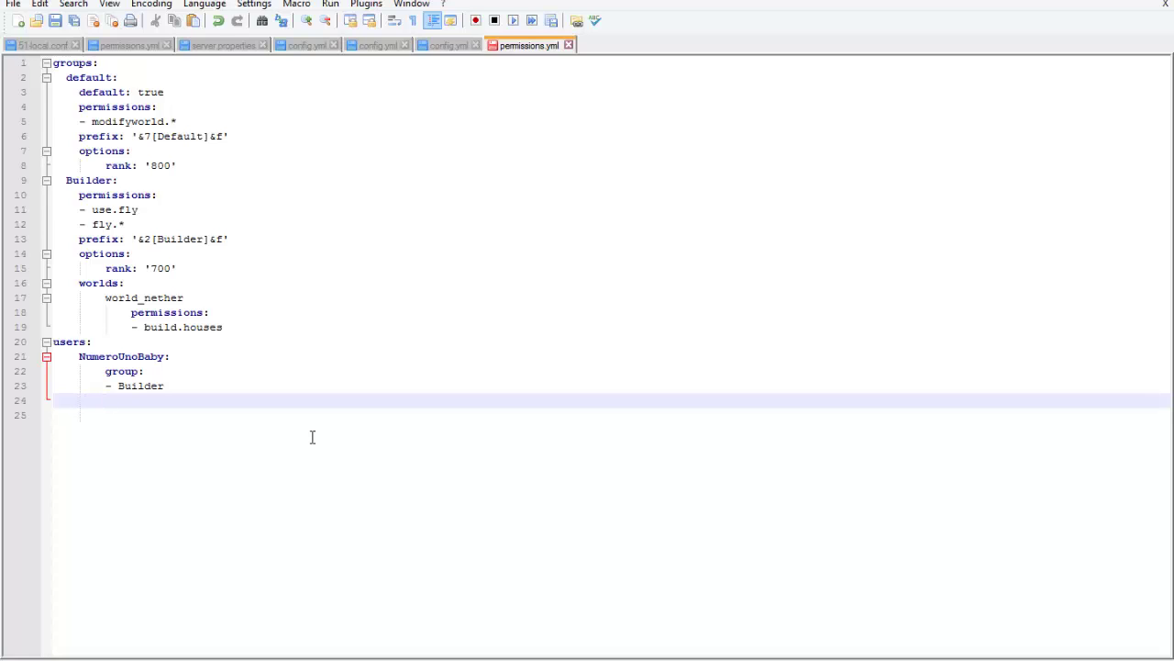
key("Tab")
type("permissions:")
key("Return")
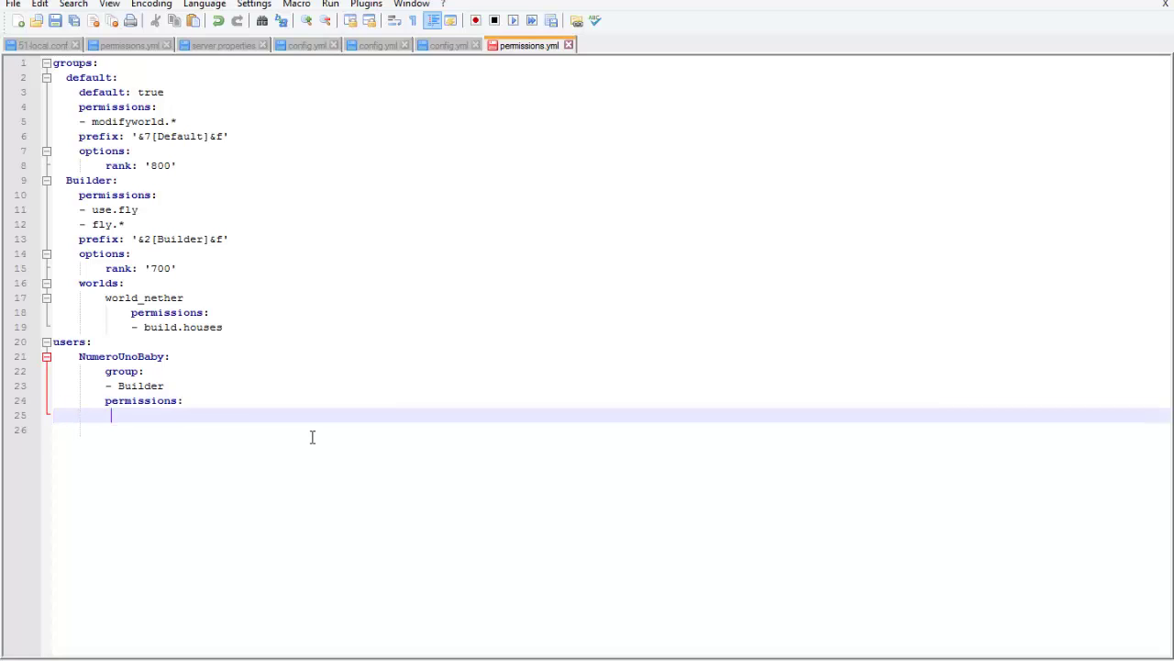
key("BackSpace")
type("- fly.*")
- Review the player's block in the users section from the username down to its permission
left_click_drag(159, 412, 53, 356)
left_click(120, 385)
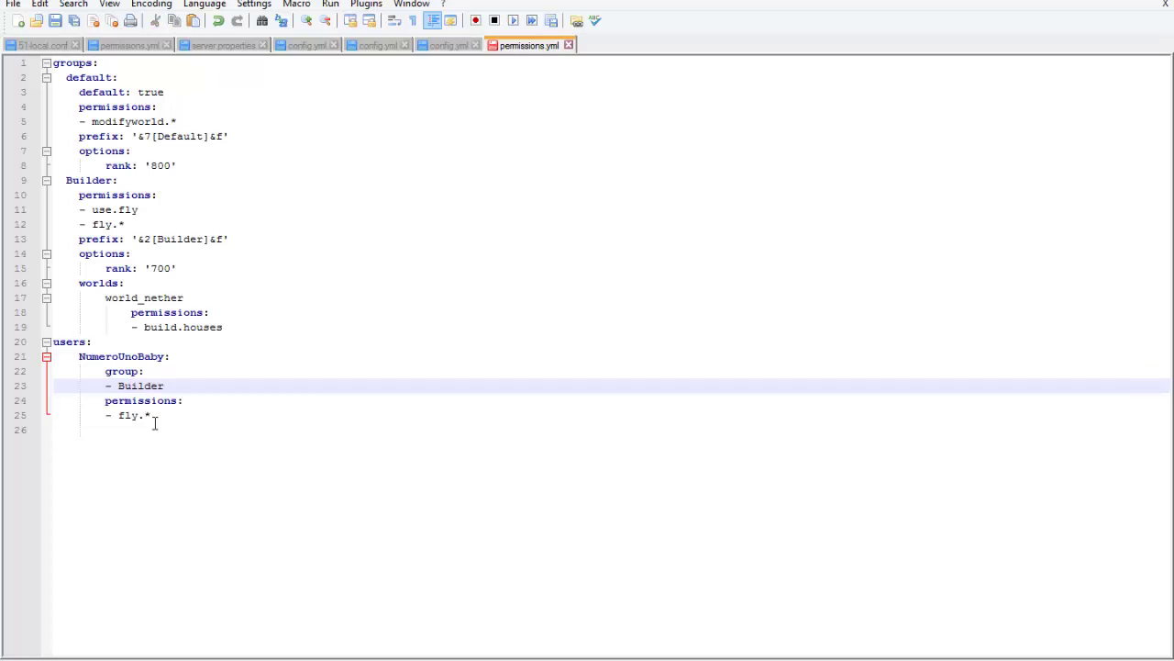
left_click_drag(155, 422, 56, 358)
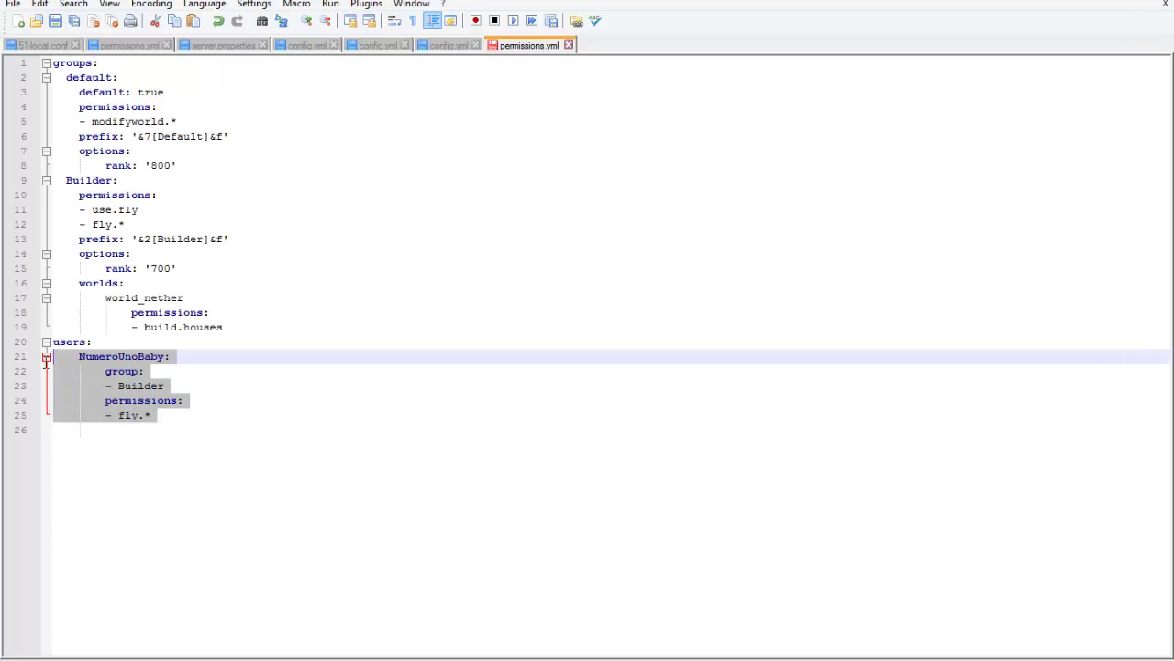
left_click(163, 415)
left_click_drag(165, 414, 55, 357)
left_click(177, 416)
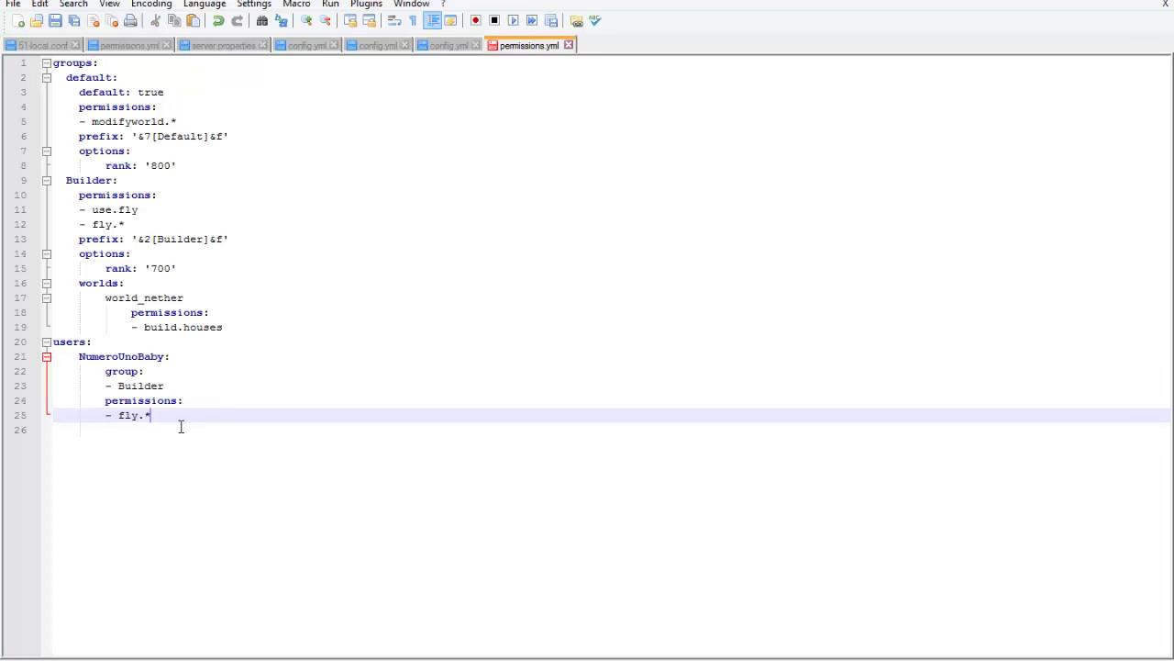
- Add a second user entry, NewUser:, below the first player's block at the same indentation as the username
key("Return")
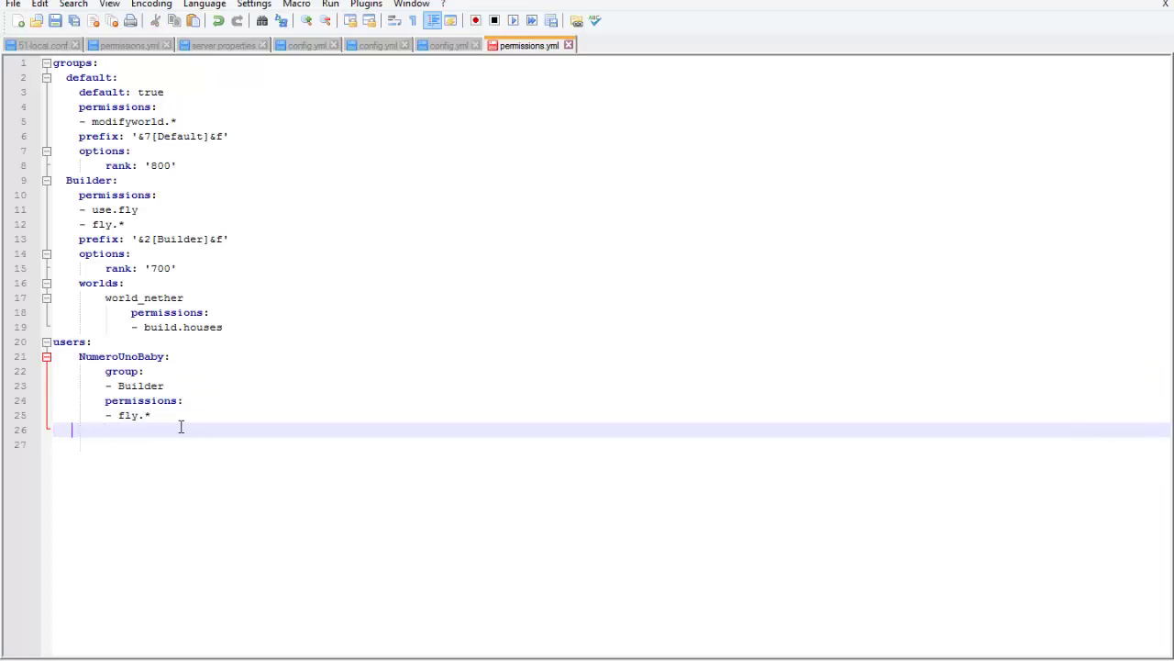
type("NewUser:")
key("Down")
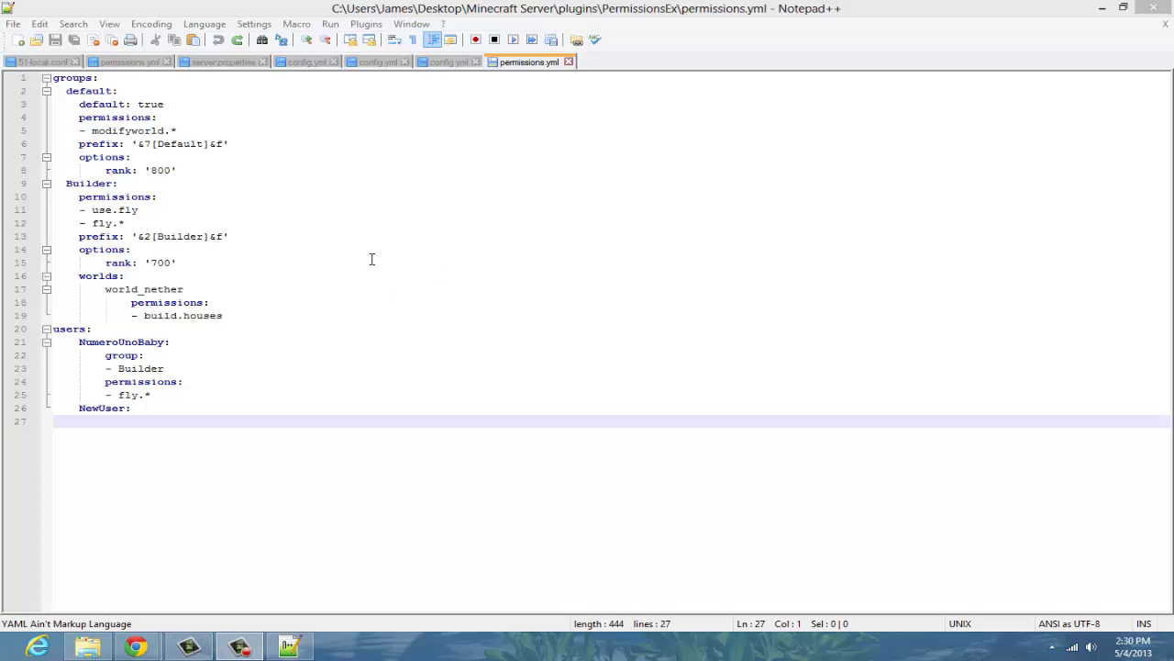
- Review the Builder group's block and the default group's block in the groups section
left_click(266, 304)
left_click(248, 317)
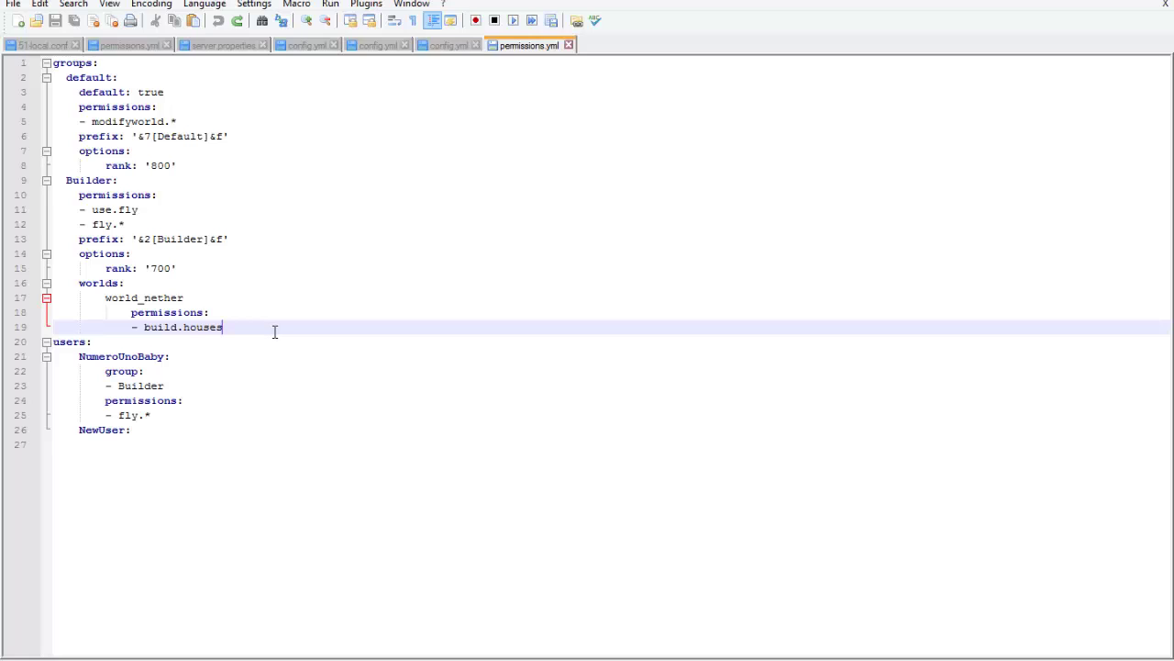
left_click_drag(274, 331, 46, 183)
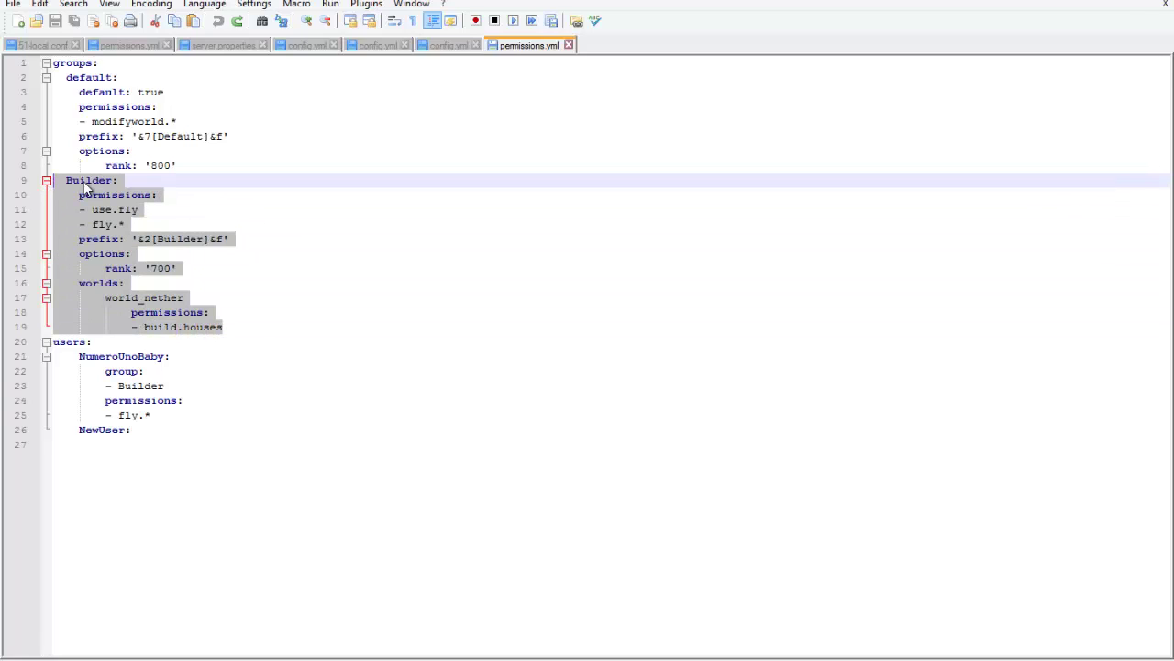
left_click_drag(226, 163, 60, 77)
left_click(150, 136)
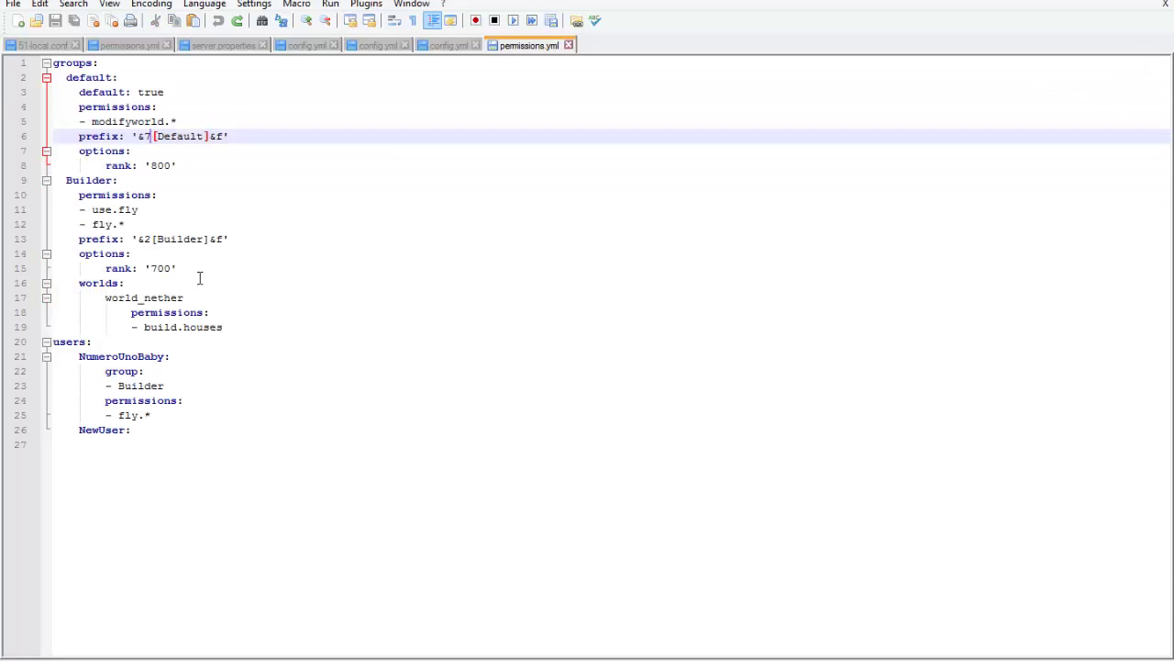
- Add an inheritance: list to the Builder group below its worlds section, at the worlds: indentation, containing - default
left_click(236, 327)
key("Return")
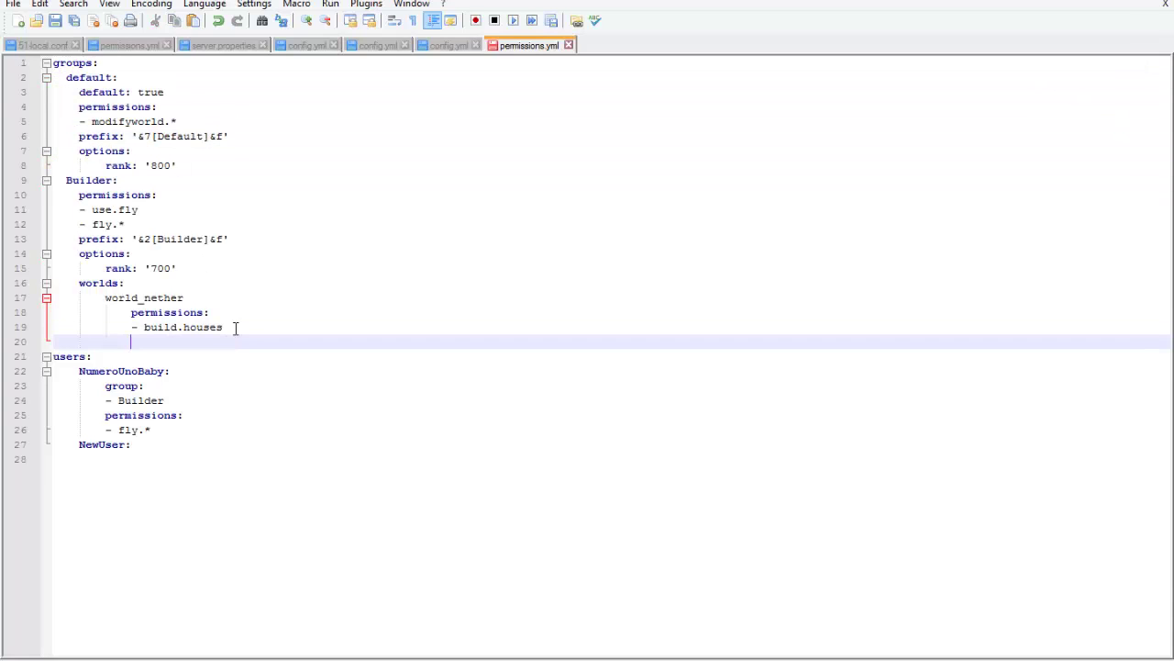
key("BackSpace")
key("BackSpace")
key("Tab")
type("inheritance:")
key("Return")
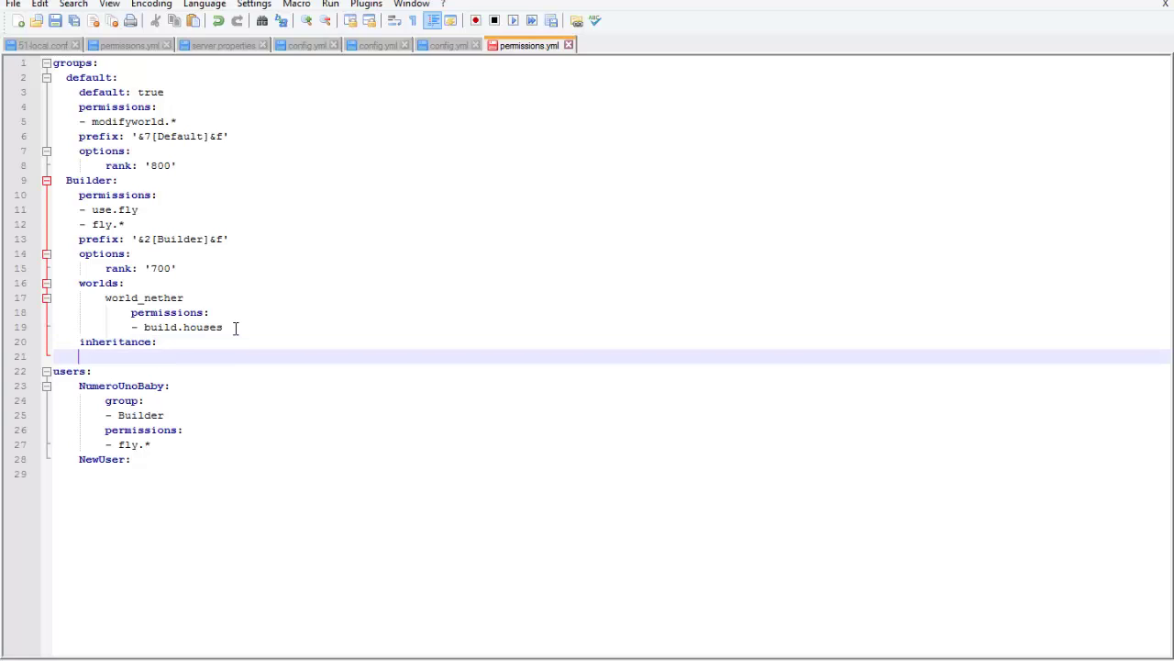
key("BackSpace")
type("default")
key("Return")
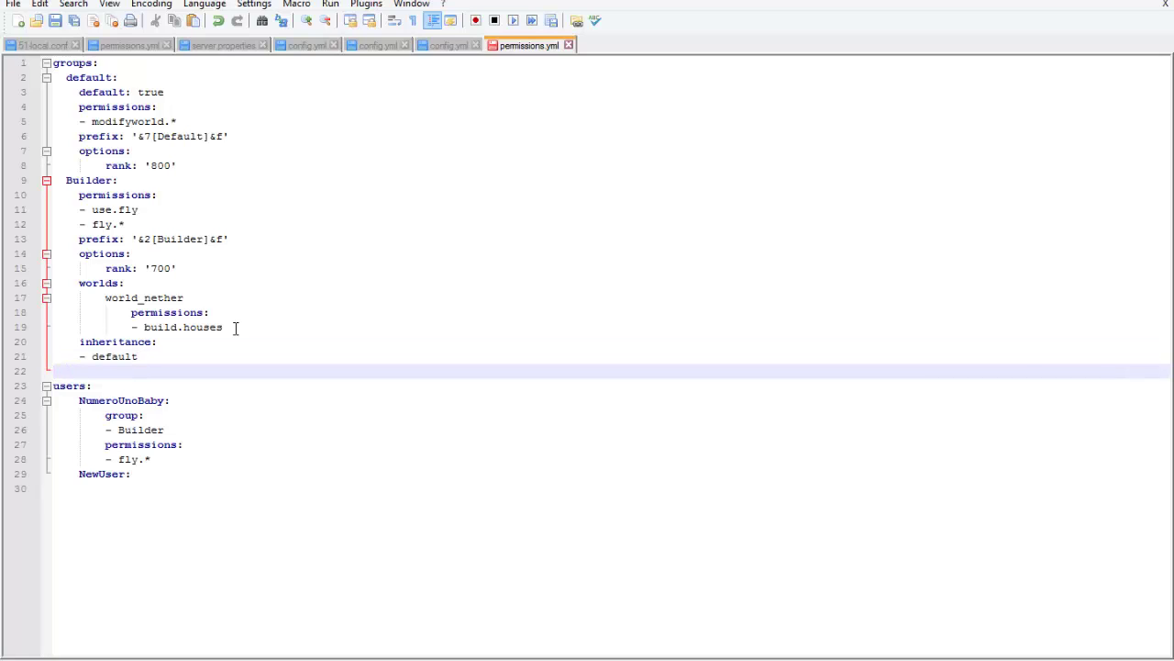
- Add - admin as a second item in the Builder group's inheritance list and check both inherited entries
type("- admin")
key("shift+Up")
key("shift+Home")
key("shift+Home")
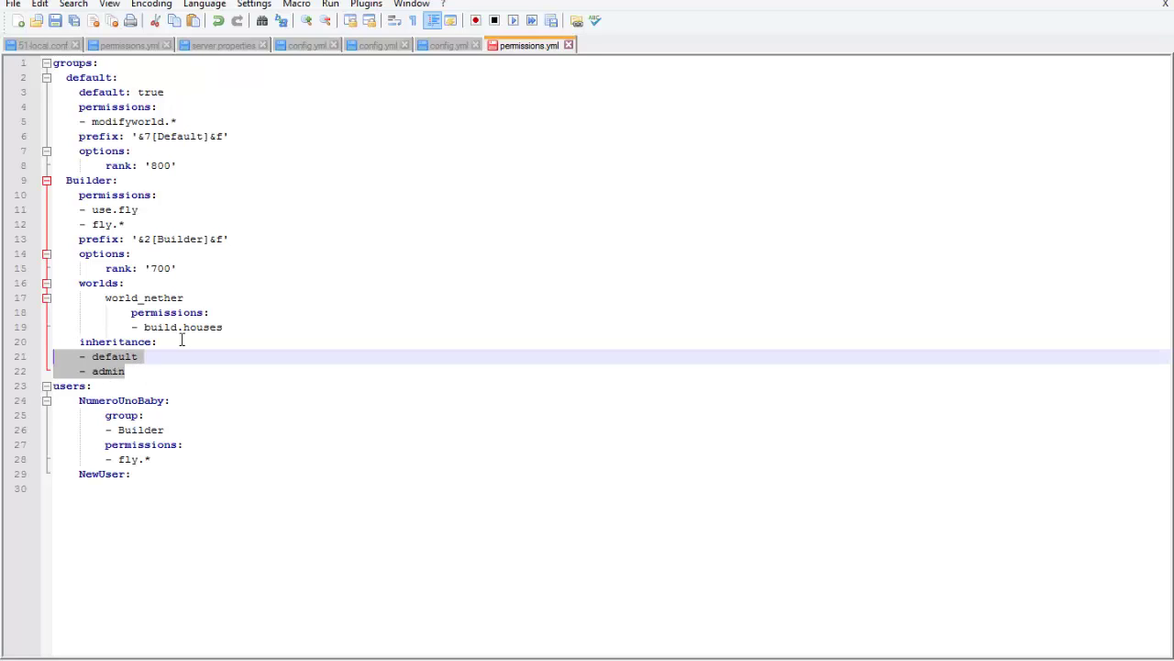
left_click(281, 355)
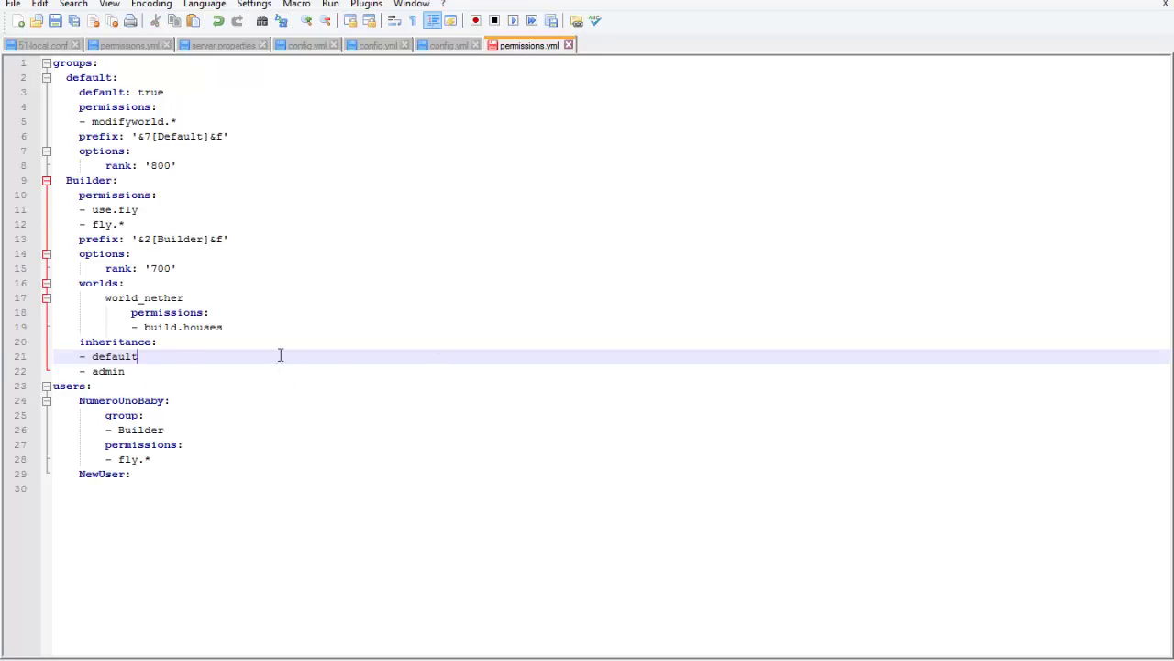
key("ctrl+End")
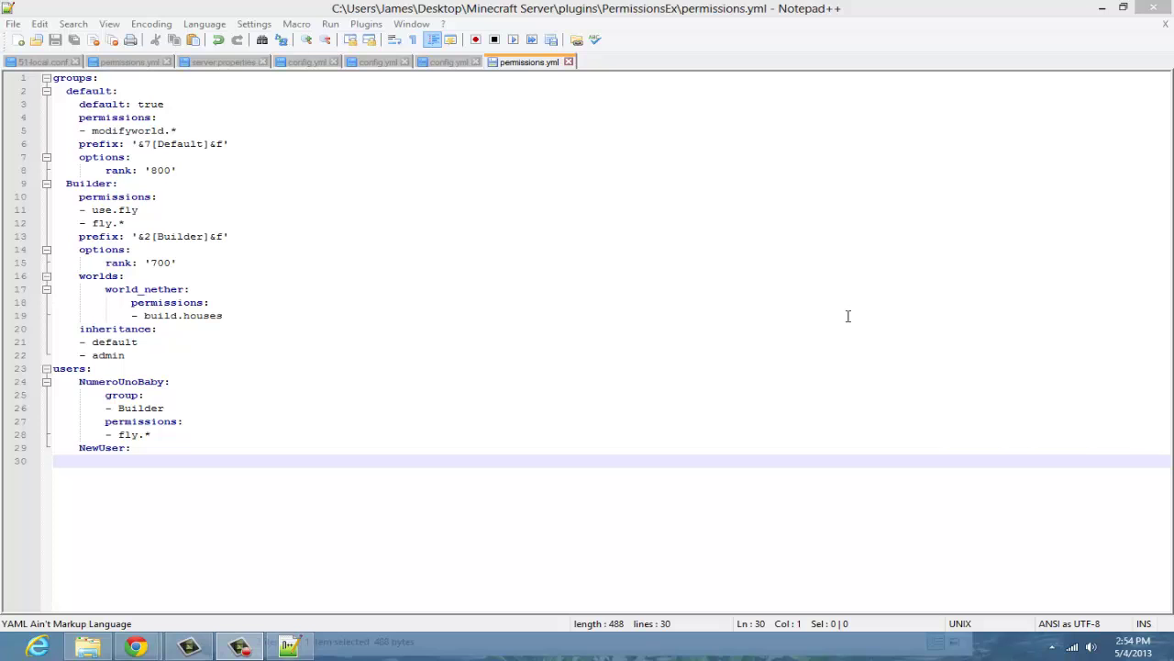
key("shift+Up")
key("shift+Up")
key("shift+Up")
key("shift+Up")
key("shift+Up")
key("shift+Up")
key("shift+Up")
key("shift+Up")
key("shift+Up")
key("shift+Up")
key("shift+Up")
key("shift+Up")
key("shift+Up")
key("shift+Up")
key("shift+Up")
key("shift+Up")
key("shift+Up")
key("shift+Up")
key("shift+Up")
key("shift+Up")
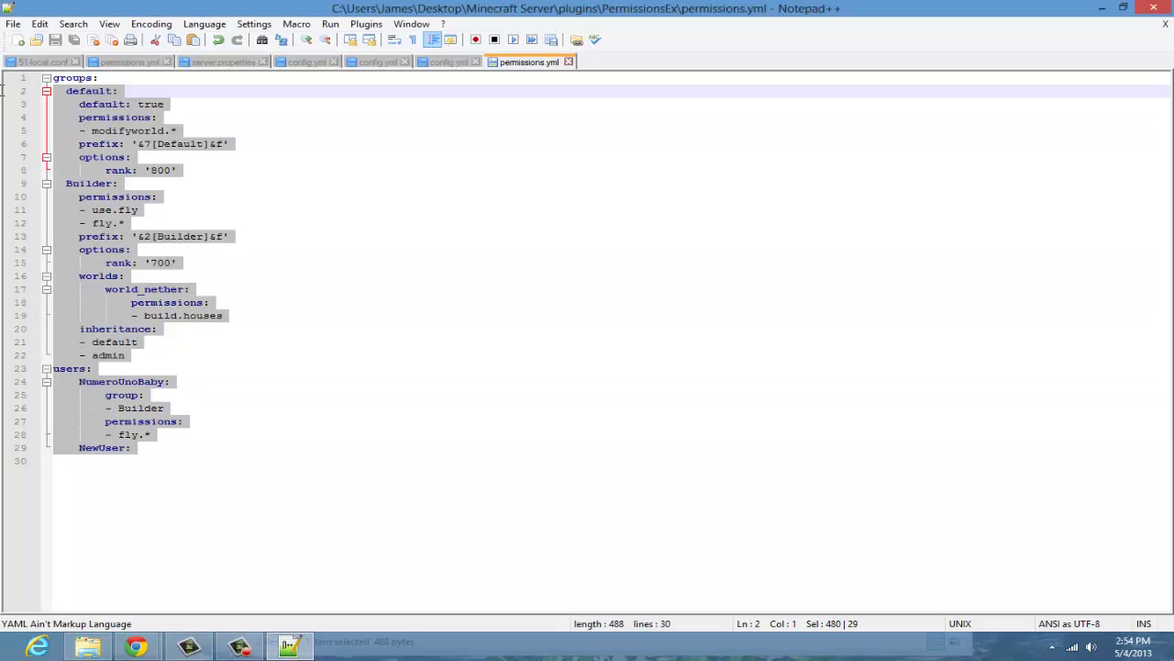
key("Down")
key("Down")
key("Down")
key("Down")
key("Down")
key("Down")
key("Down")
key("Down")
key("Down")
key("Down")
key("Down")
key("Down")
key("Down")
key("Down")
key("Down")
key("Down")
key("Down")
key("Down")
key("Down")
key("Down")
key("shift+Up")
key("shift+Up")
key("shift+Up")
key("shift+Up")
key("shift+Up")
key("shift+Up")
key("shift+Up")
key("shift+Up")
key("shift+Up")
key("shift+Up")
key("shift+Up")
key("shift+Up")
key("shift+Up")
key("shift+Up")
key("shift+Up")
key("shift+Up")
key("shift+Up")
key("shift+Up")
key("shift+Up")
key("shift+Up")
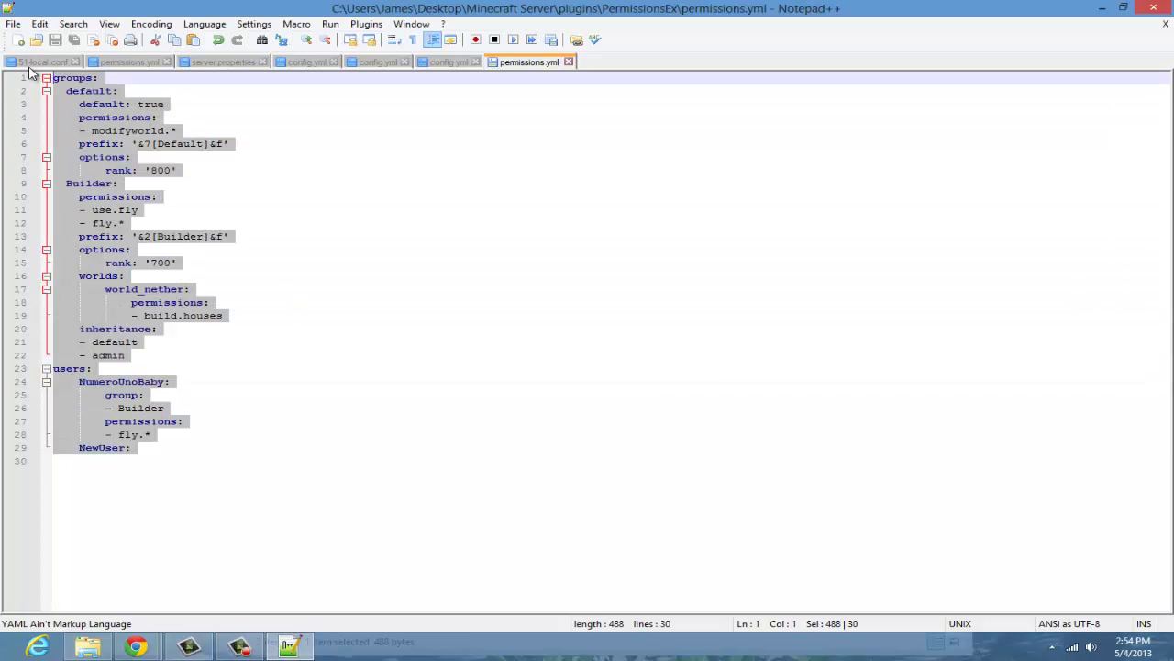
key("Down")
key("Down")
key("Down")
key("Down")
key("Down")
key("Down")
key("Down")
key("Down")
key("Down")
key("Down")
key("Down")
key("Down")
key("Down")
key("Down")
key("Down")
key("Down")
key("Down")
key("Down")
key("Down")
key("Down")
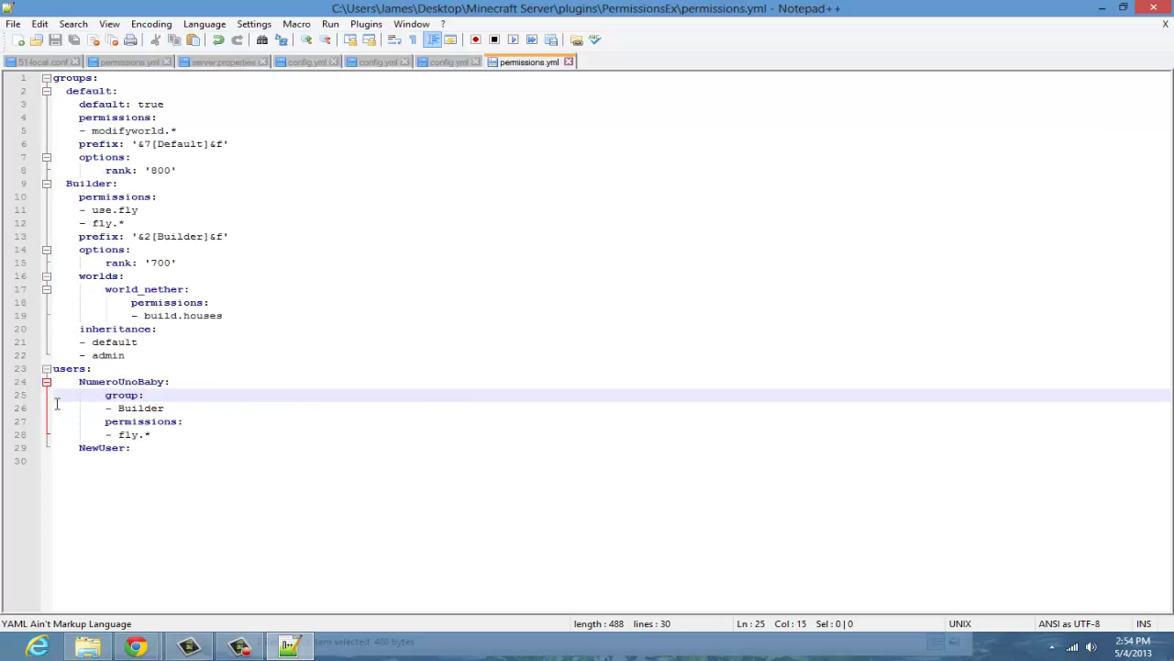
- Copy the entire contents of permissions.yml, from groups: down to the NewUser: entry
key("shift+Up")
key("shift+Up")
key("shift+Up")
key("shift+Up")
key("shift+Up")
key("shift+Up")
key("shift+Up")
key("shift+Up")
key("shift+Up")
key("shift+Up")
key("shift+Up")
key("shift+Up")
key("shift+Up")
key("shift+Up")
key("shift+Up")
key("shift+Up")
key("shift+Up")
key("shift+Up")
key("shift+Up")
key("shift+Up")
key("shift+Up")
right_click(129, 231)
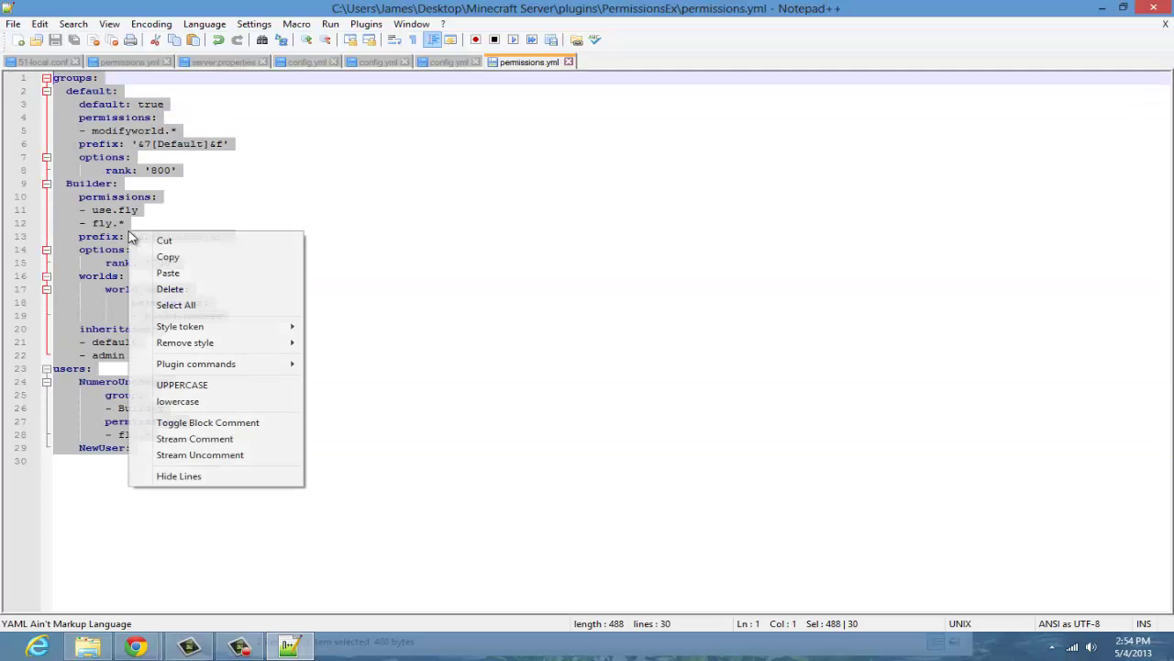
left_click(167, 258)
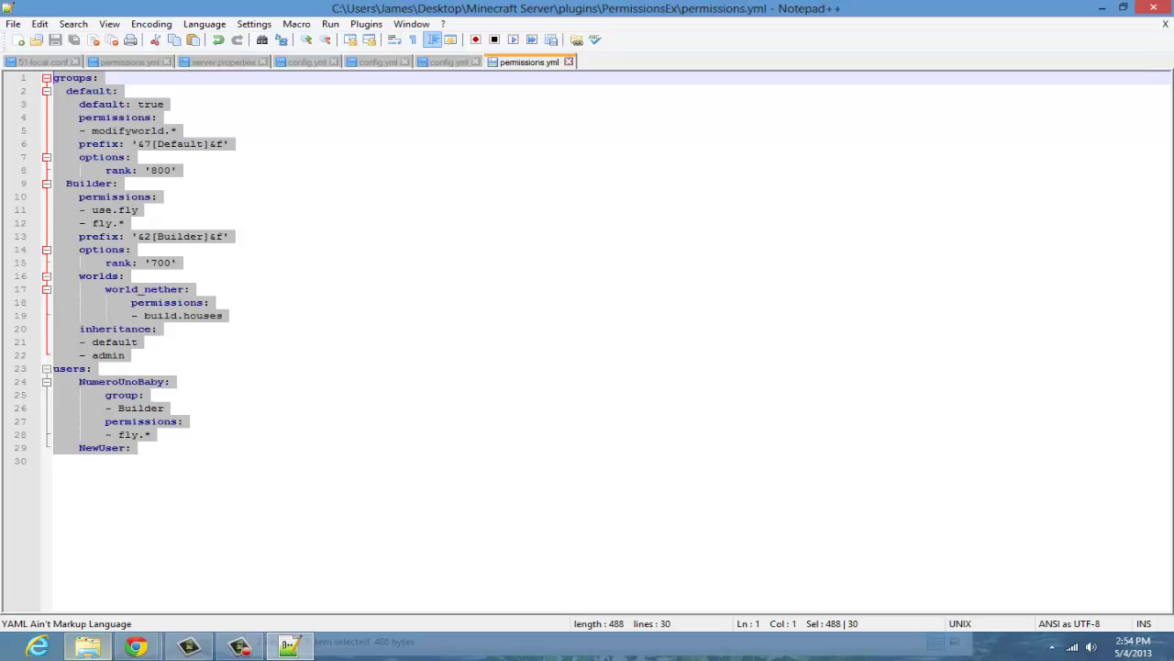
- Switch to the Online YAML Parser in Chrome and replace its sample YAML with the copied permissions file
mouse_move(142, 648)
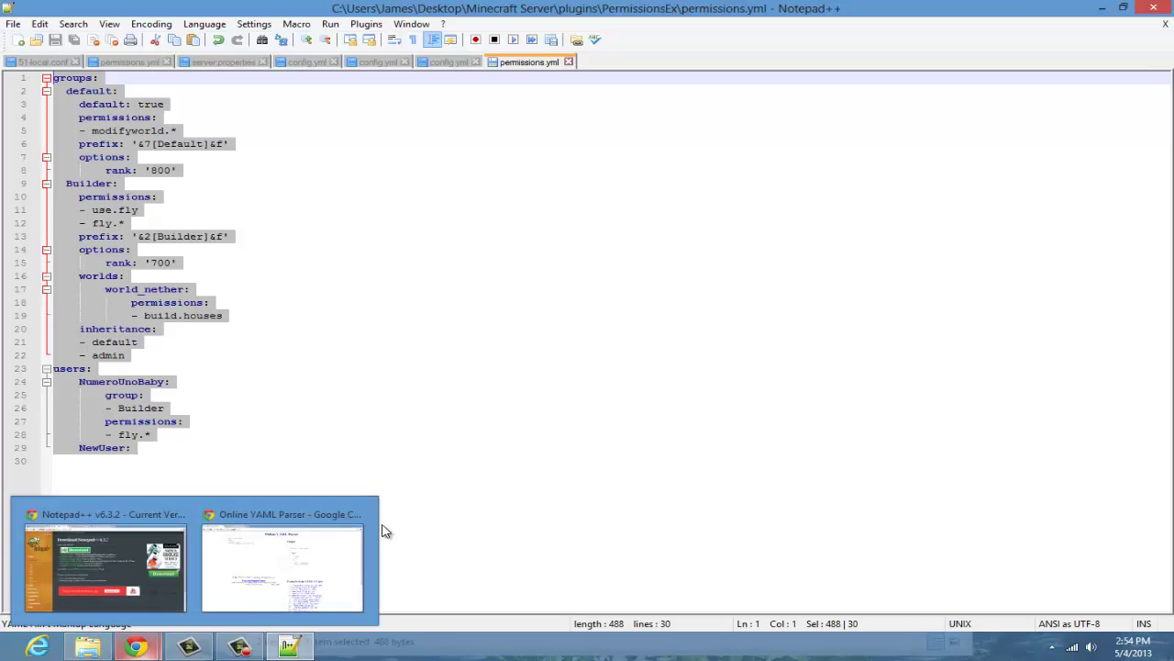
left_click(322, 548)
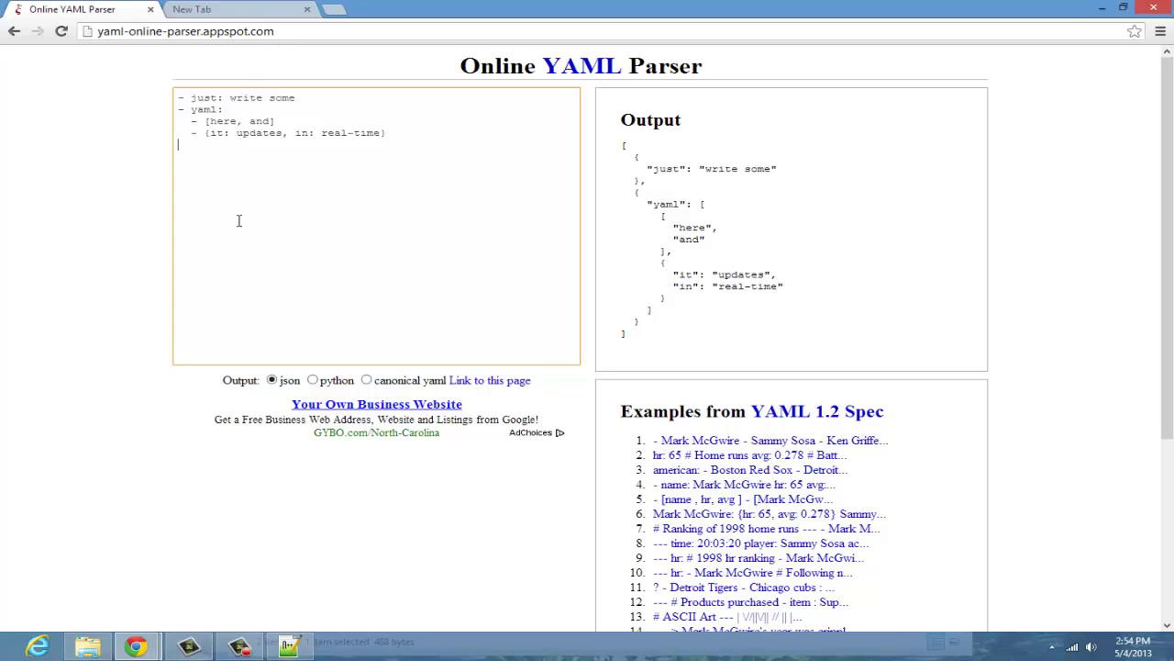
key("ctrl+a")
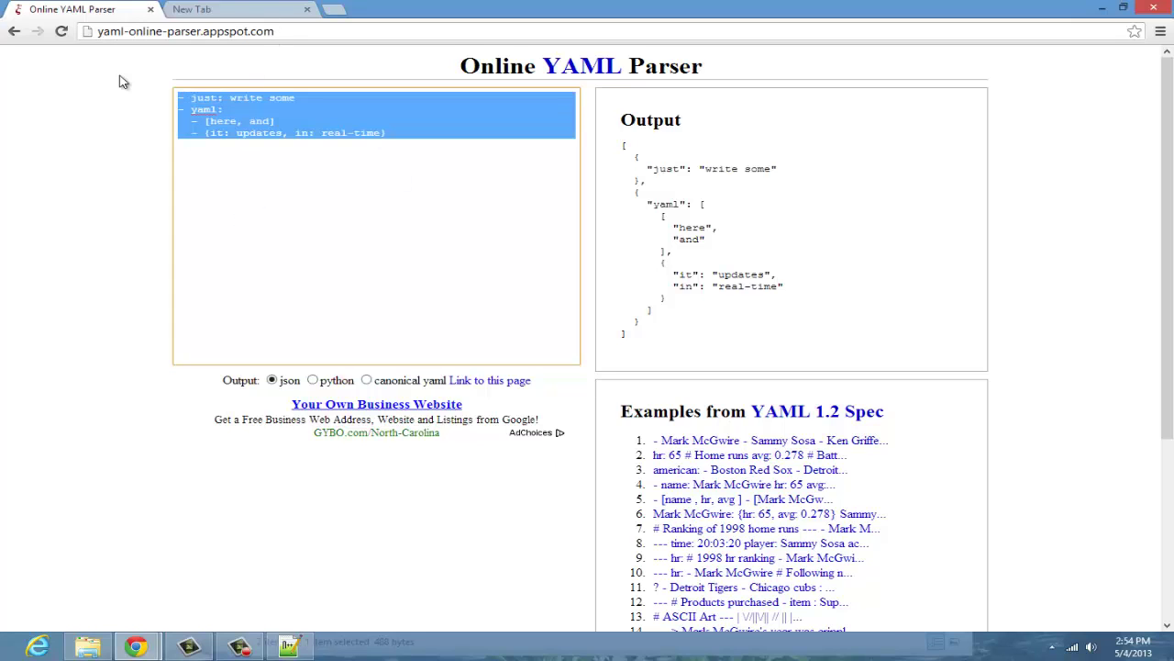
key("BackSpace")
key("ctrl+v")
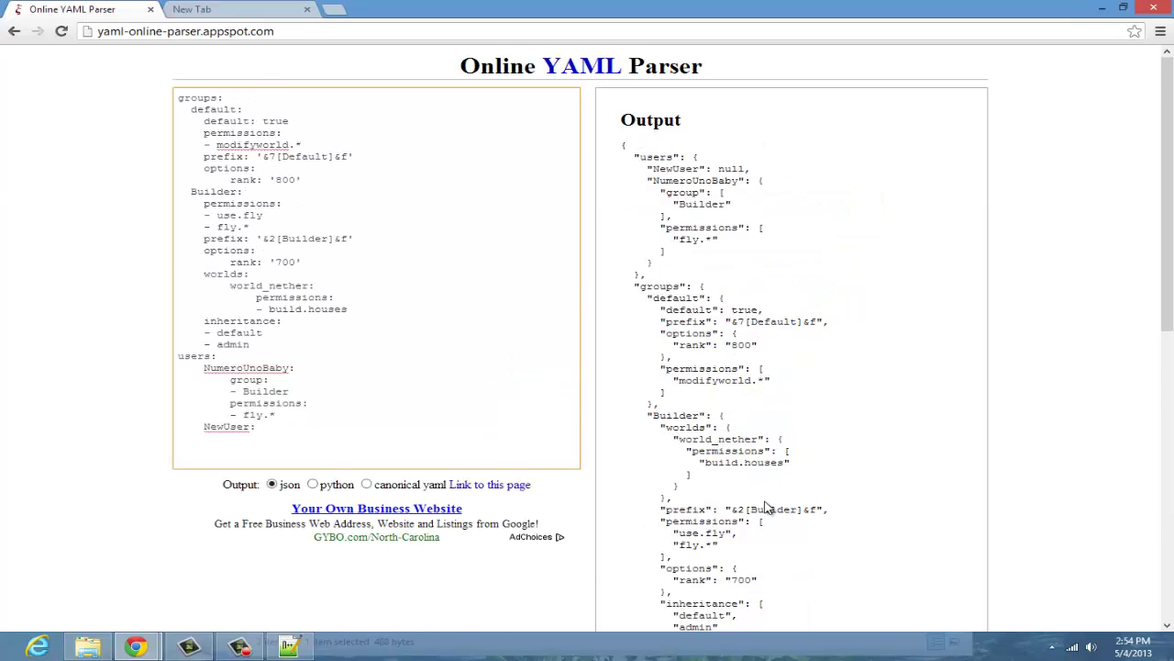
- Review the parser's JSON output for the users and groups sections to check the file's syntax
scroll(773, 500, "down", 3)
scroll(773, 498, "up", 1)
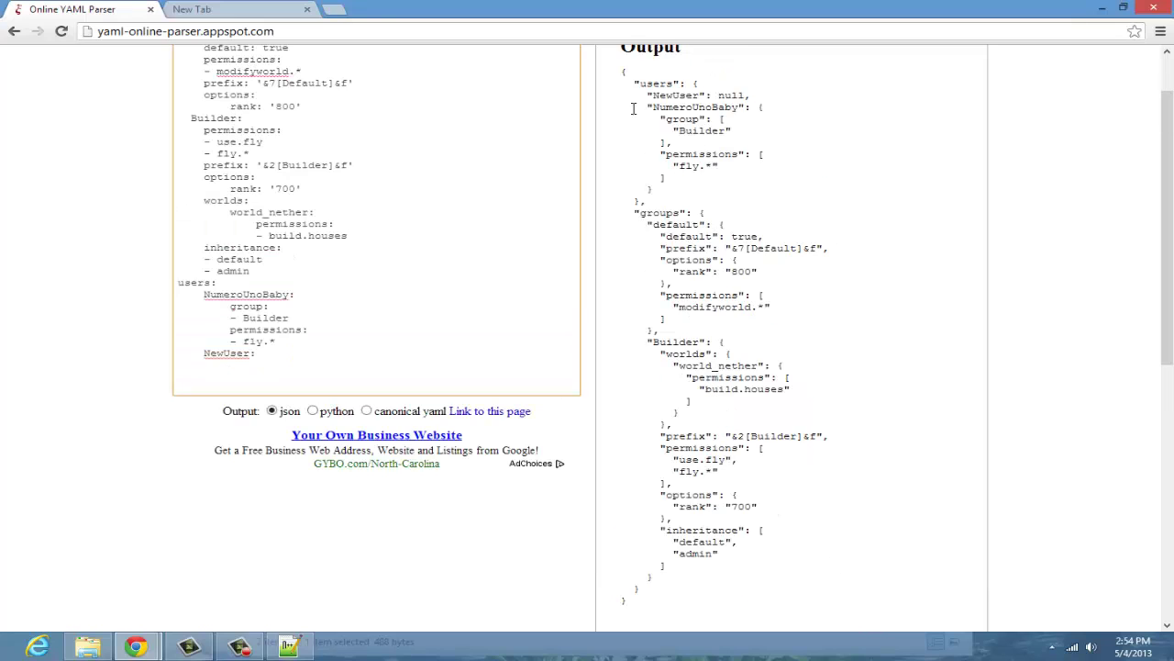
scroll(247, 303, "up", 1)
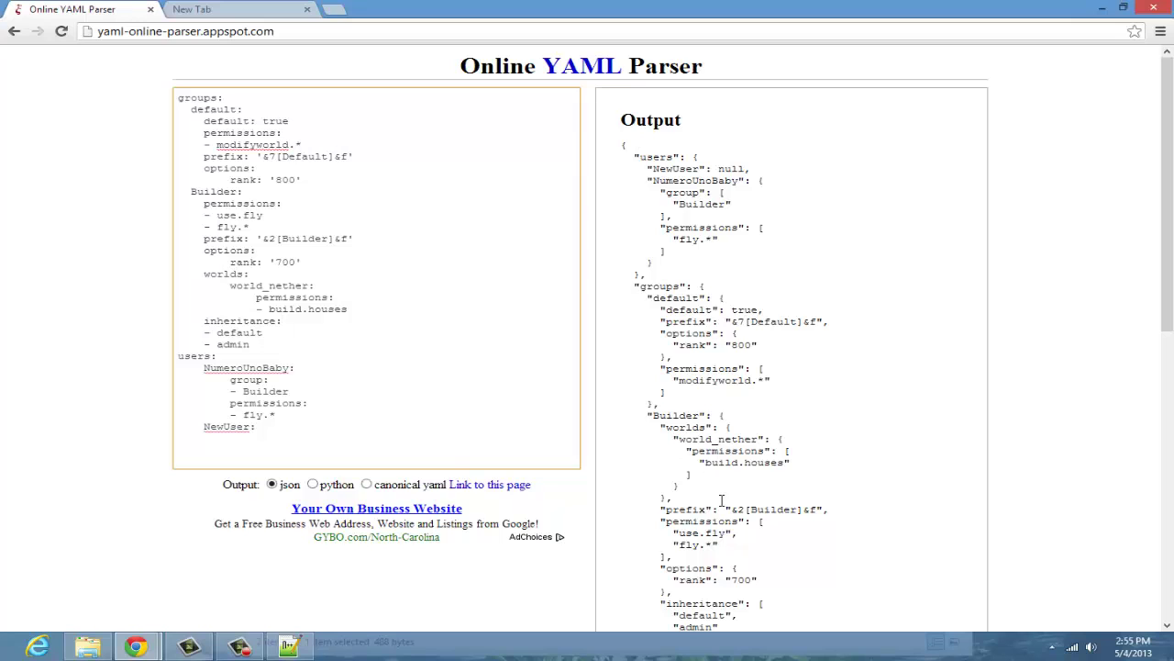
scroll(721, 500, "down", 3)
scroll(771, 550, "up", 3)
- Remove one space of indentation before inheritance: in the parser's input to test error reporting, and restore it
left_click_drag(327, 432, 266, 387)
left_click(204, 320)
key("BackSpace")
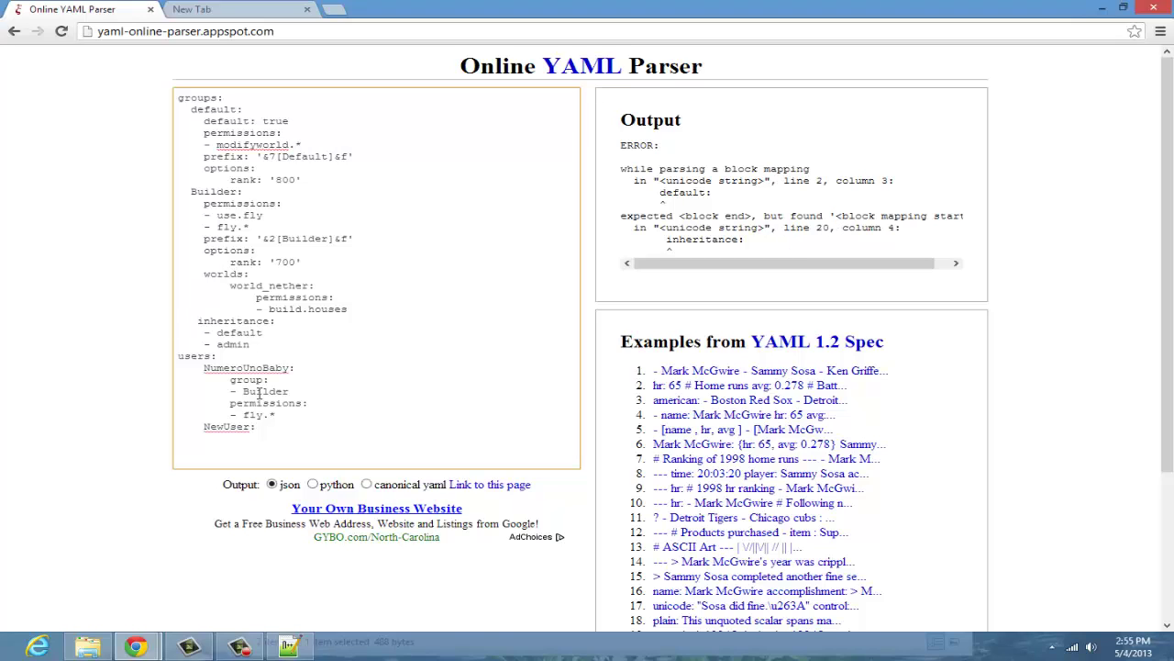
left_click(603, 211)
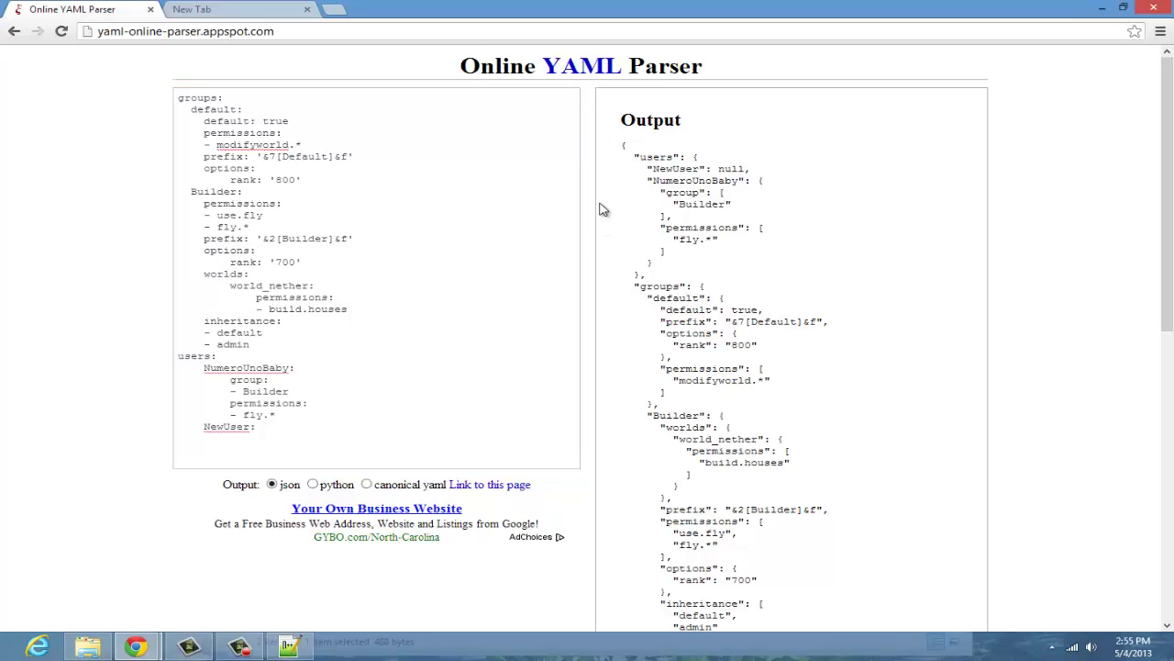
- Switch back to permissions.yml in Notepad++, check whether it still needs saving, and minimize the editor
left_click(289, 647)
left_click(289, 647)
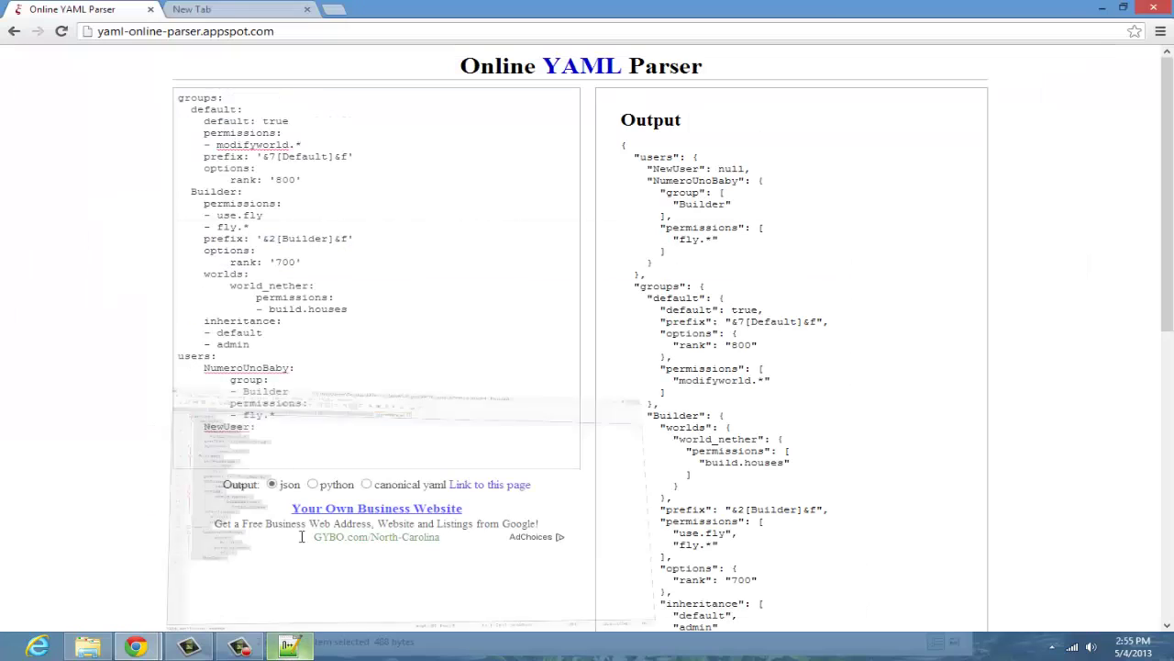
left_click(301, 642)
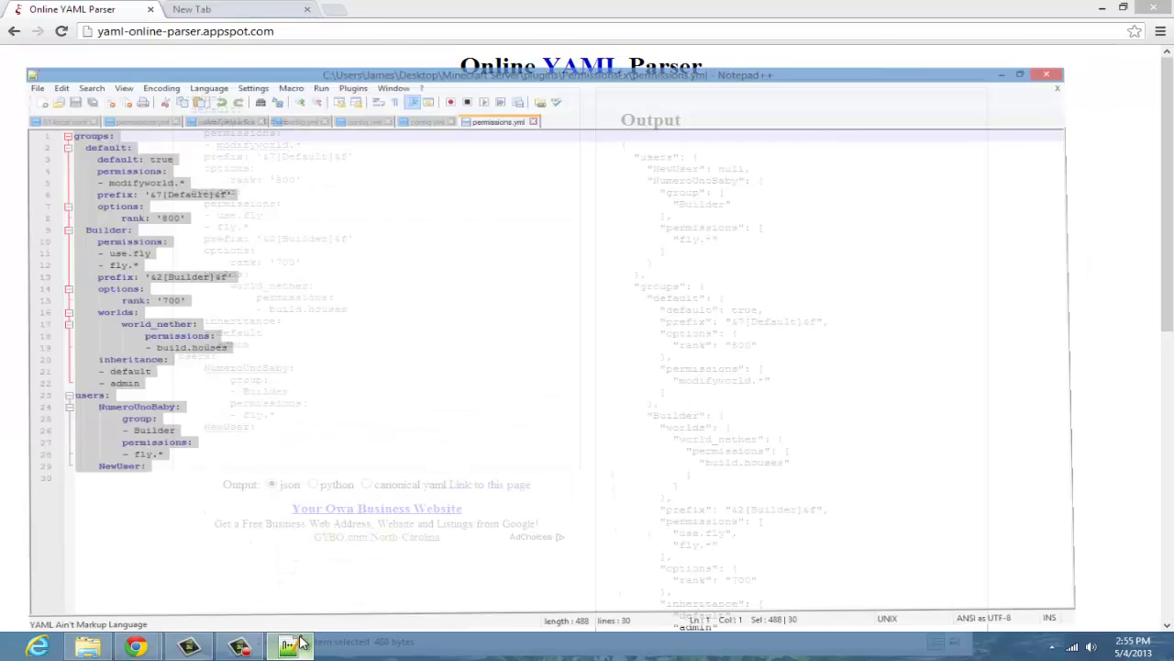
left_click(345, 390)
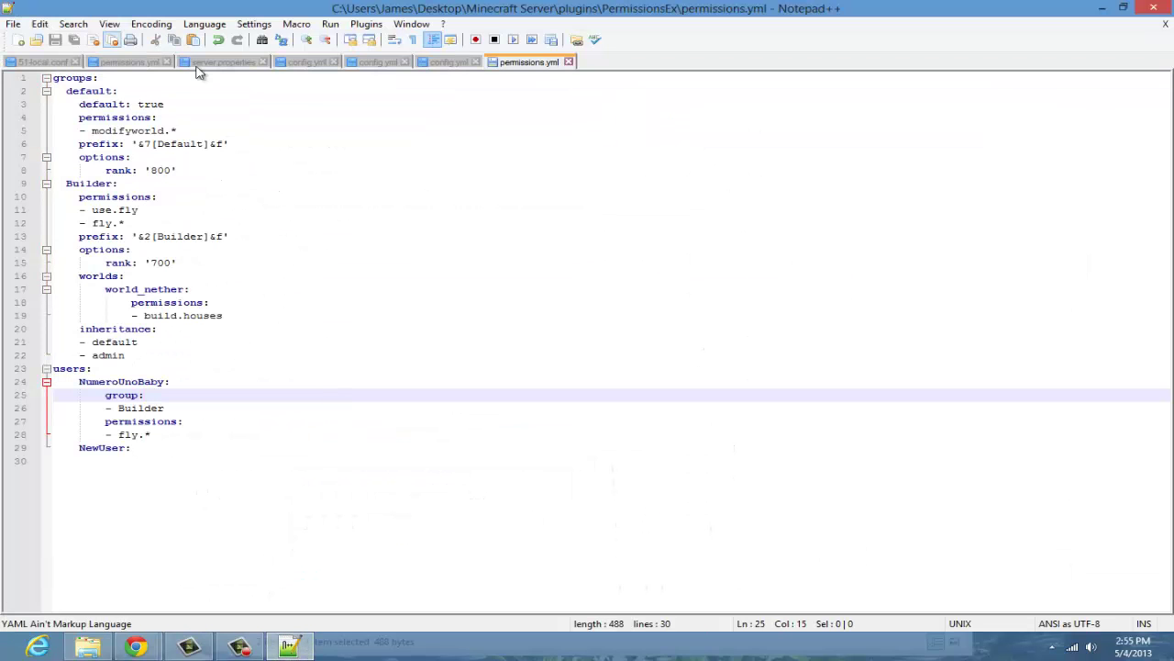
left_click(13, 24)
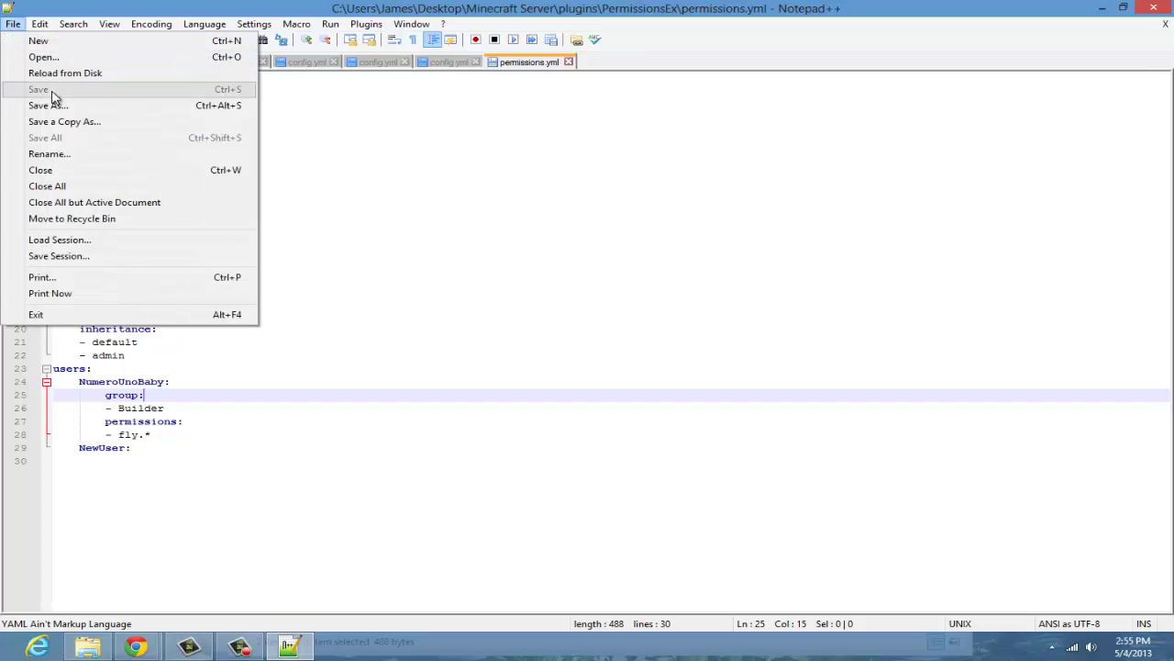
left_click(752, 165)
left_click(1102, 7)
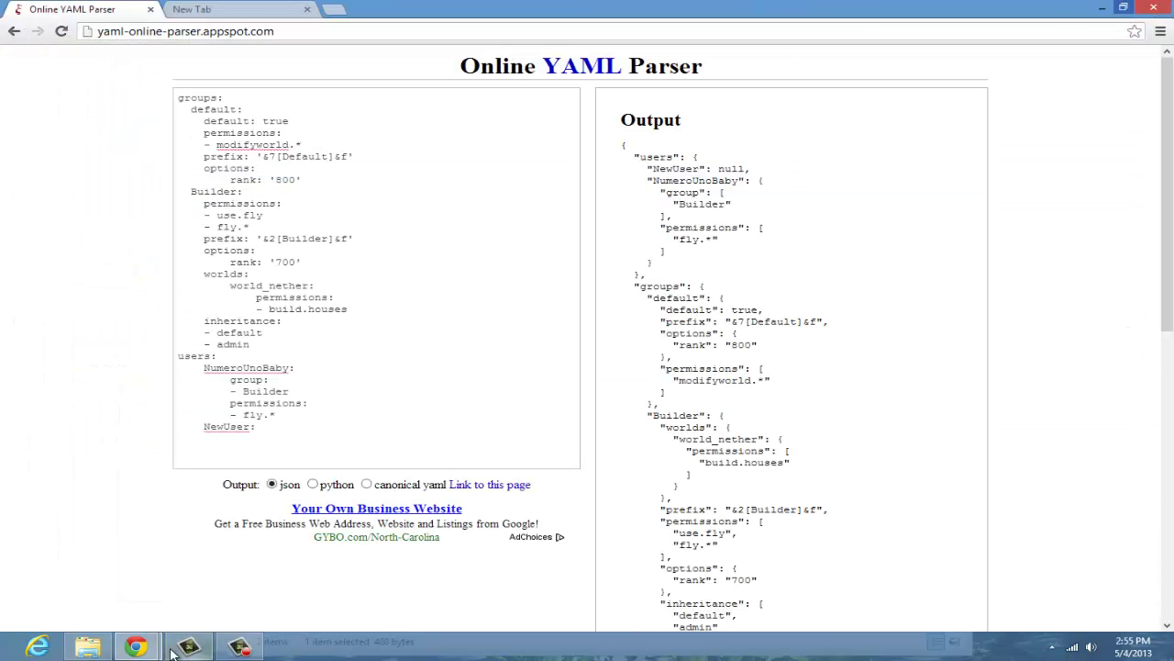
- Switch to the PermissionsEx folder in File Explorer and navigate up to the Minecraft Server folder
left_click(87, 647)
left_click(493, 431)
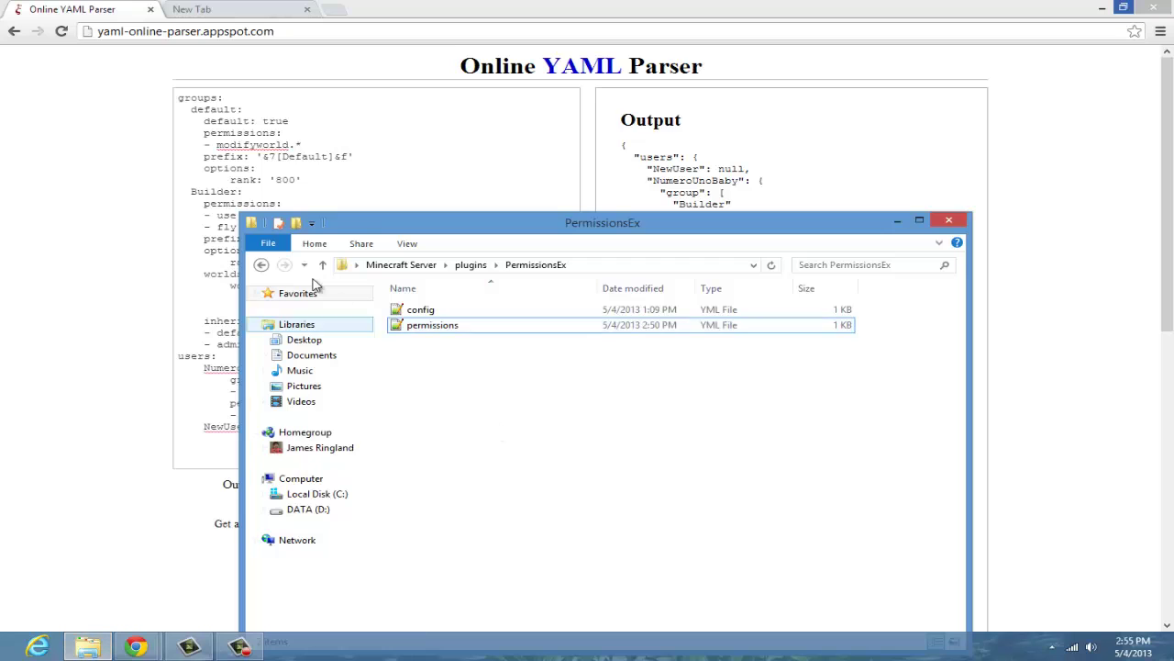
left_click_drag(367, 231, 374, 138)
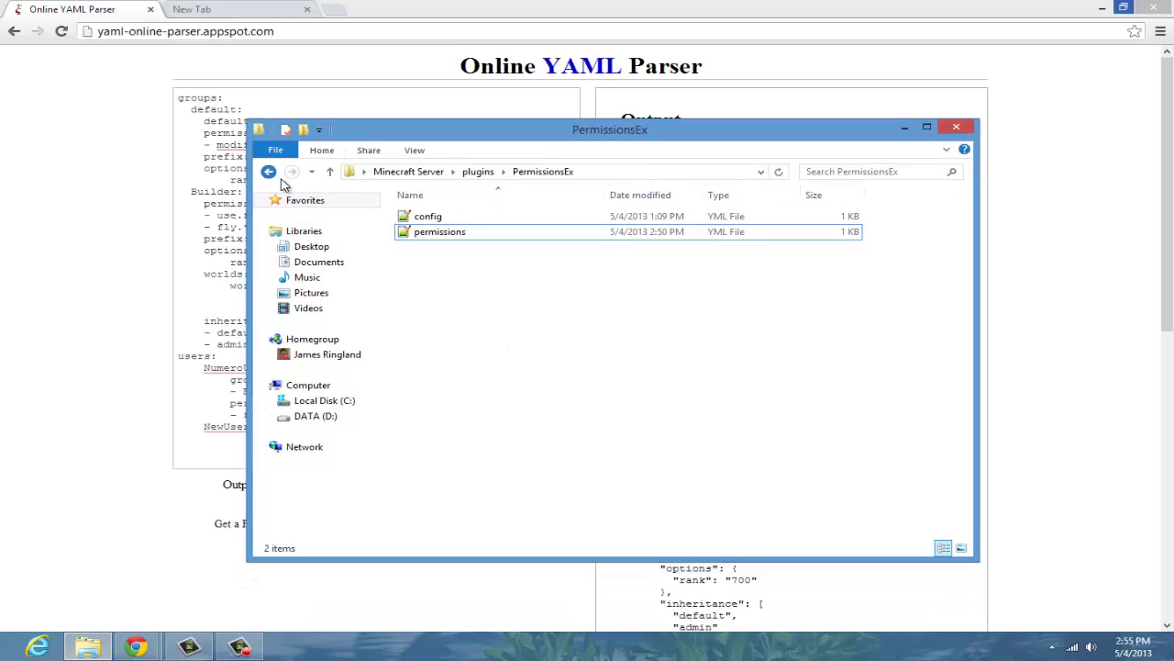
left_click(281, 176)
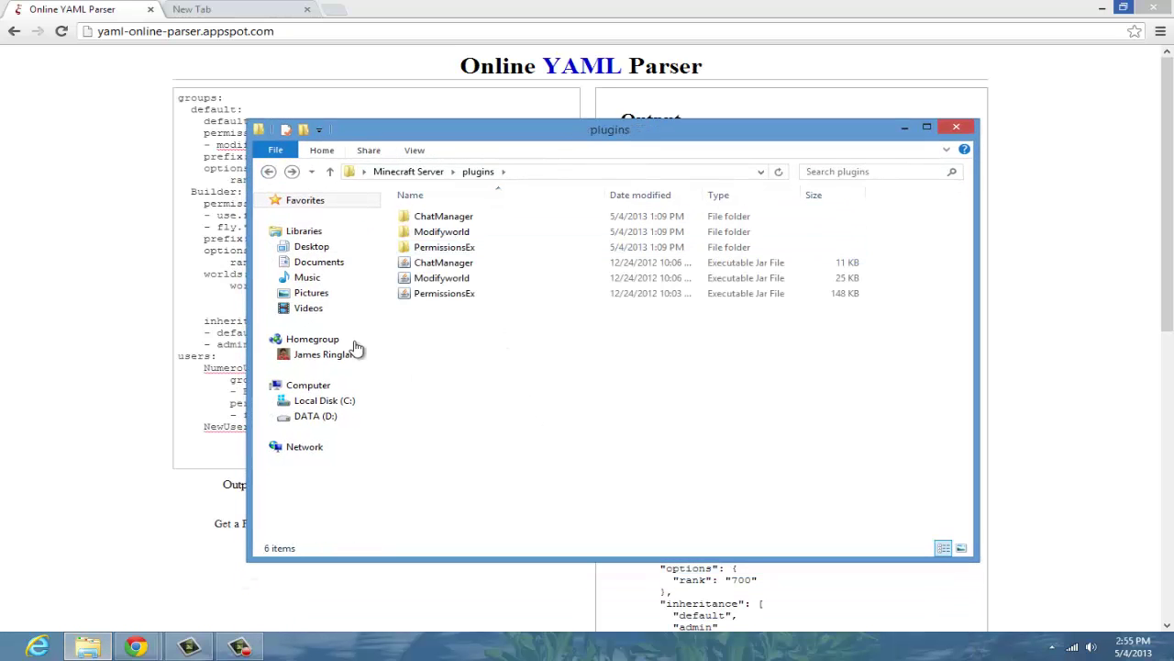
left_click(269, 171)
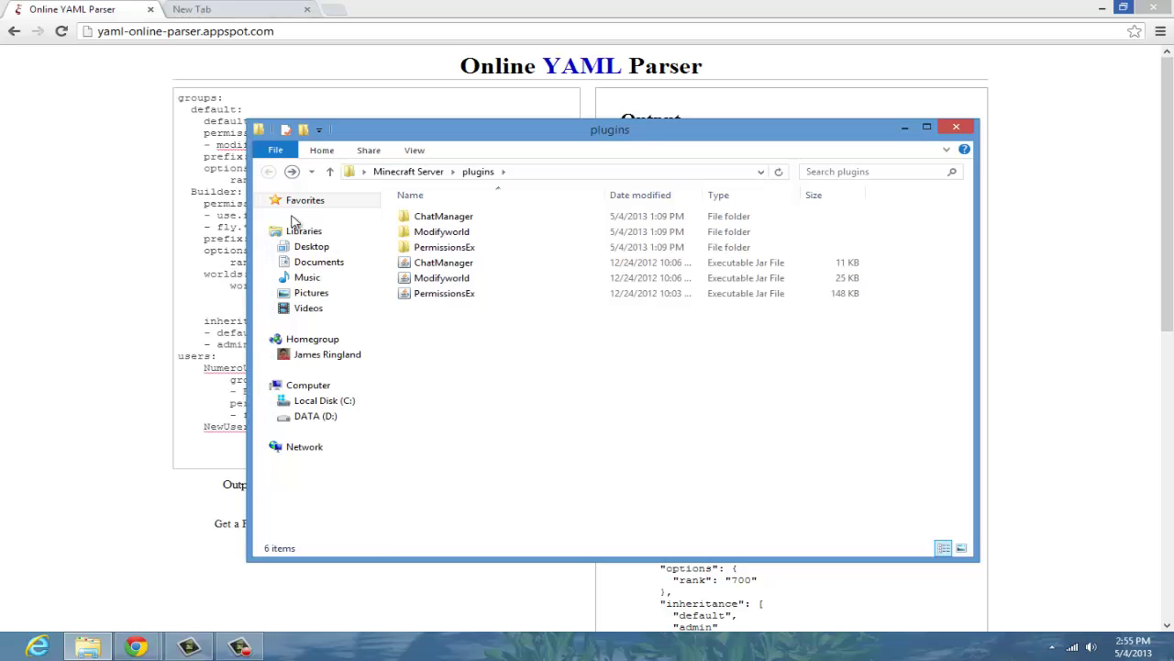
left_click(459, 481)
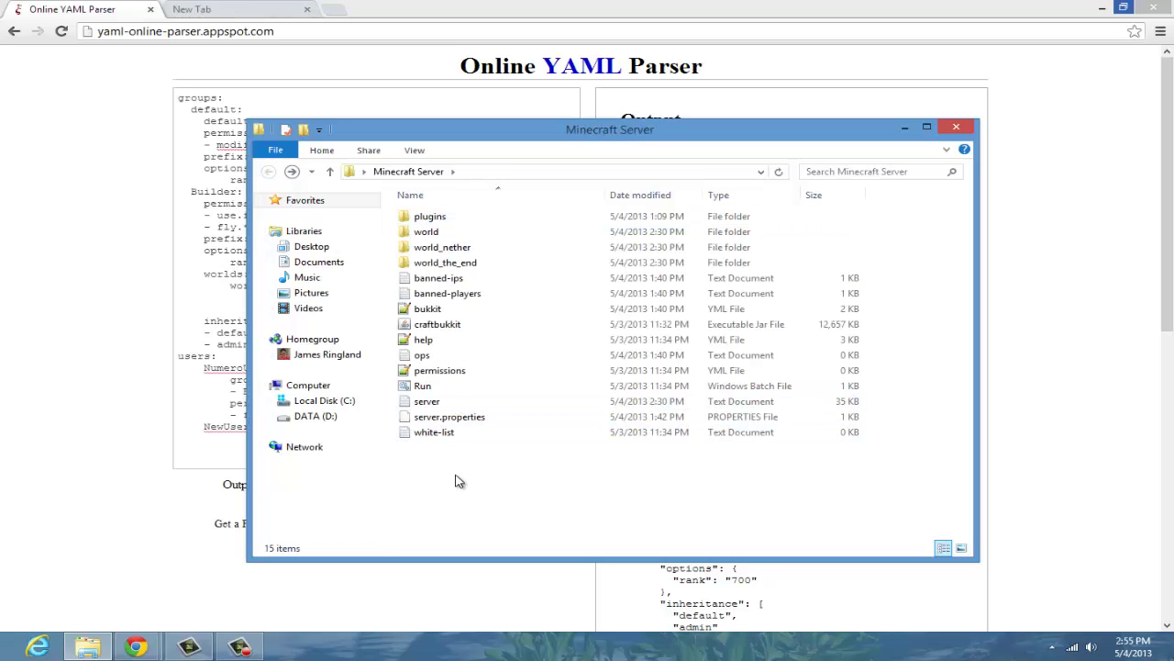